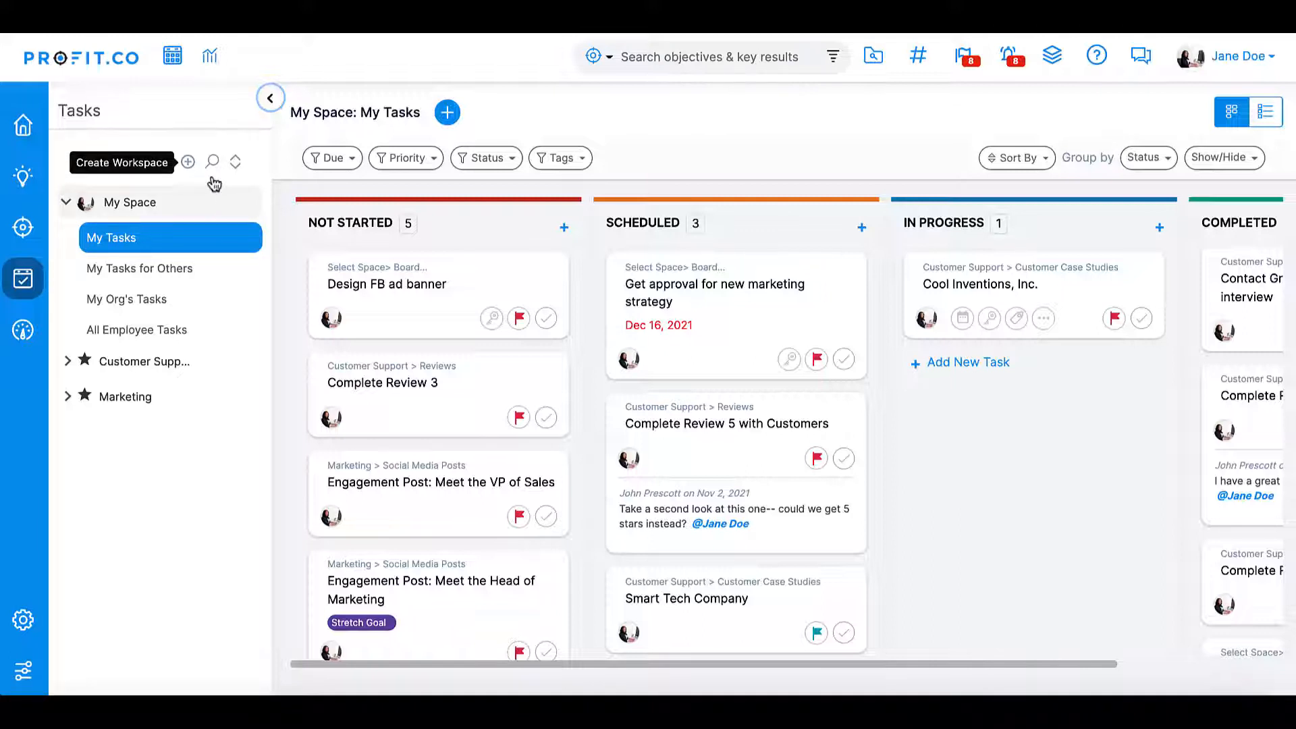
Step: Create a new workspace named Engineering with Public visibility
click(188, 163)
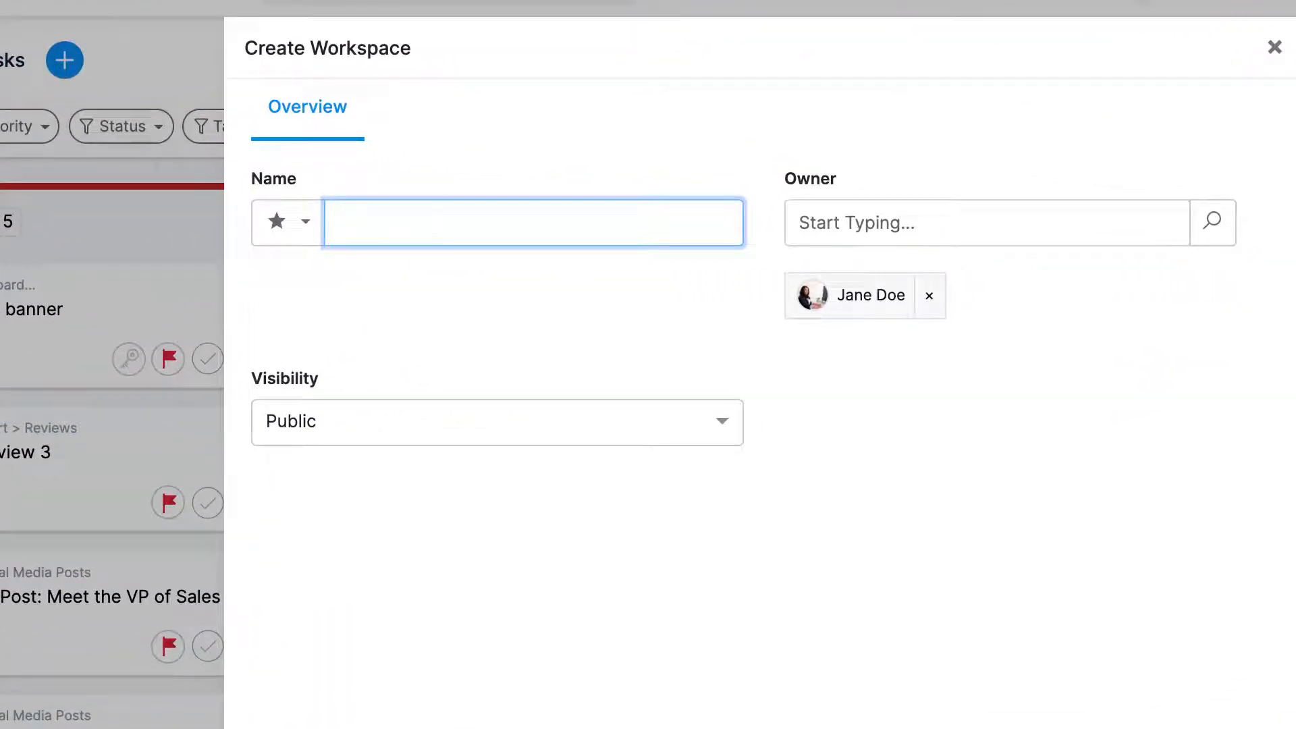
text(Engineering)
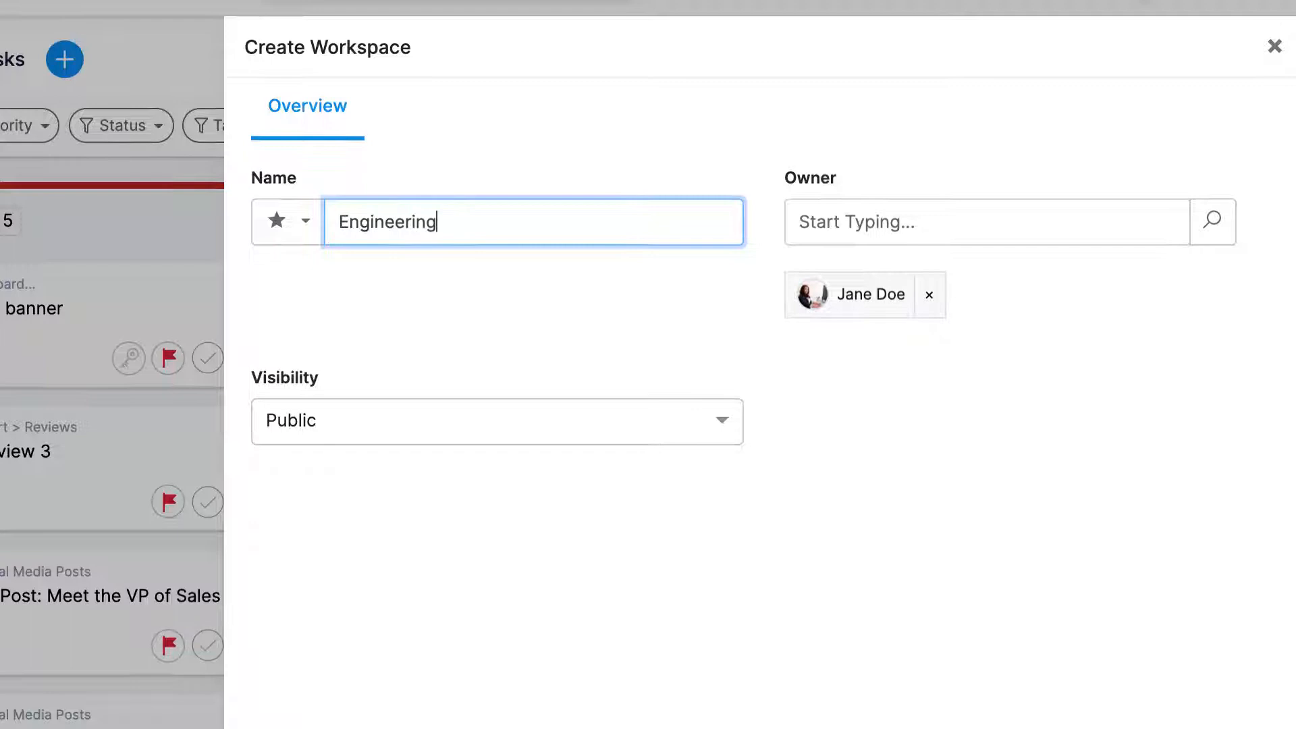
click(926, 223)
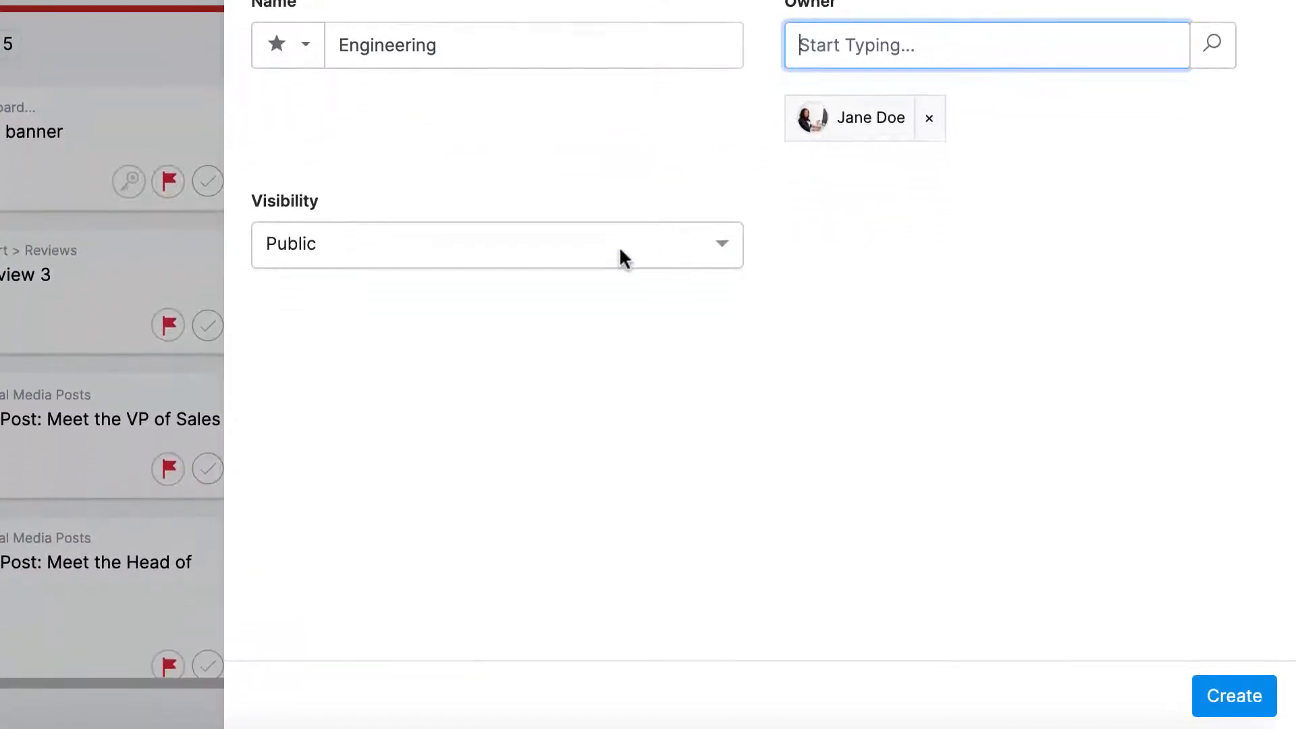
click(620, 247)
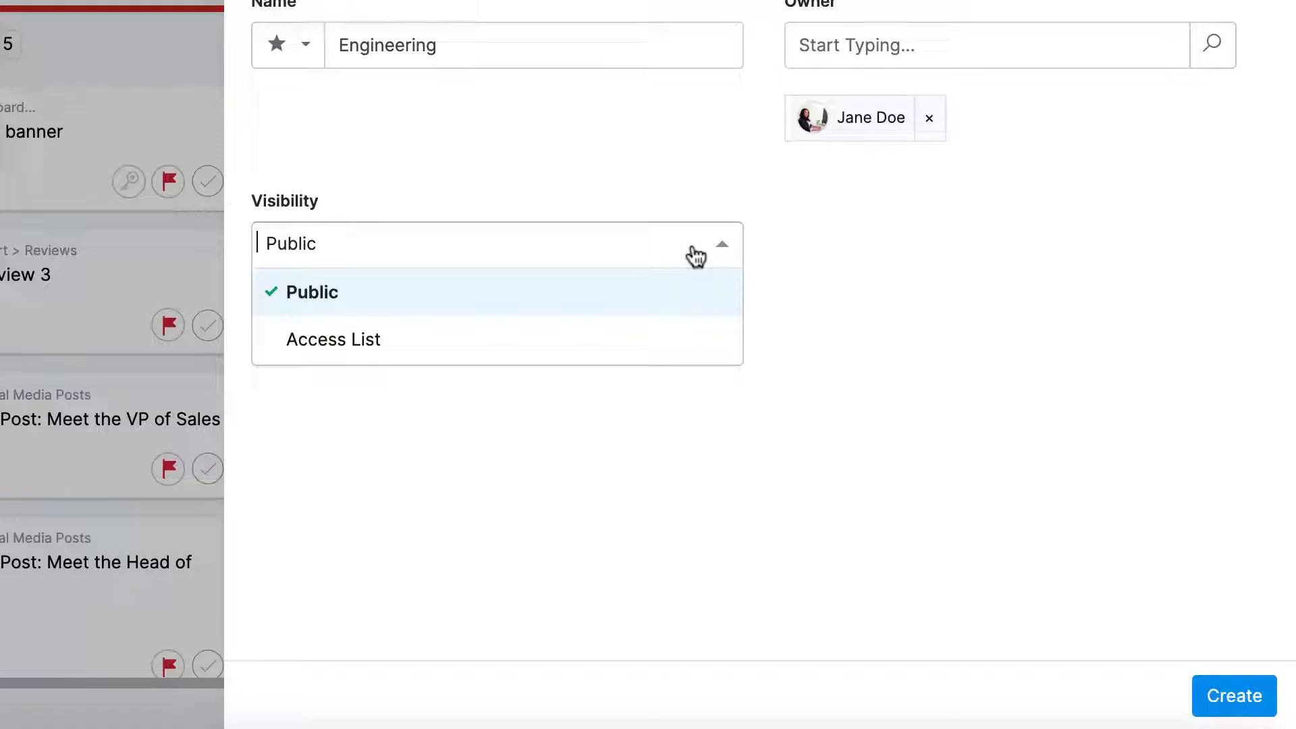
click(661, 301)
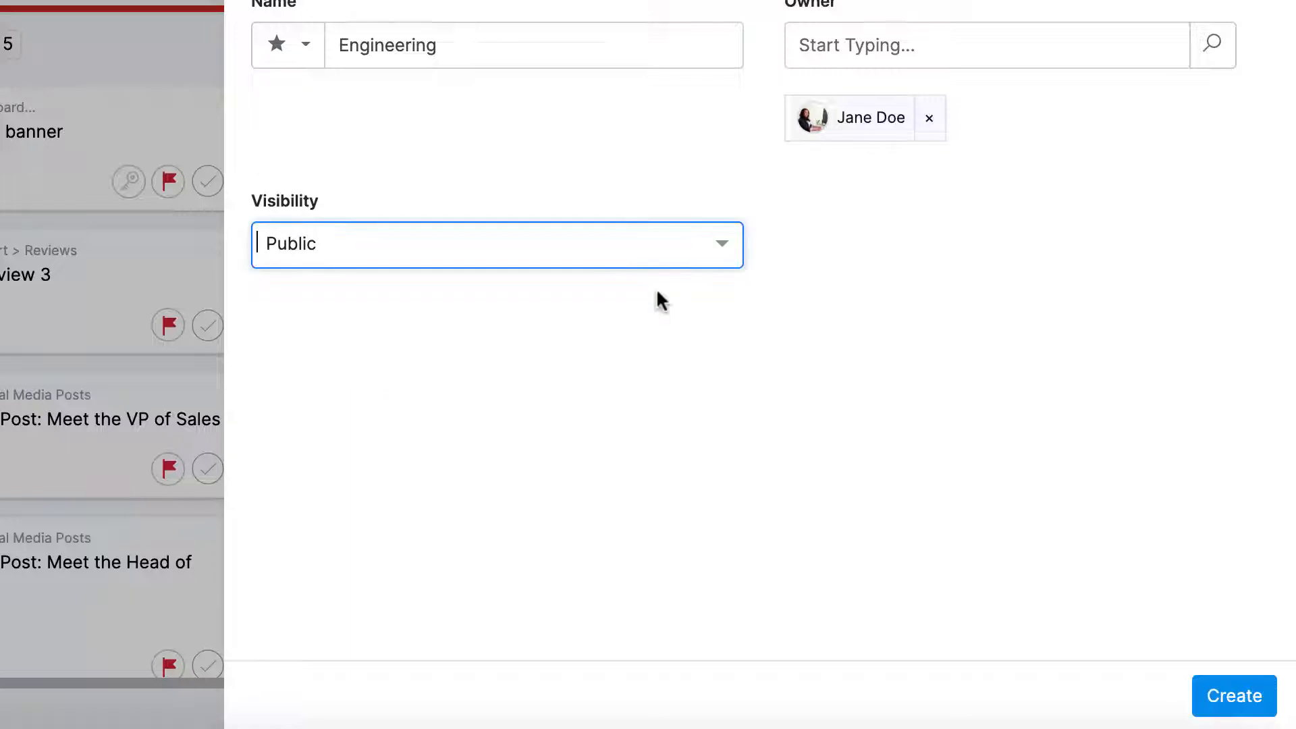
click(1234, 697)
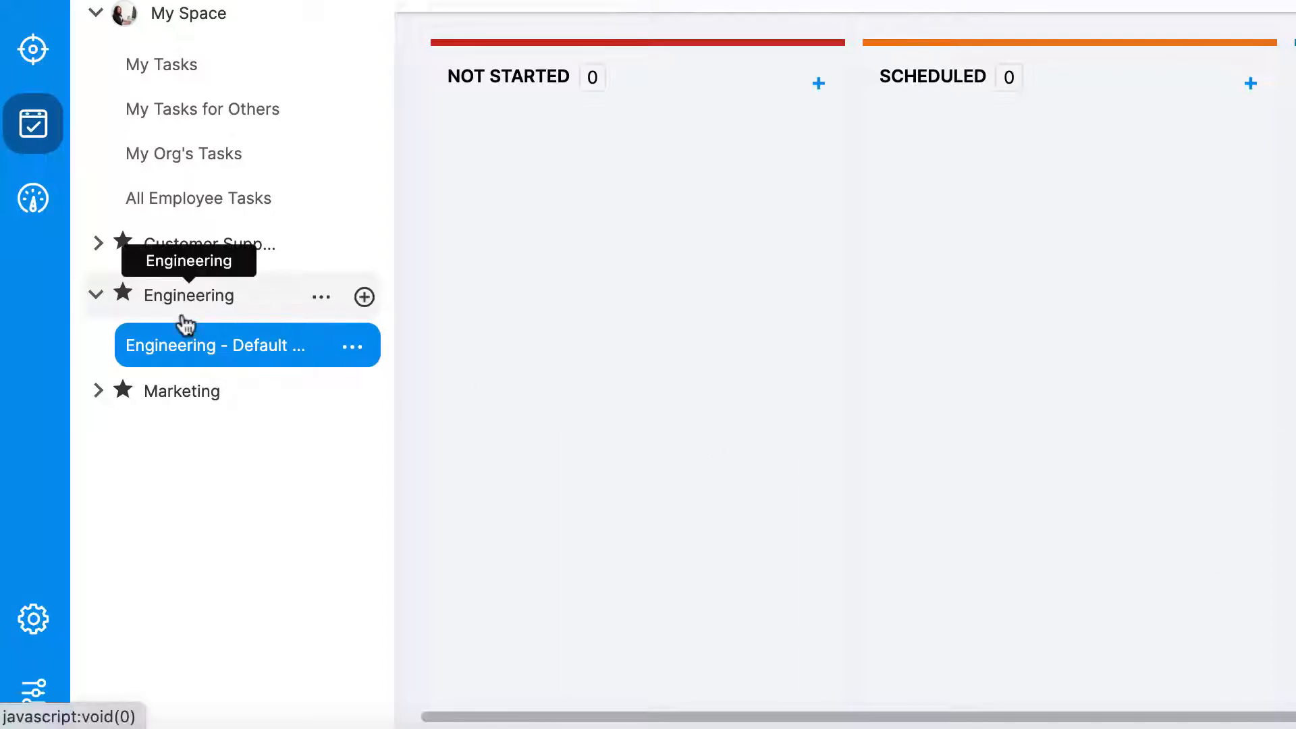
mouse_move(189, 295)
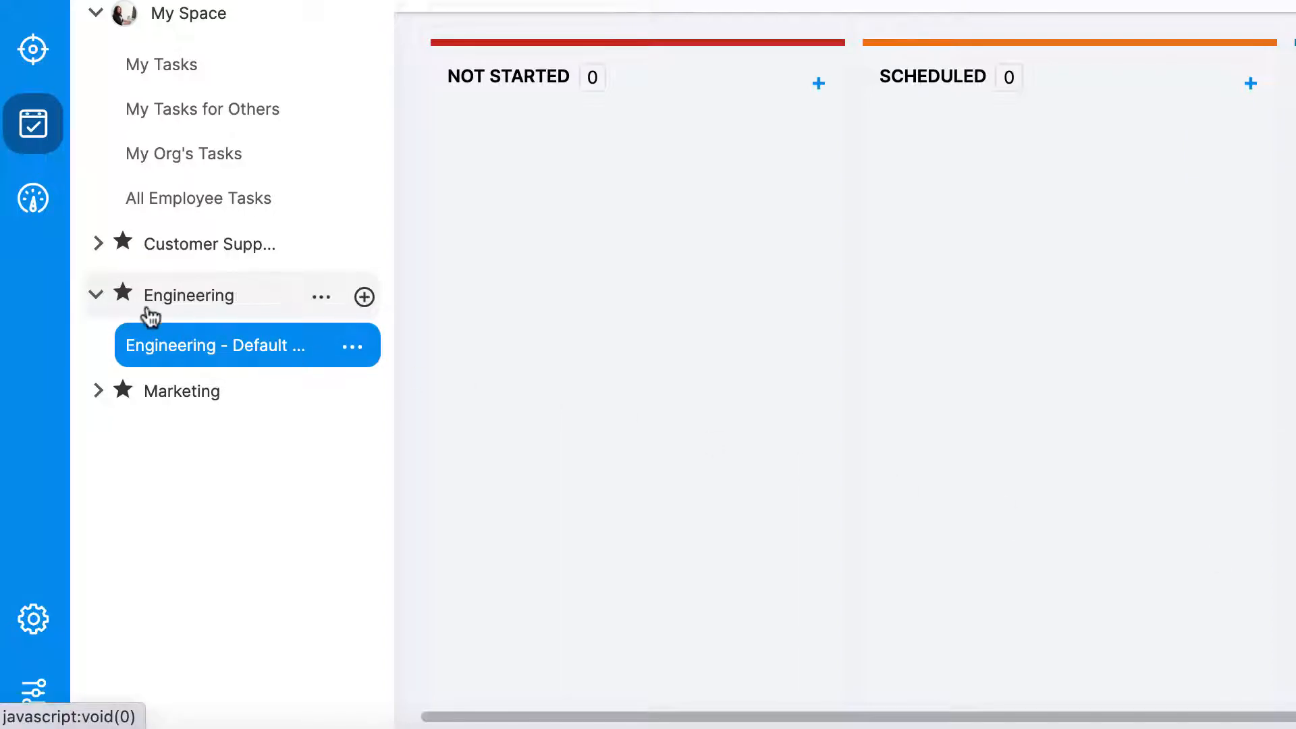
Step: Start a public Marketing board named Social Media with Accept/Reject Task Assignments on
click(97, 296)
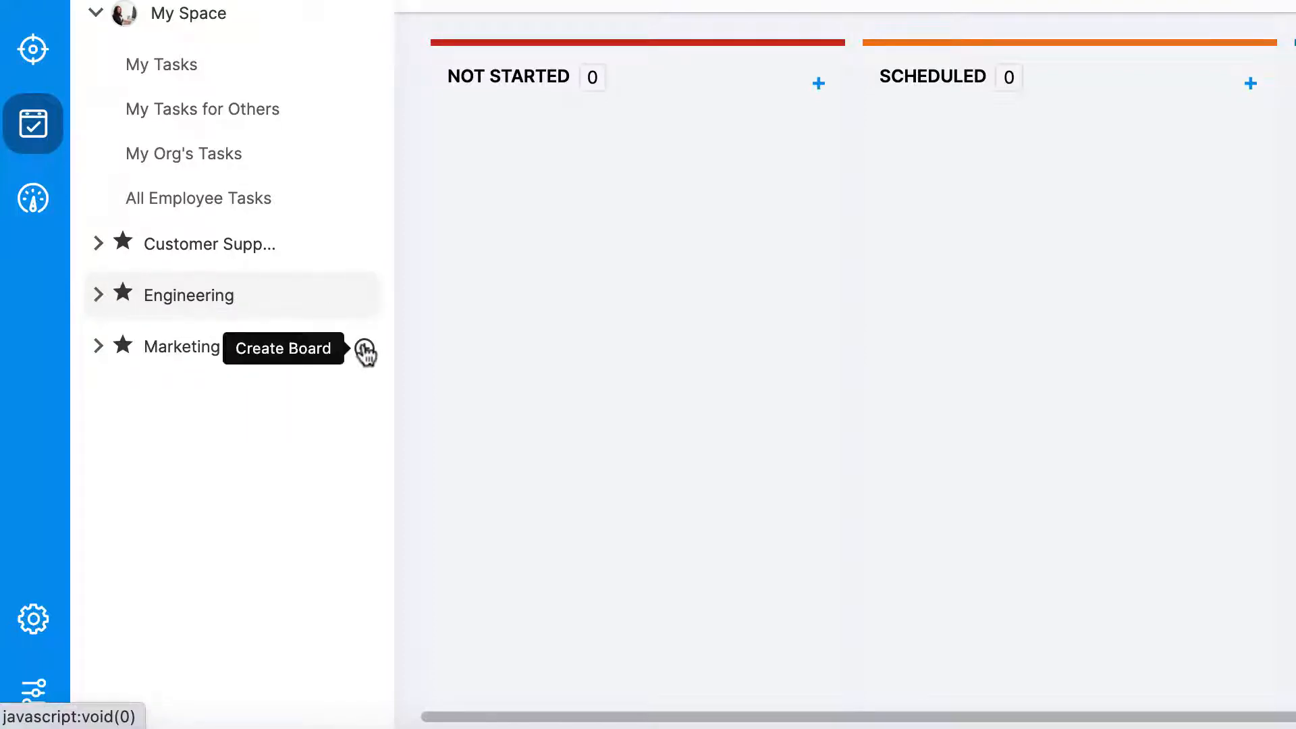
click(364, 351)
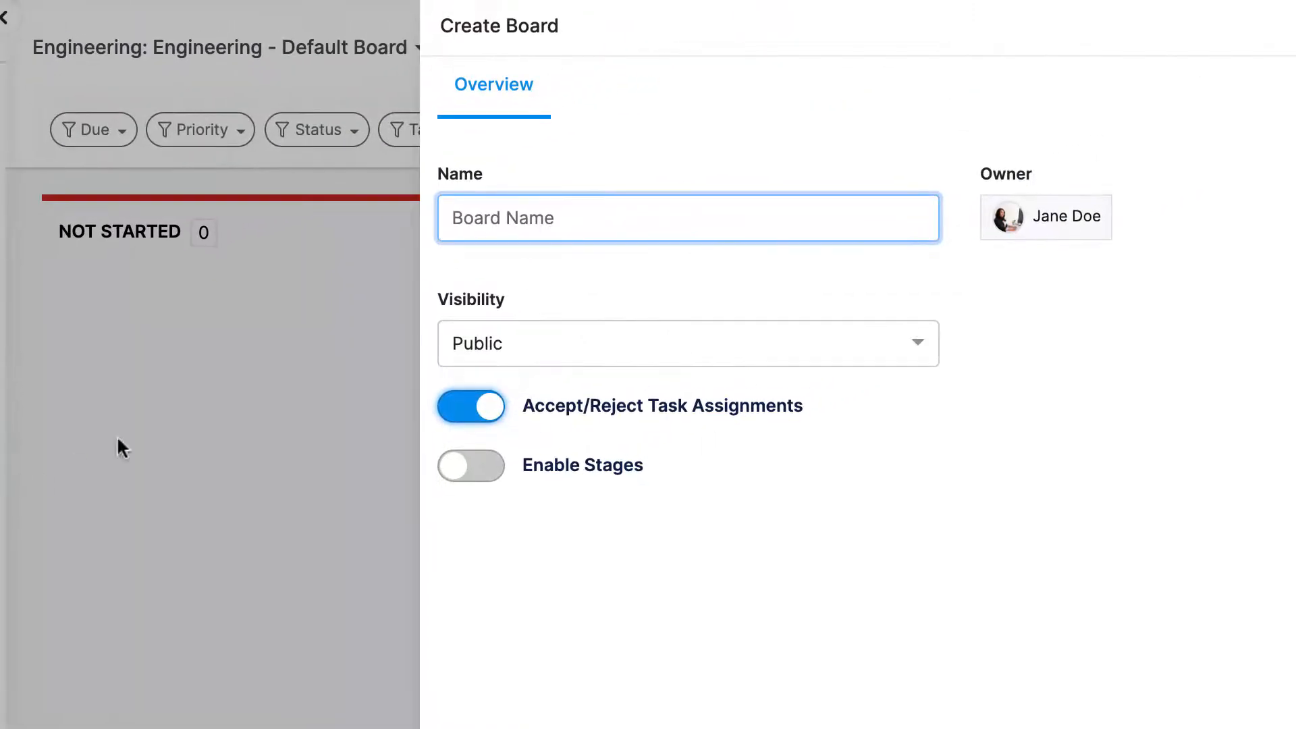
text(So)
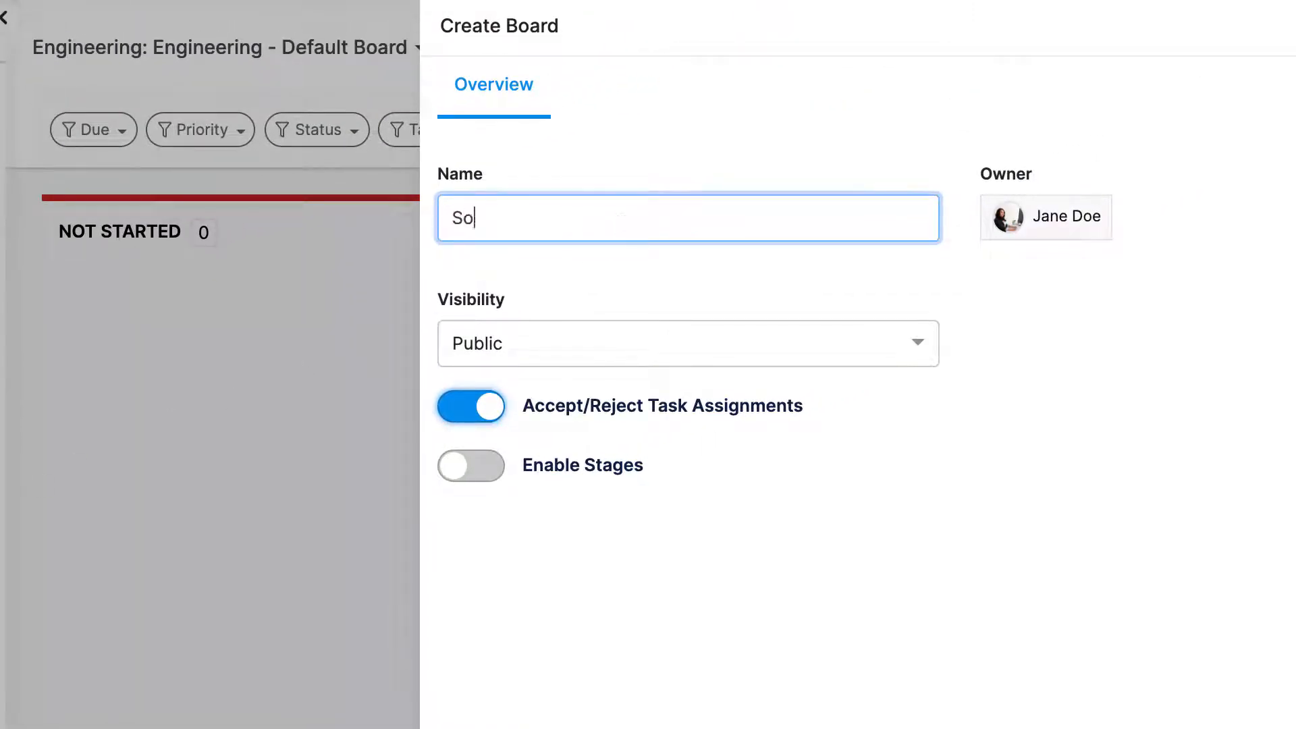
text(cial Media)
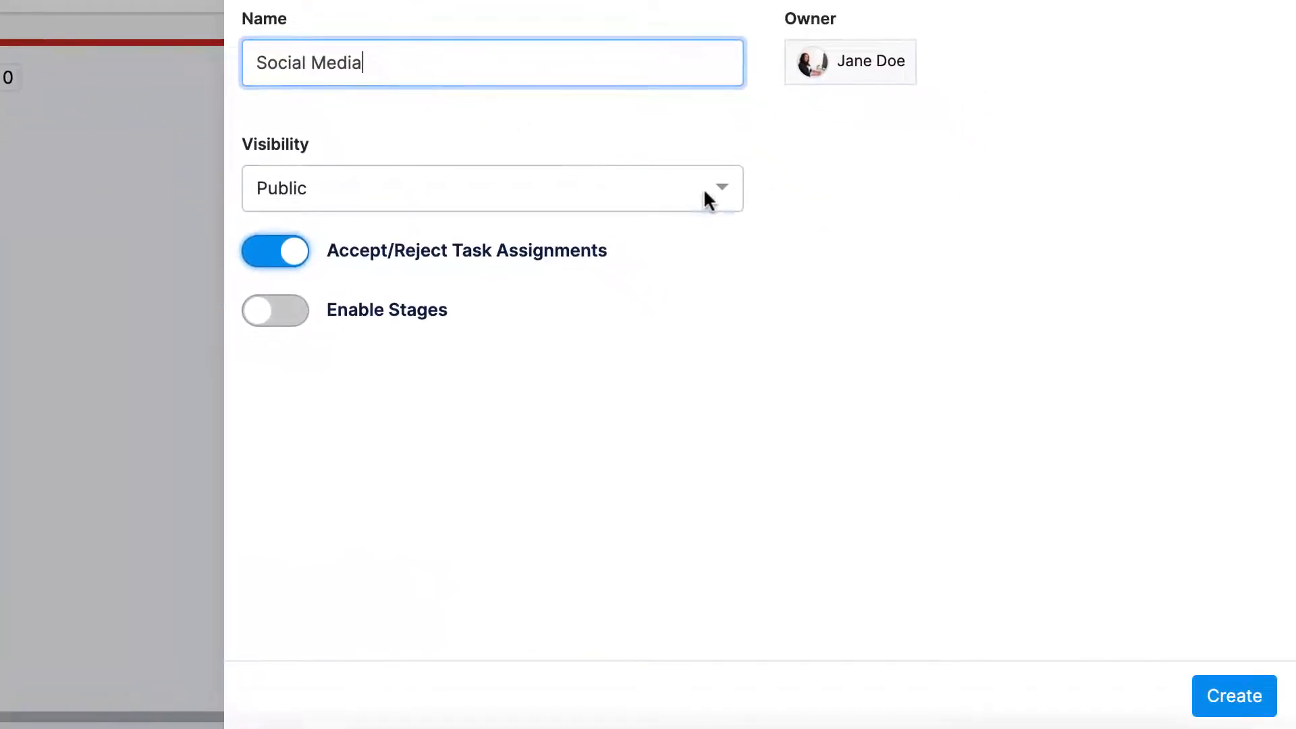
click(705, 198)
click(703, 235)
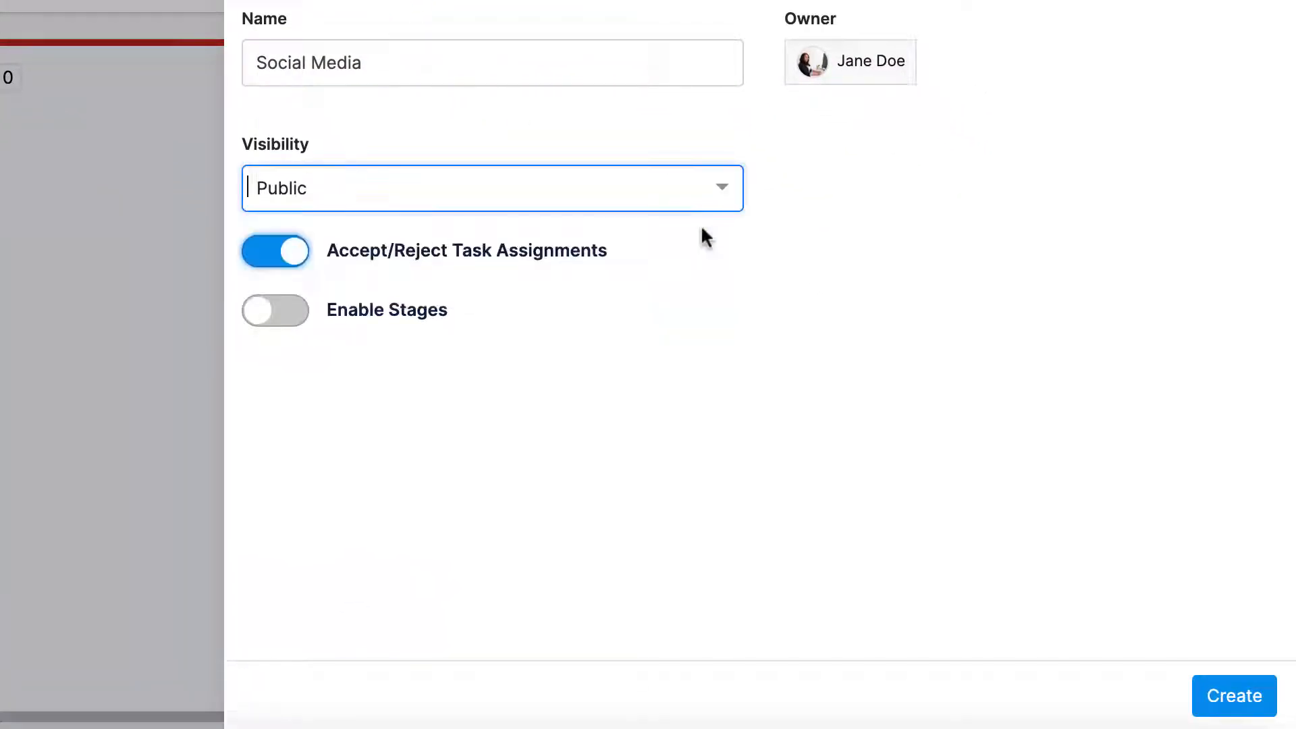
click(677, 261)
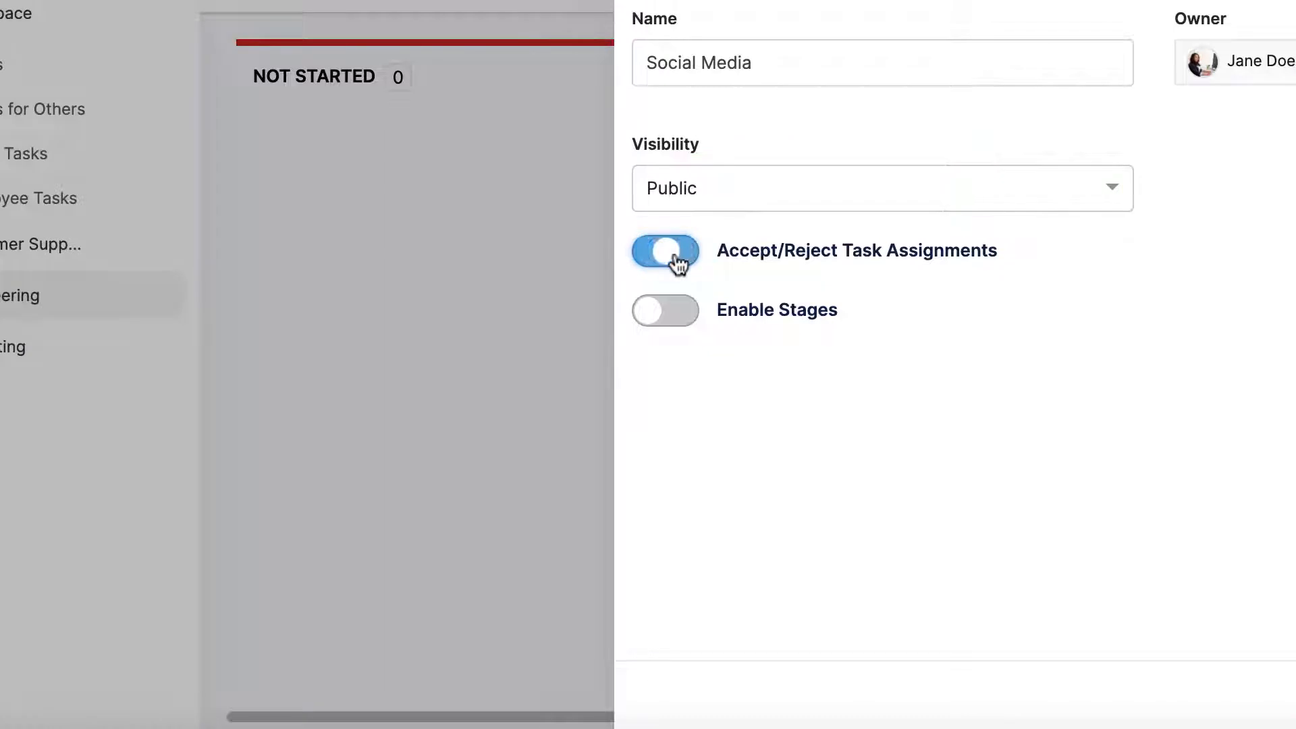
click(677, 259)
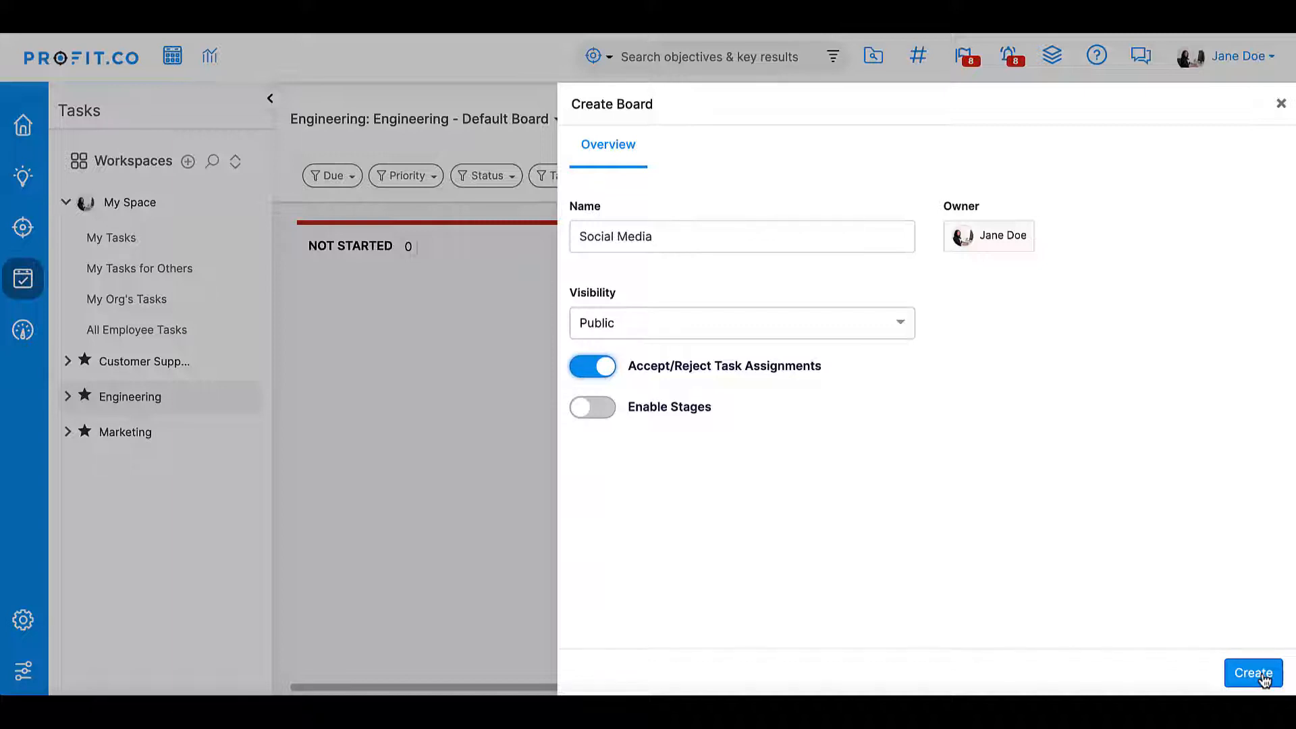
Step: Create the Social Media board and enable stages in its Edit Board settings
click(1254, 673)
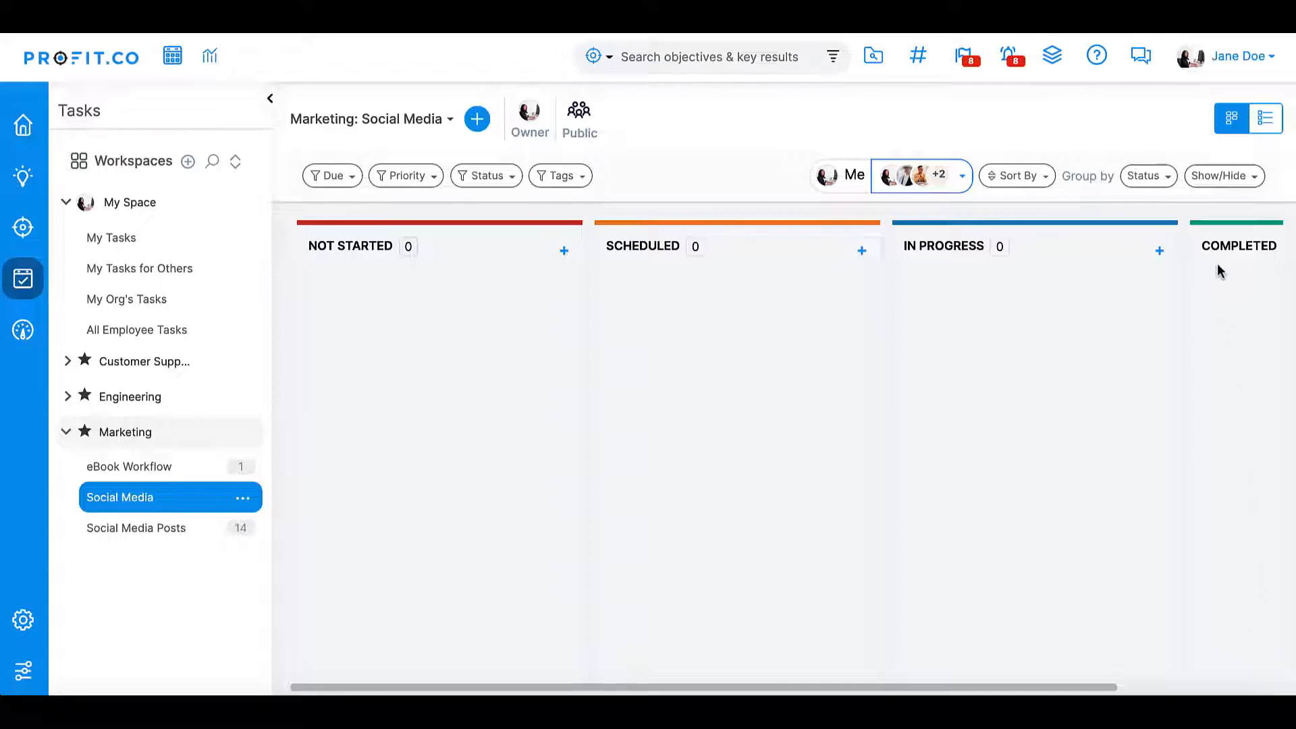
click(242, 497)
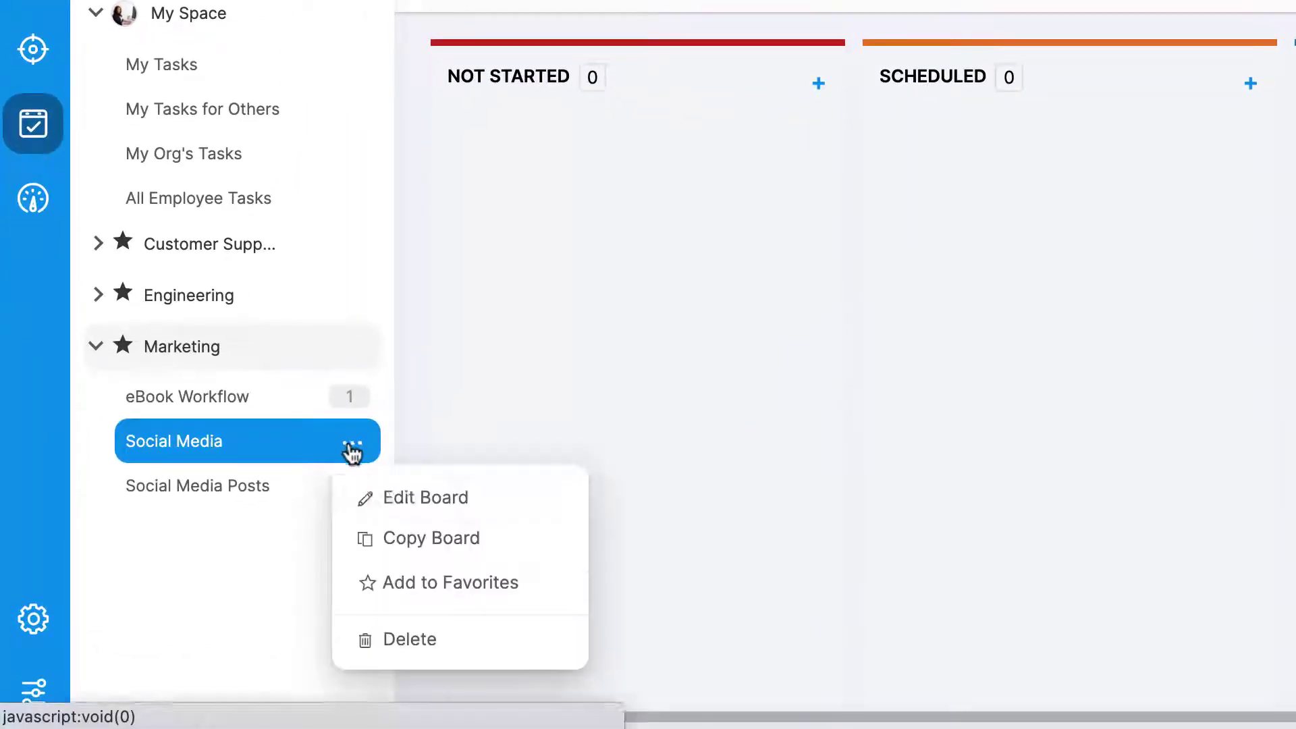
click(367, 500)
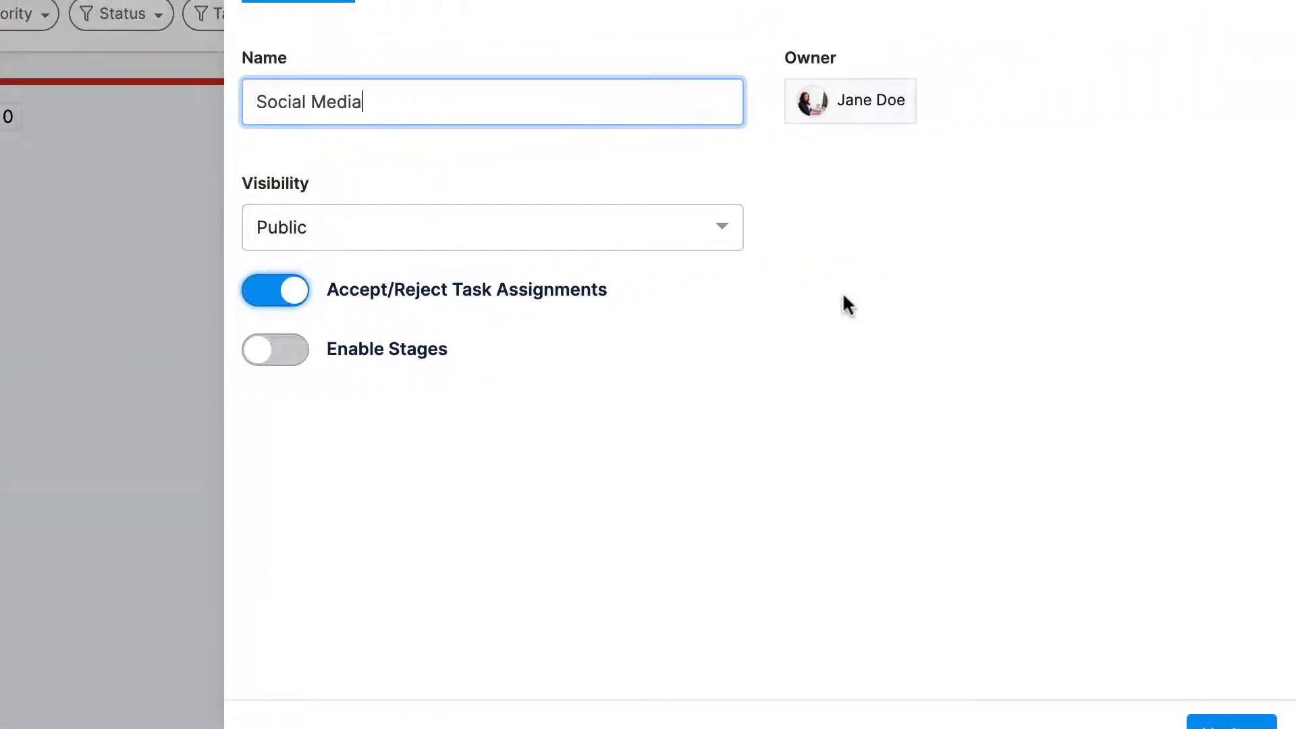
click(275, 351)
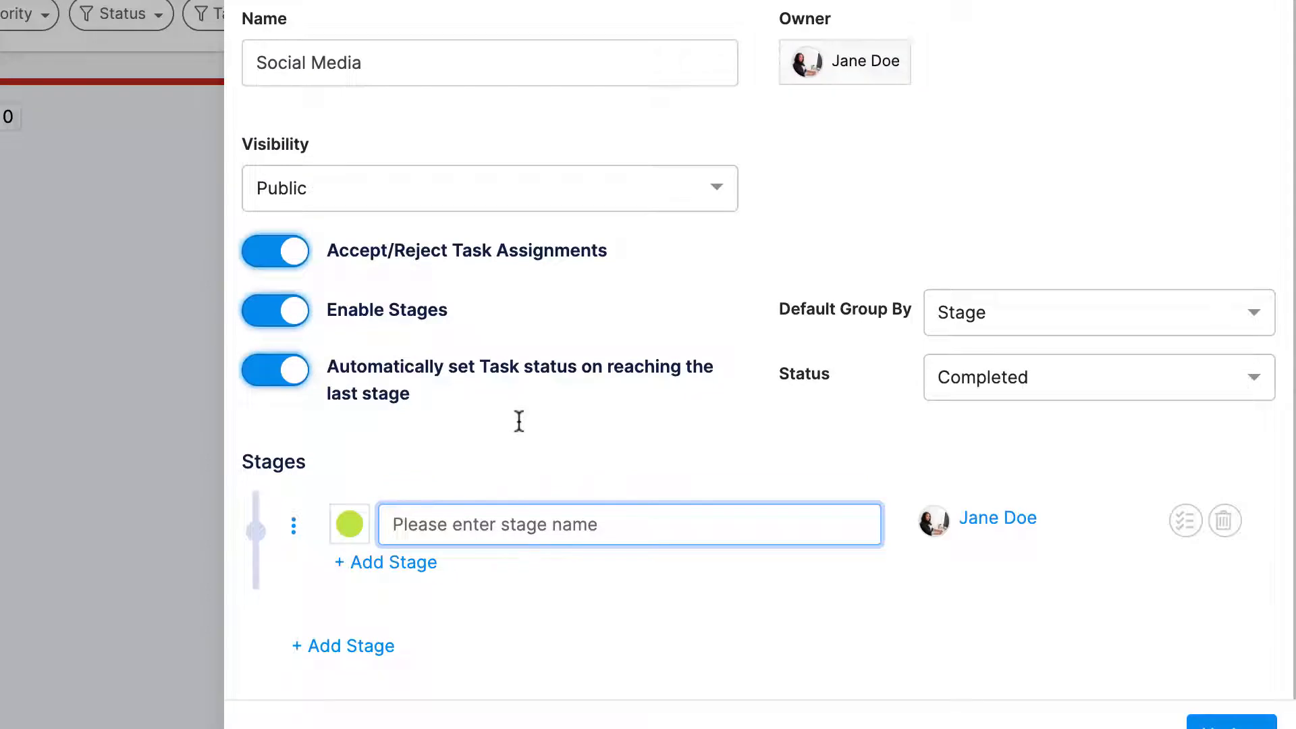
text(Create Infographi)
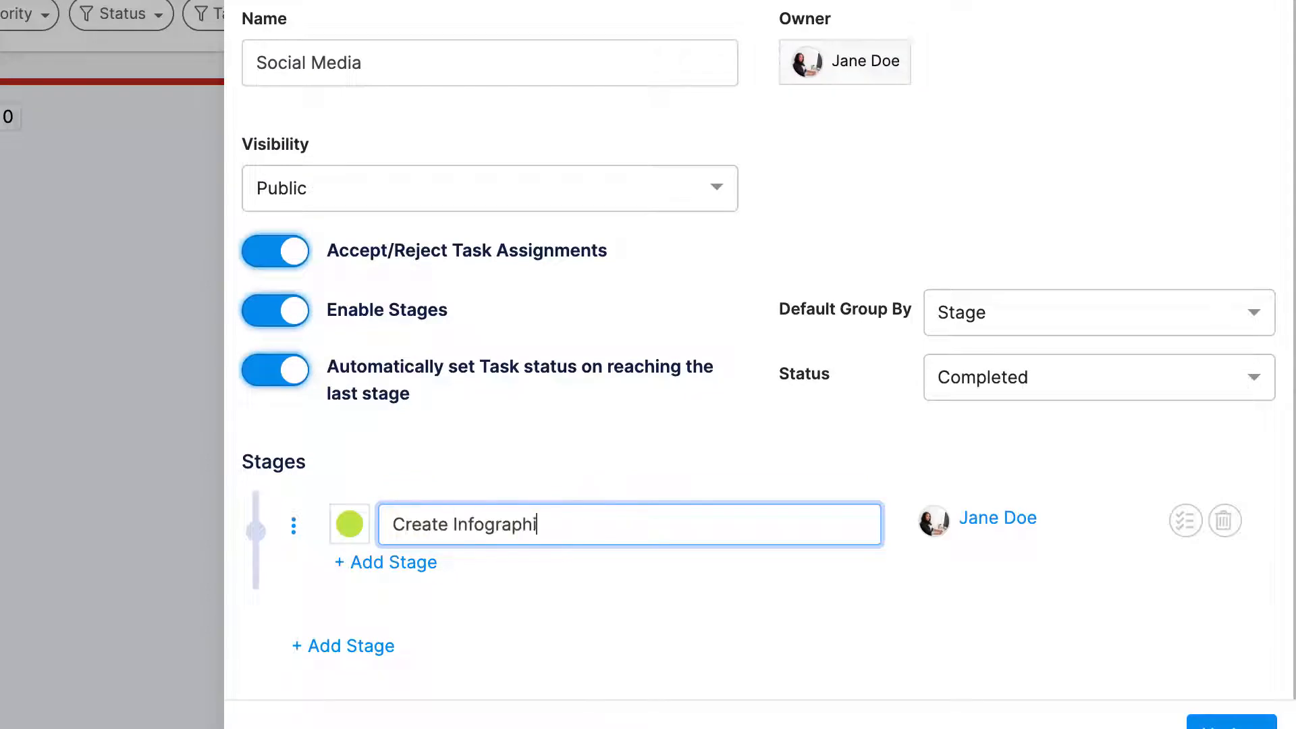
text(c)
Step: Enter stages Create Infographic, Write Caption, Proofread Post and Publish Post
key(Return)
text(Write Capti)
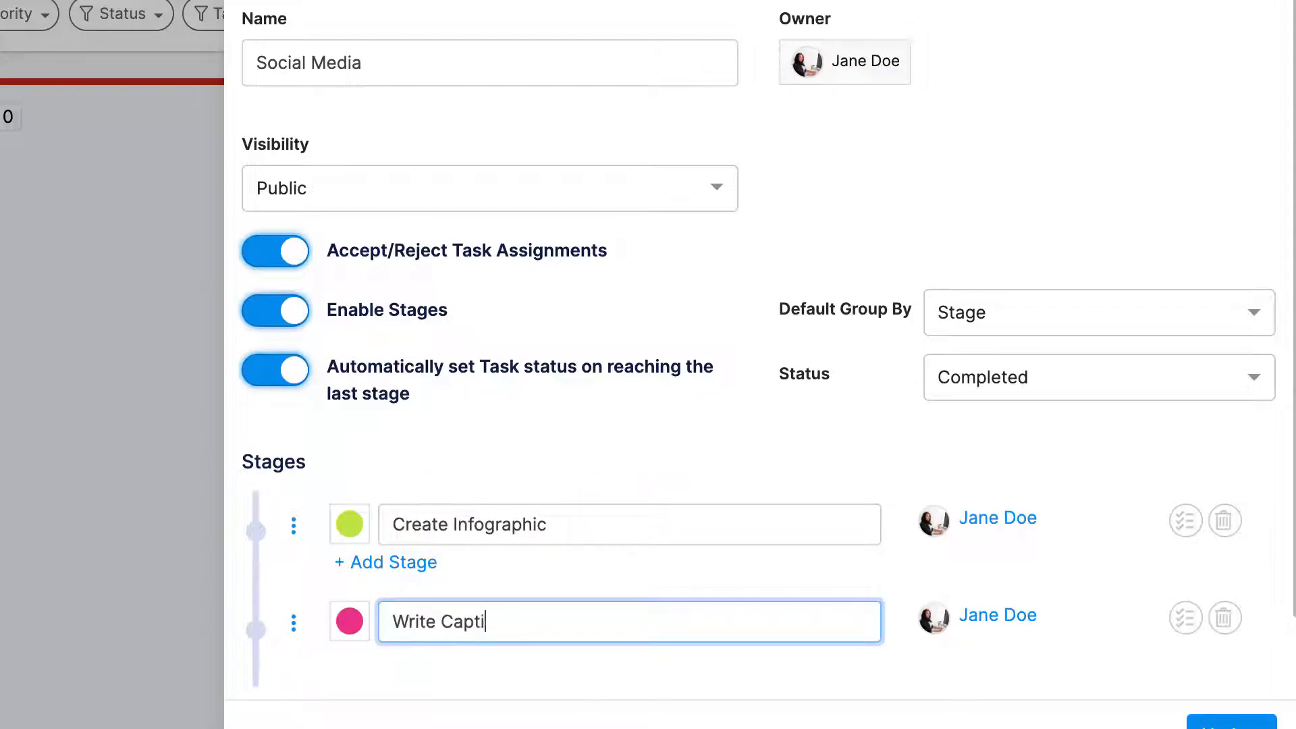
text(on)
key(Return)
text(Proofread P)
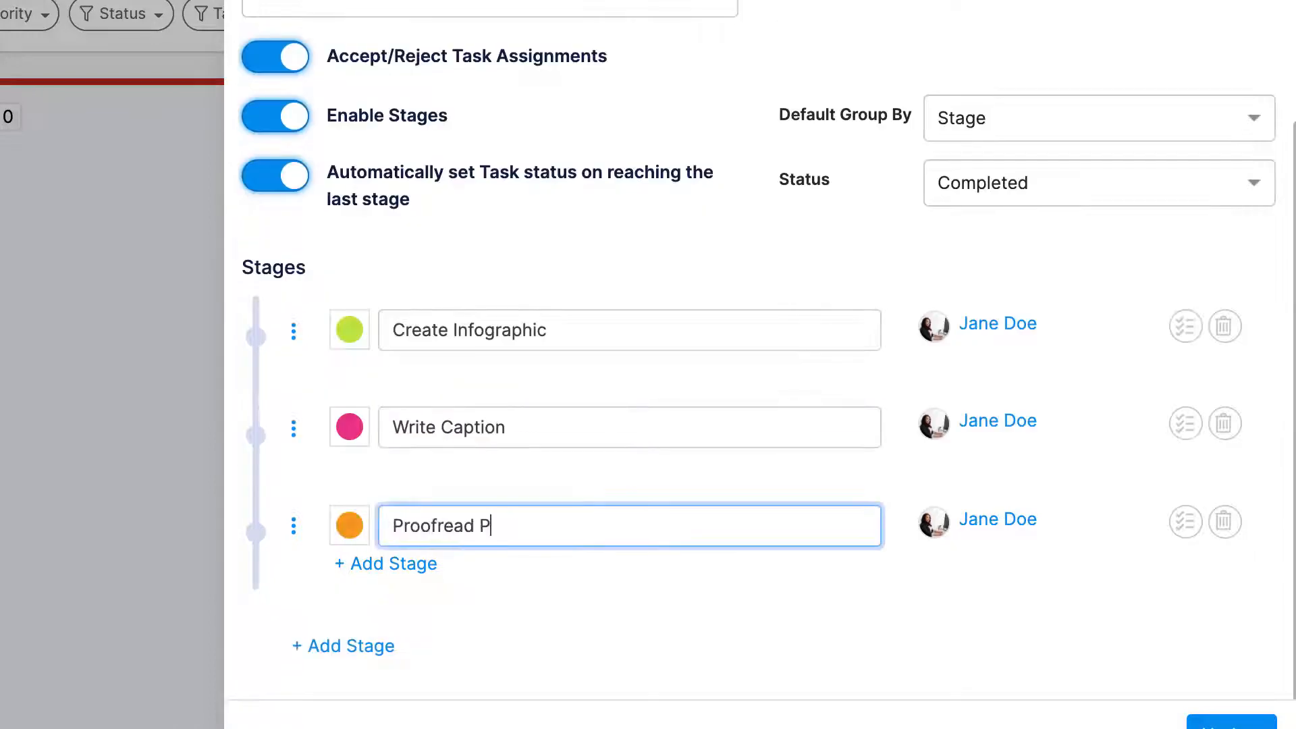
text(ost)
key(Return)
text(Publish Post)
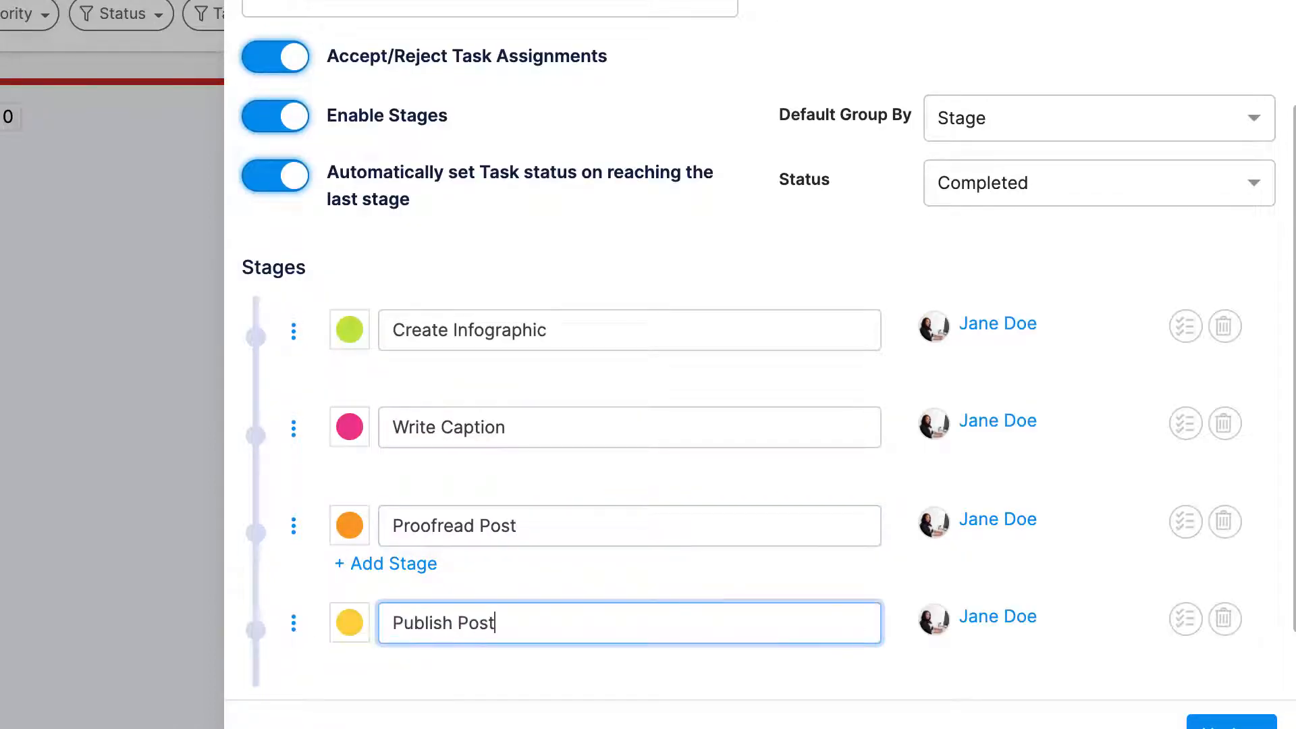
scroll(649, 405, down, 1)
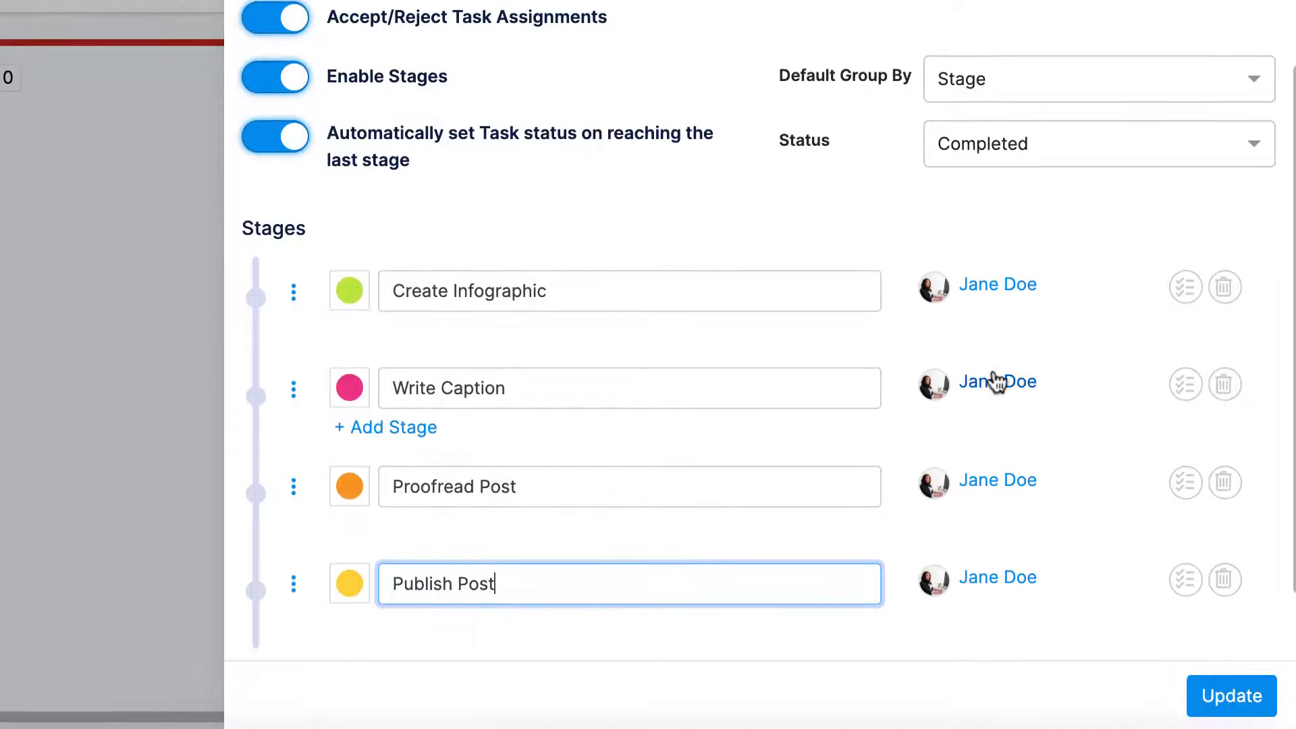
click(997, 420)
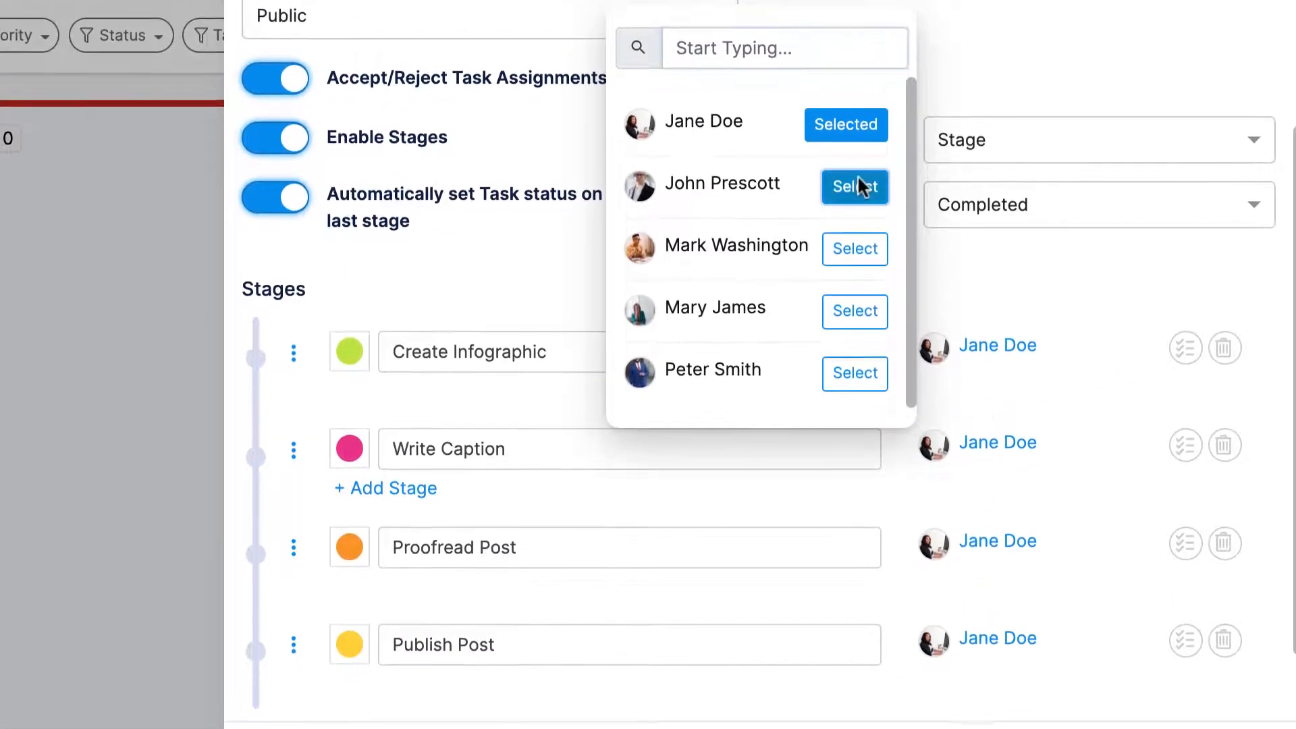
click(856, 134)
click(997, 484)
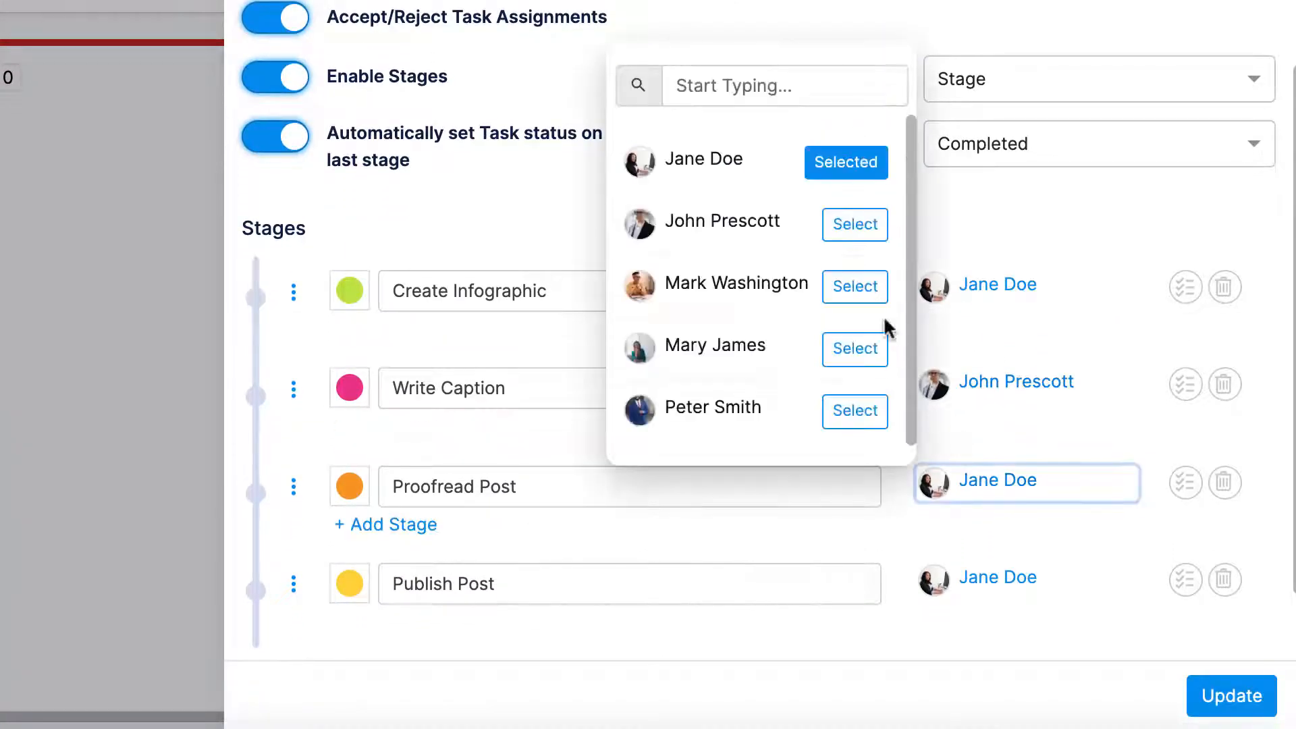
click(864, 290)
click(983, 580)
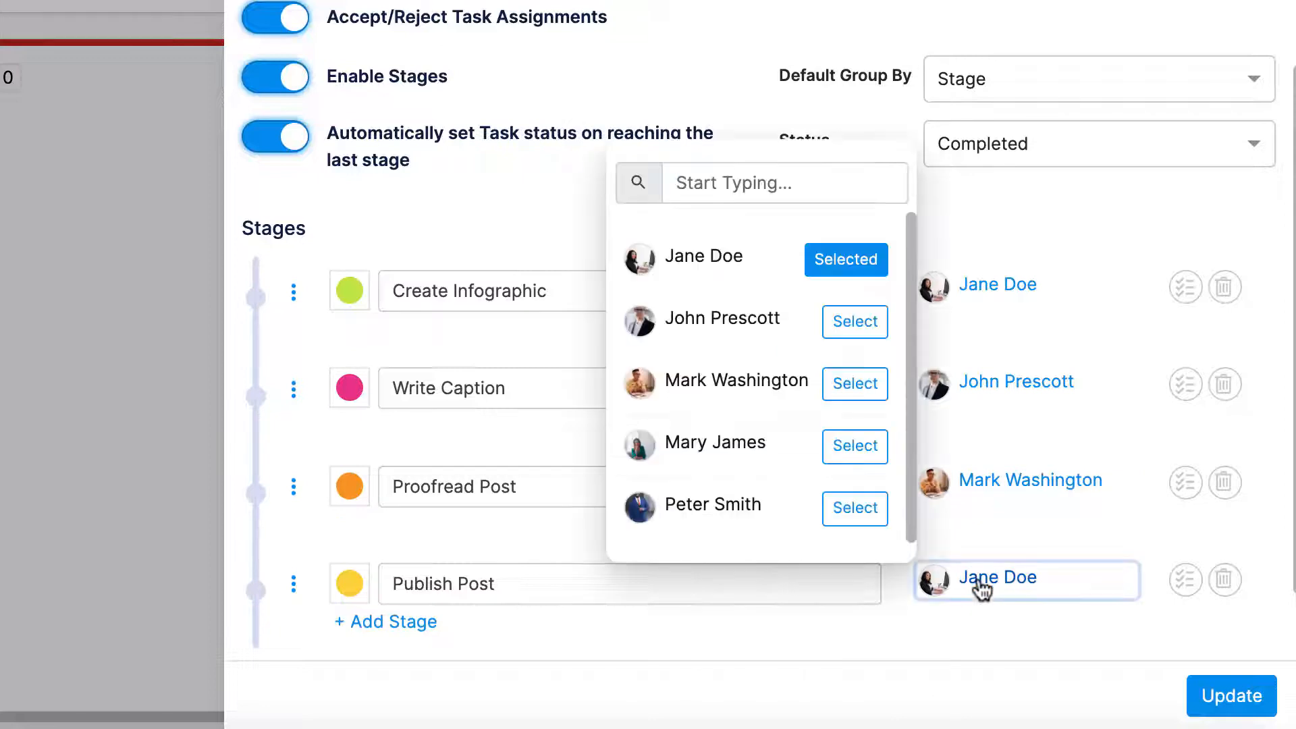
click(855, 446)
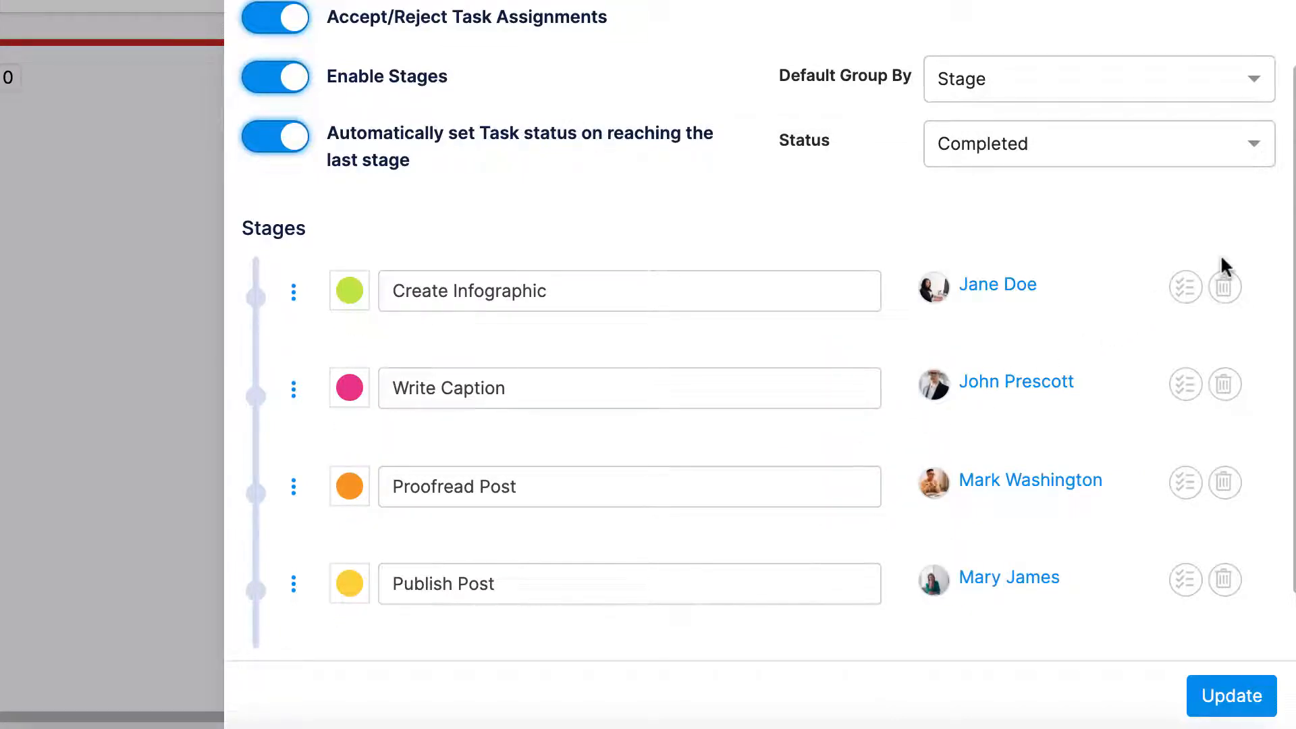
scroll(1220, 255, down, 1)
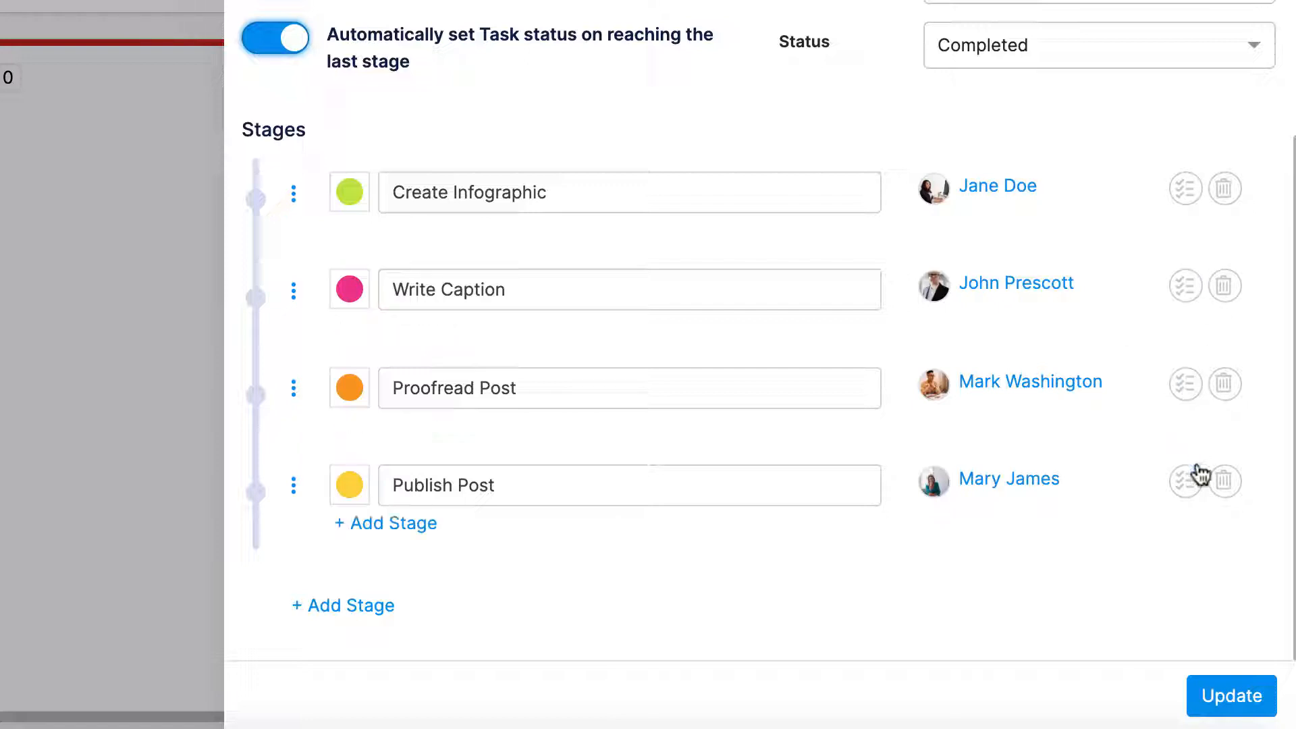
Step: Add checklist items Add company logo, Link Adobe file, Link .png, Include H1 and update the board
click(1185, 188)
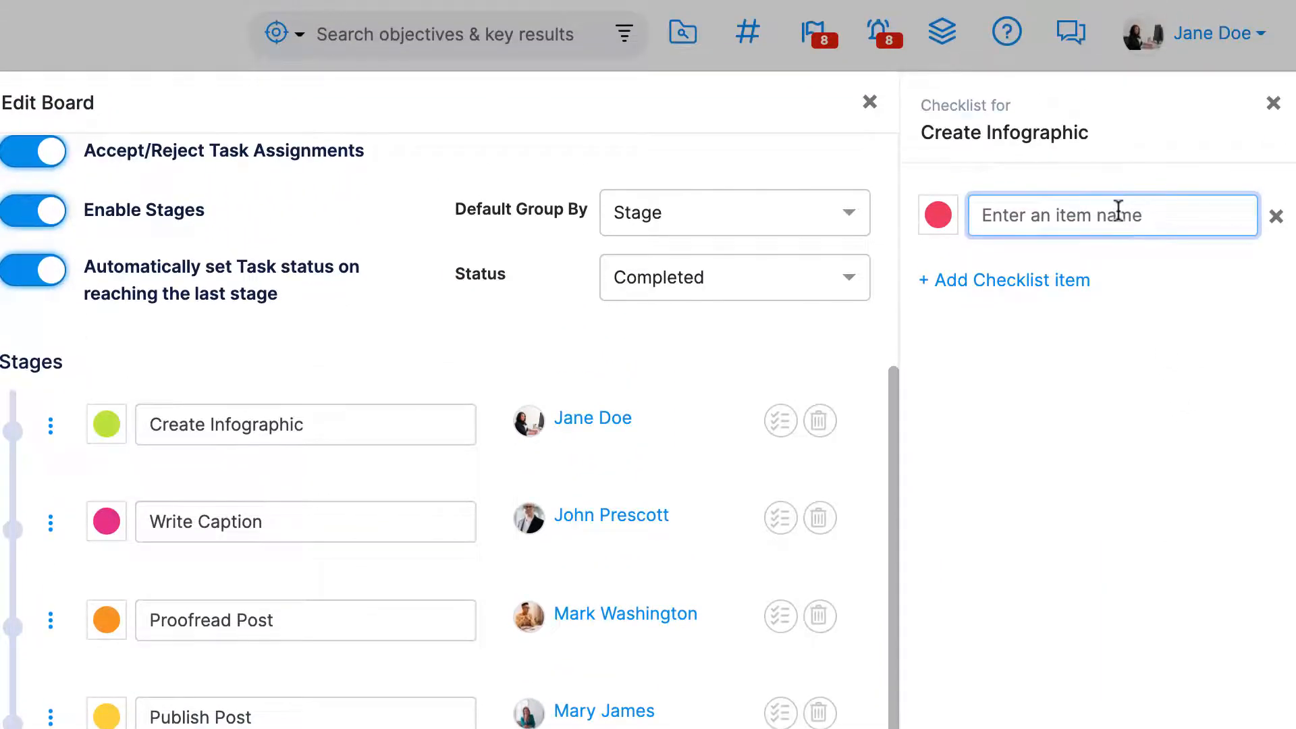
text(Add)
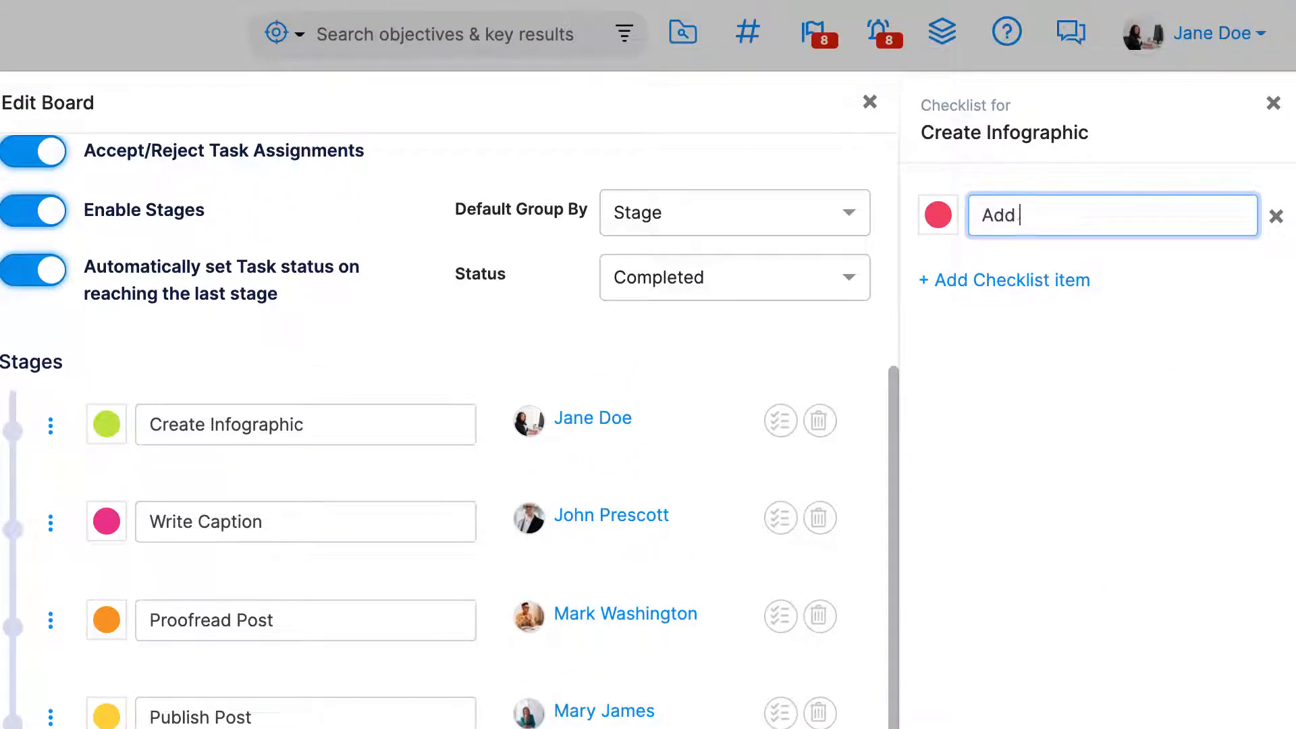
text( company )
text(logo)
key(Return)
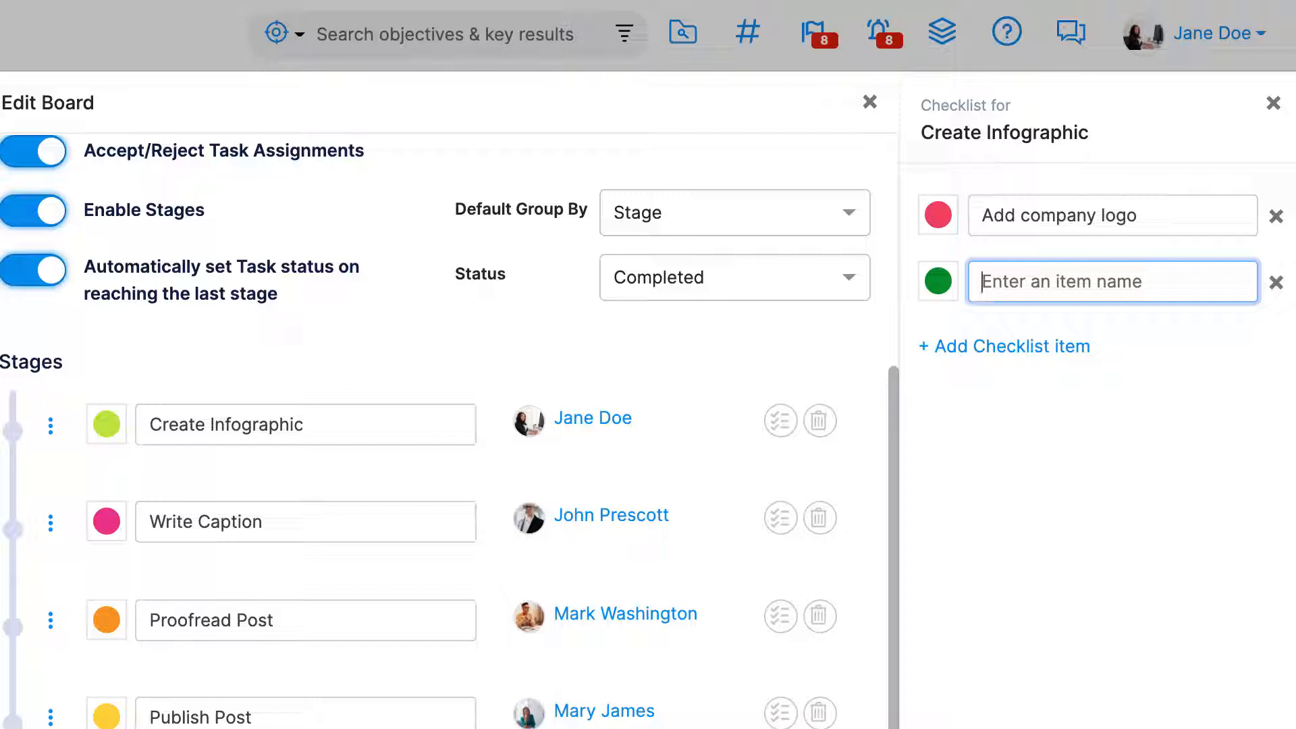
text(Lin)
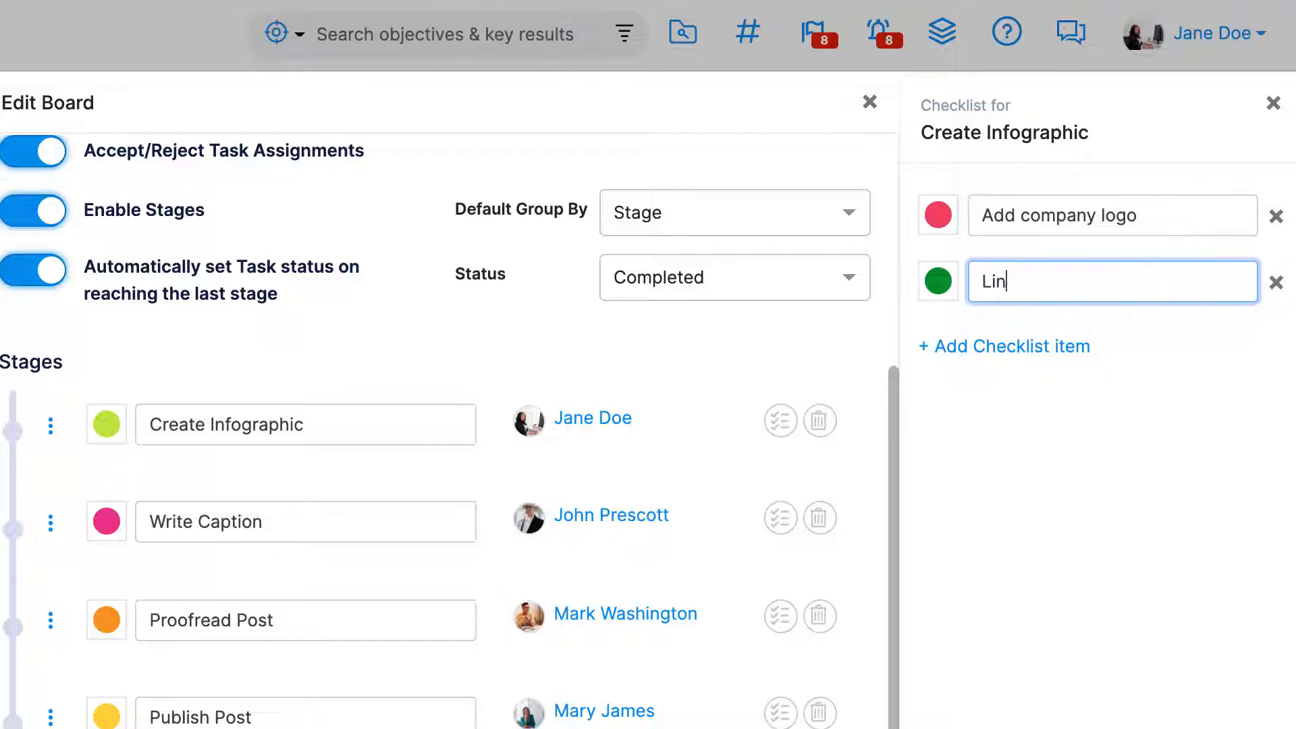
text(k a)
key(BackSpace)
text(Adobe)
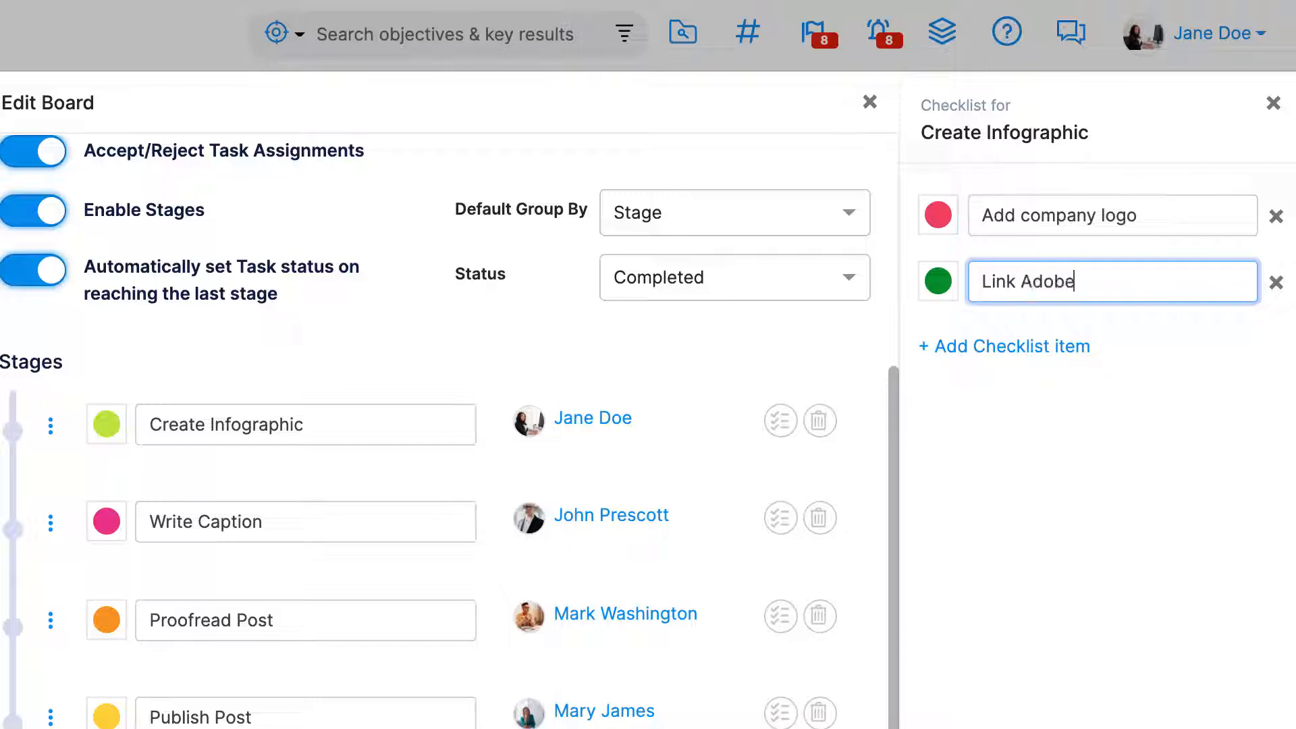
text( file)
key(Return)
text(Li)
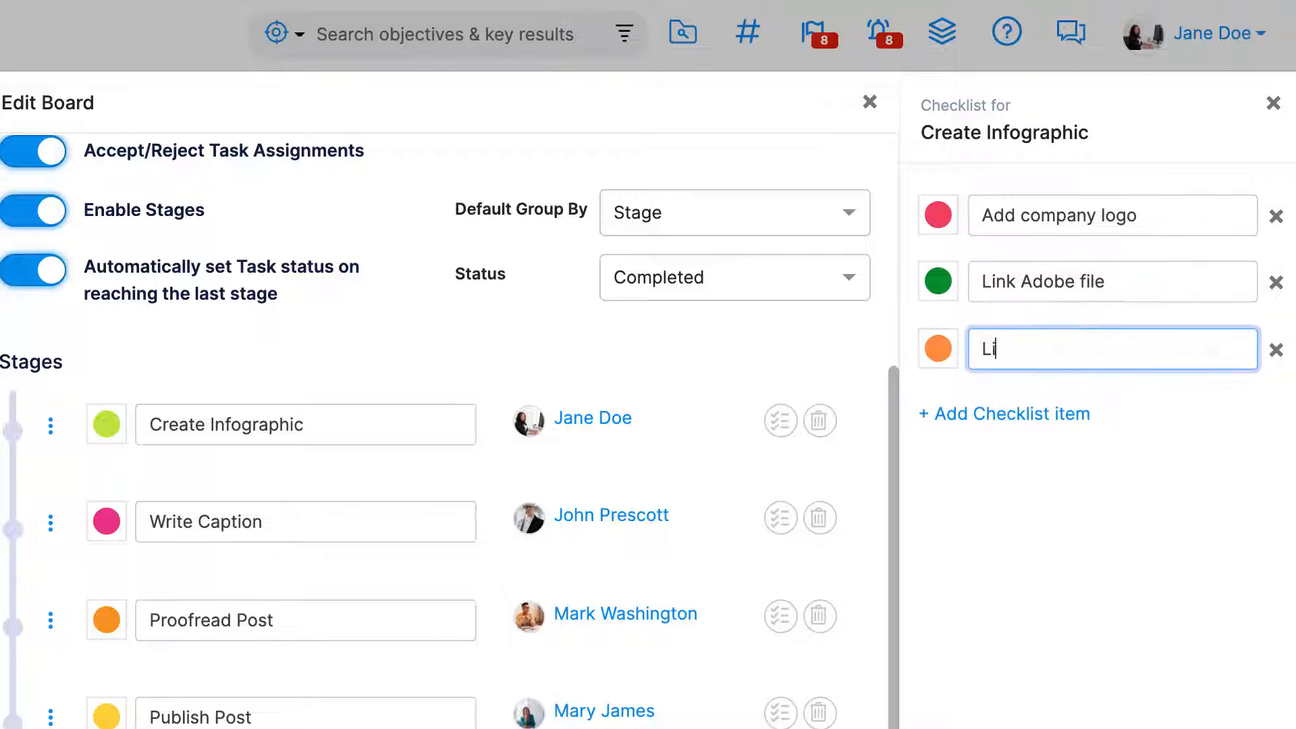
text(nk .png)
key(Return)
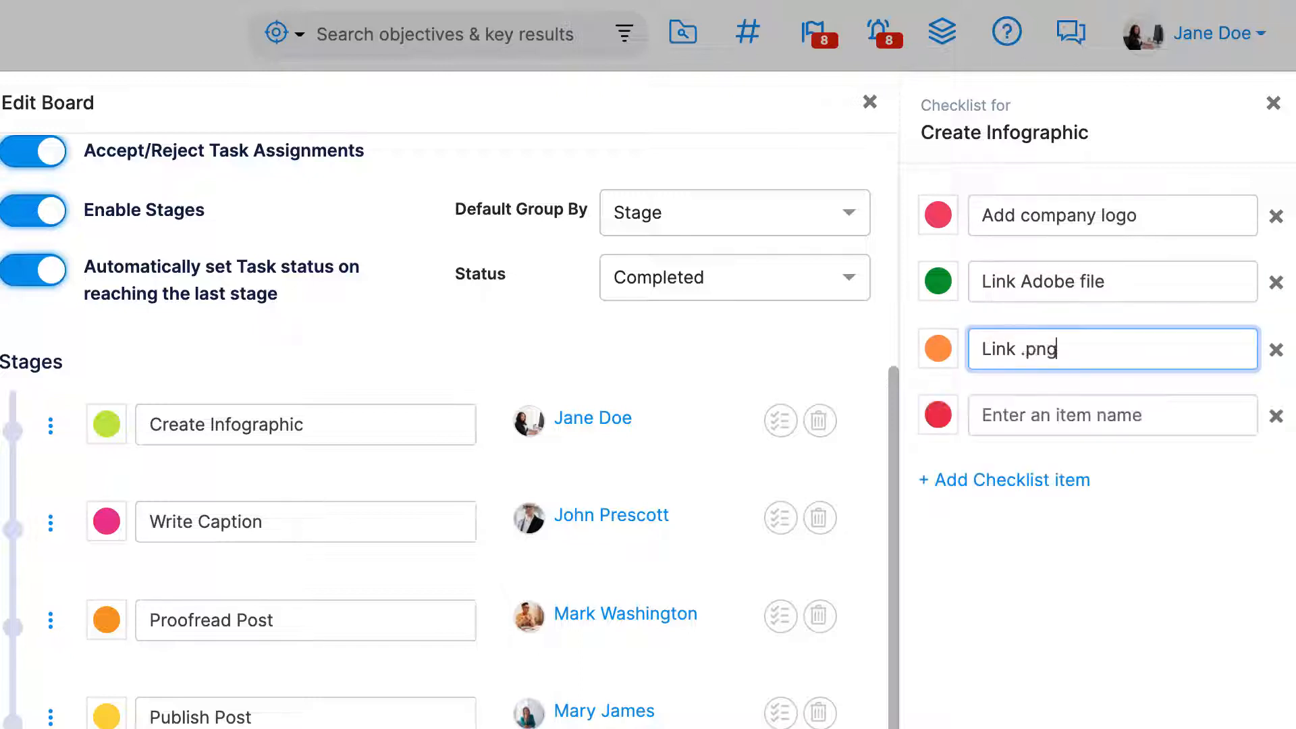
text(lnclude )
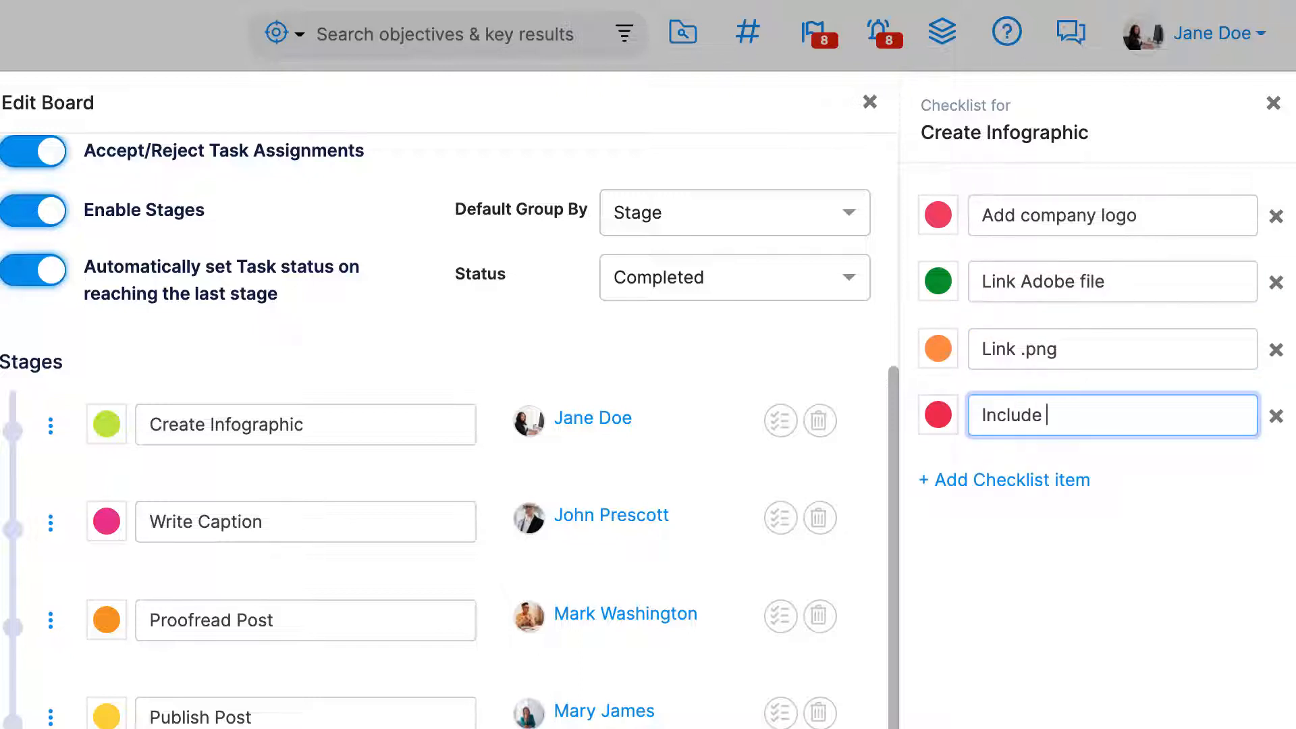
text(H1)
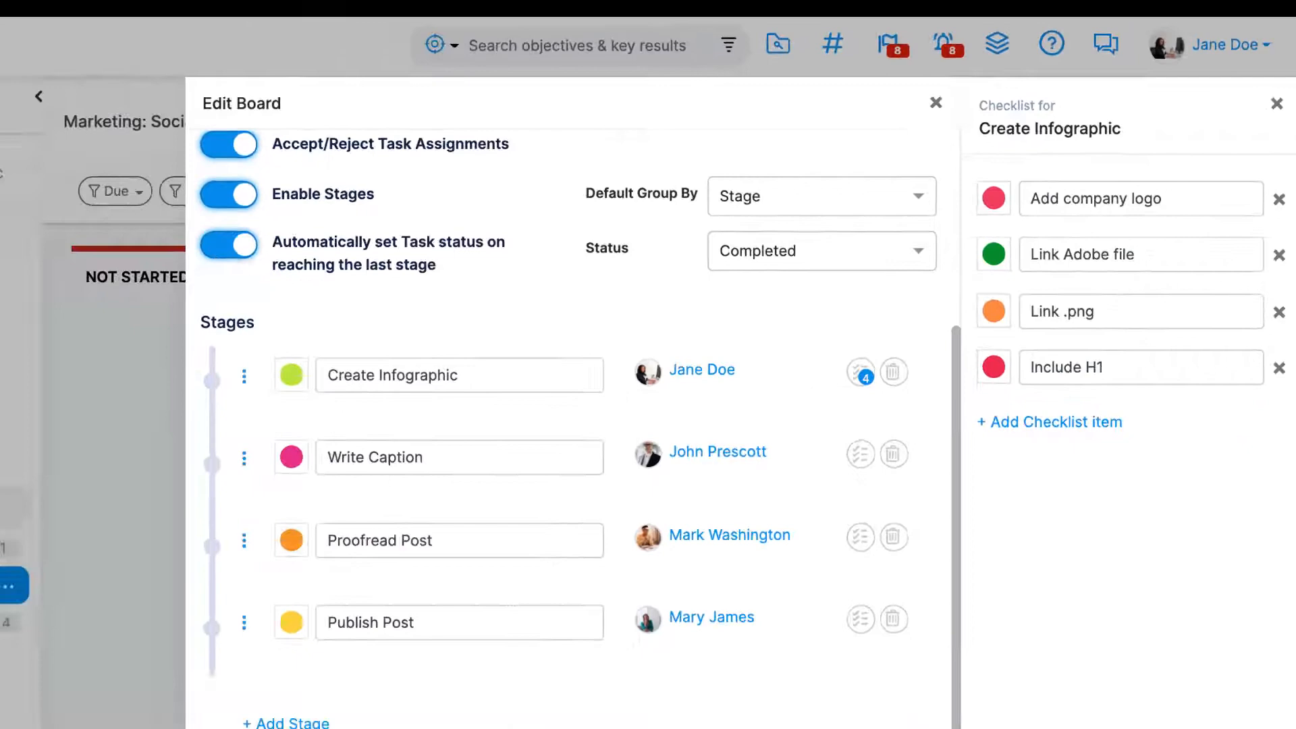
click(973, 673)
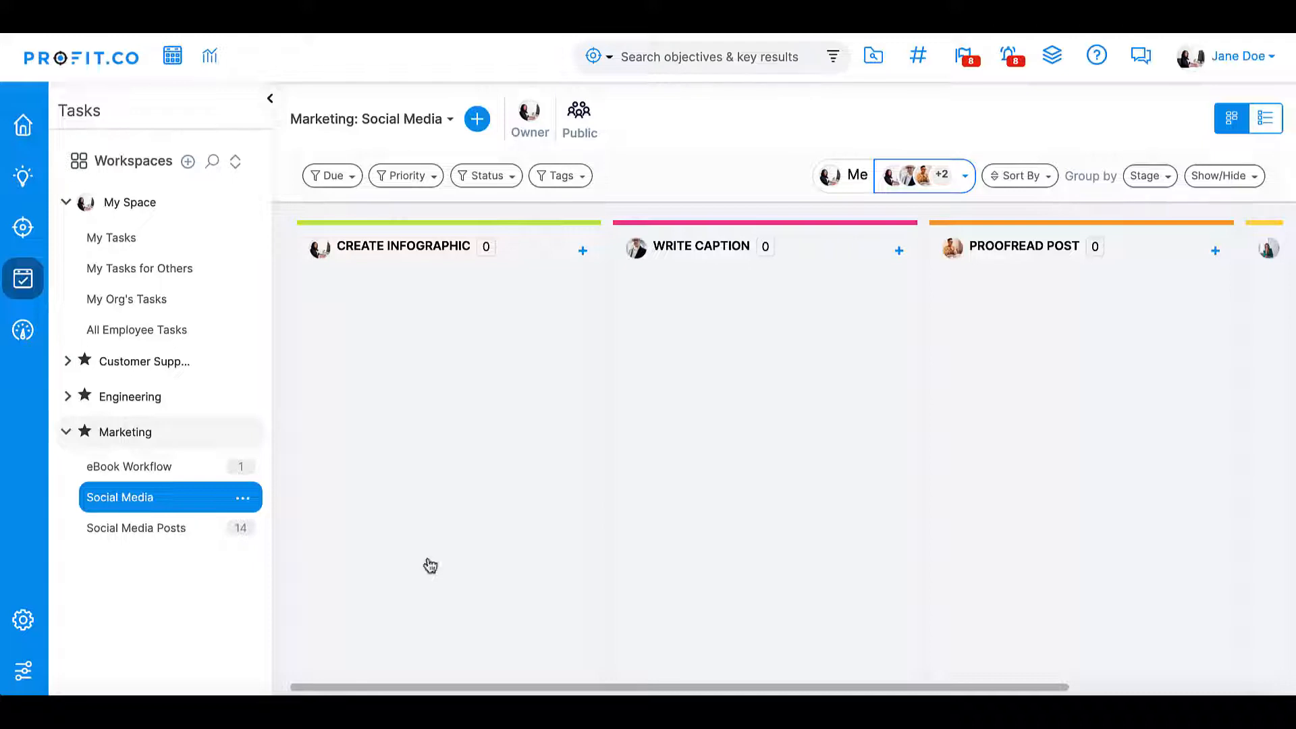
Step: Hide the workspaces panel, check the list layout, and return to board layout
click(275, 101)
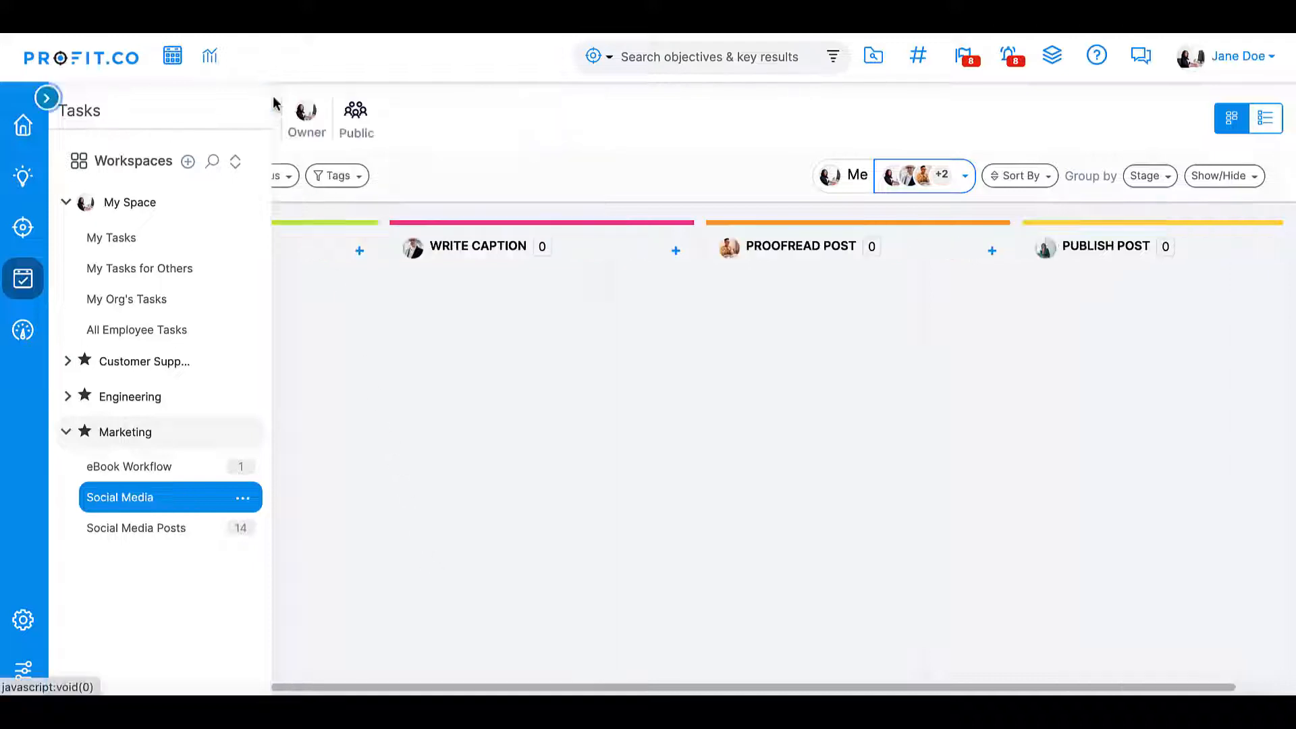
click(1265, 119)
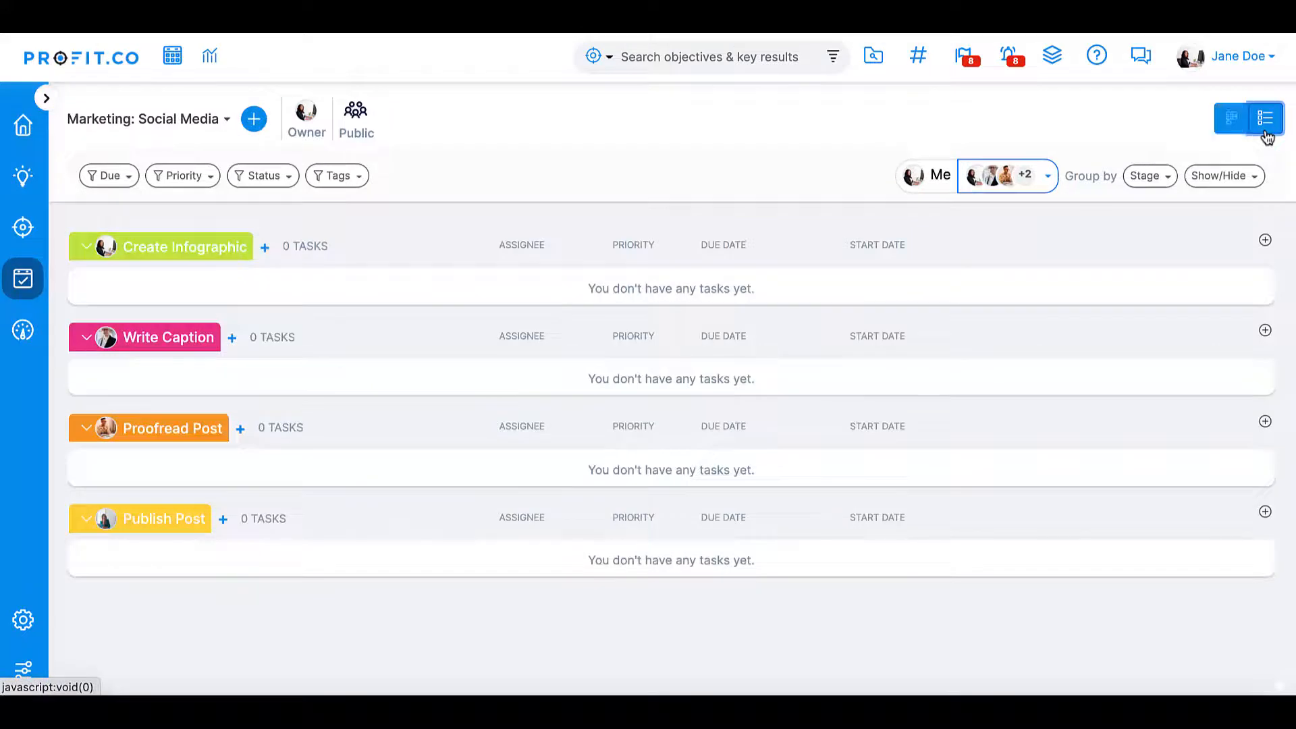
click(1232, 119)
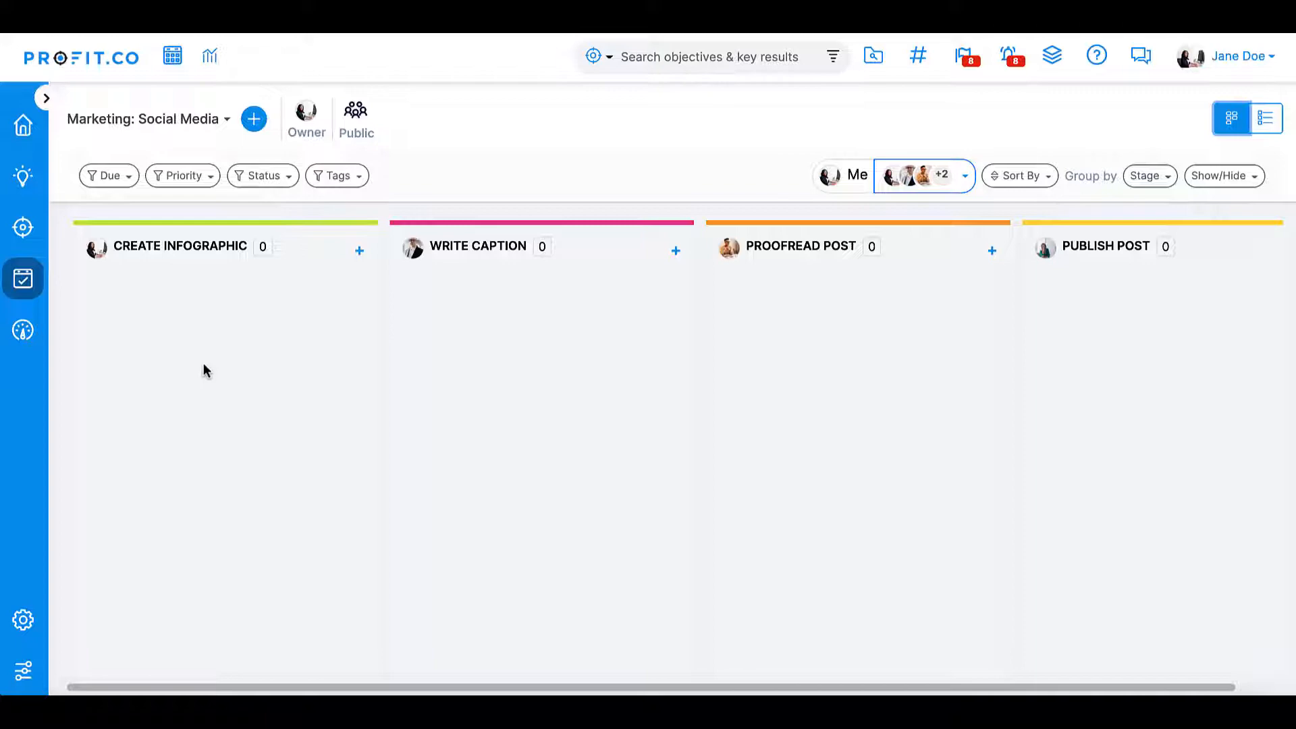
Step: Show the workspaces panel again and expand the My Space folder
click(46, 98)
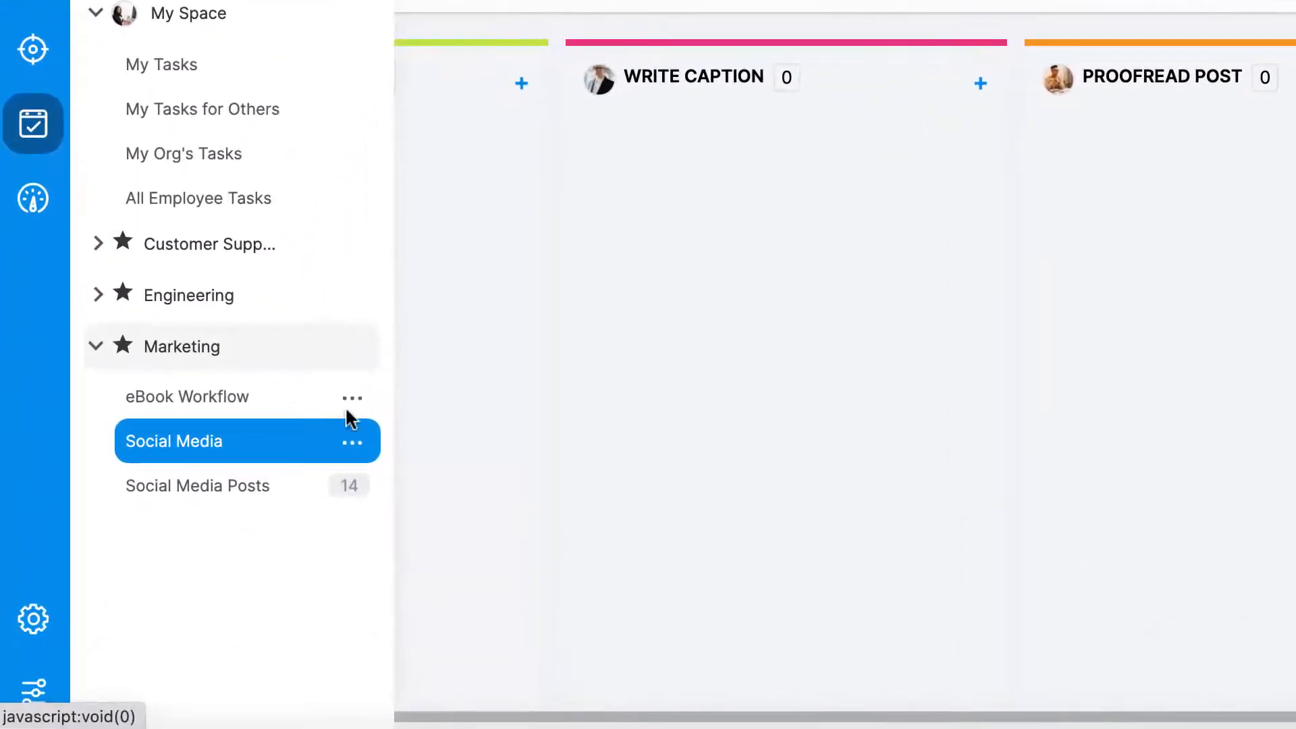
click(353, 444)
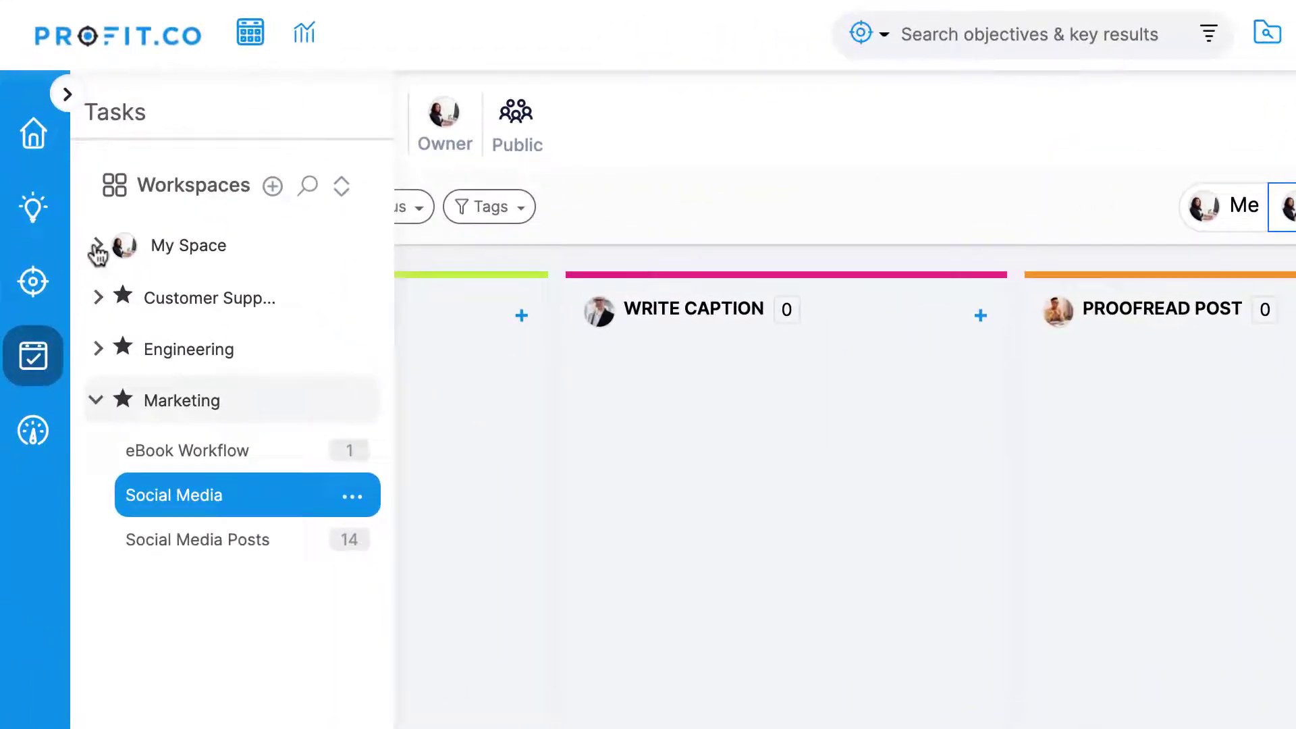
click(98, 247)
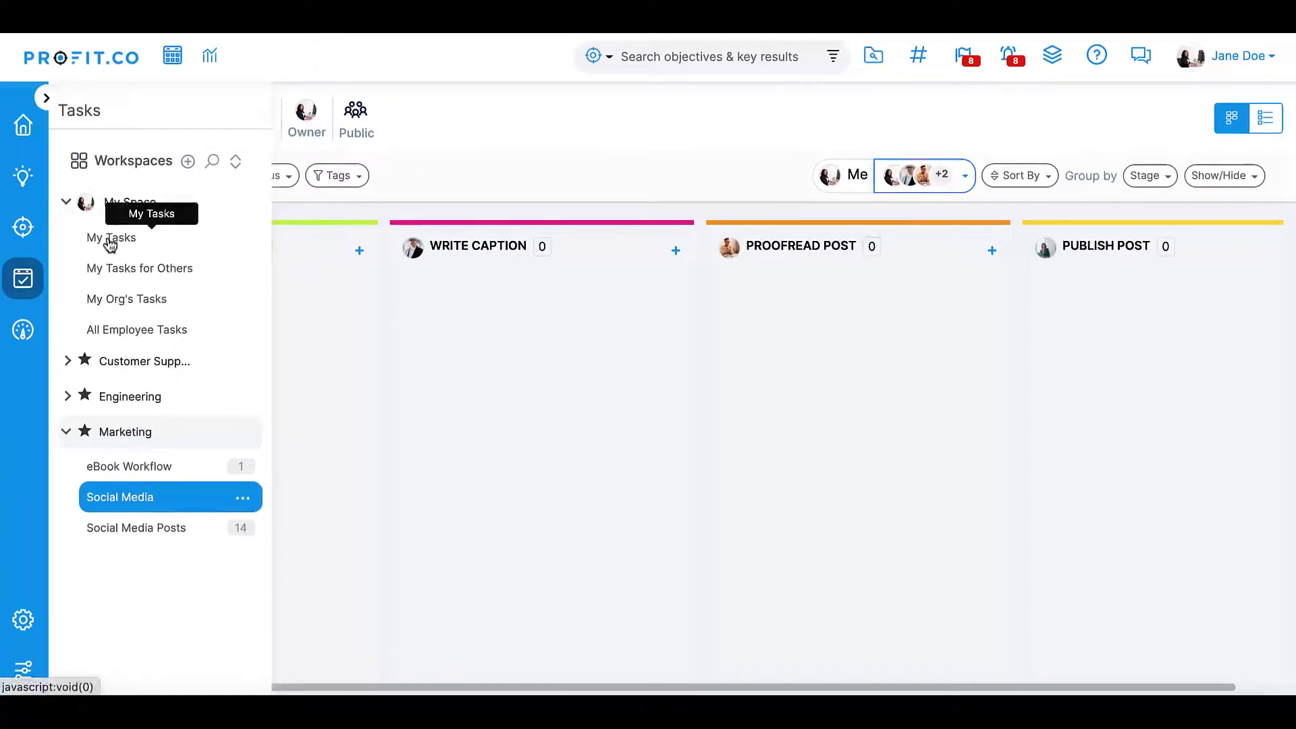
Step: Open the My Tasks board under My Space in full view
click(110, 239)
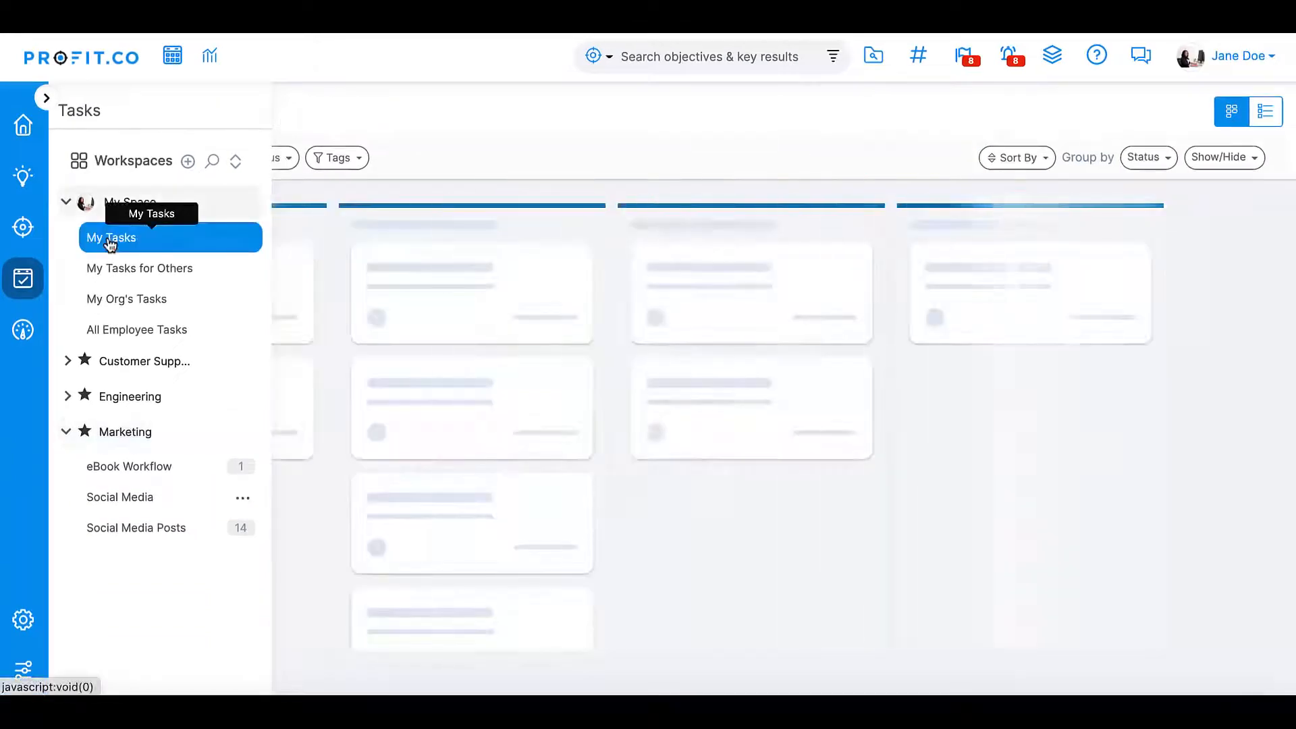
click(800, 438)
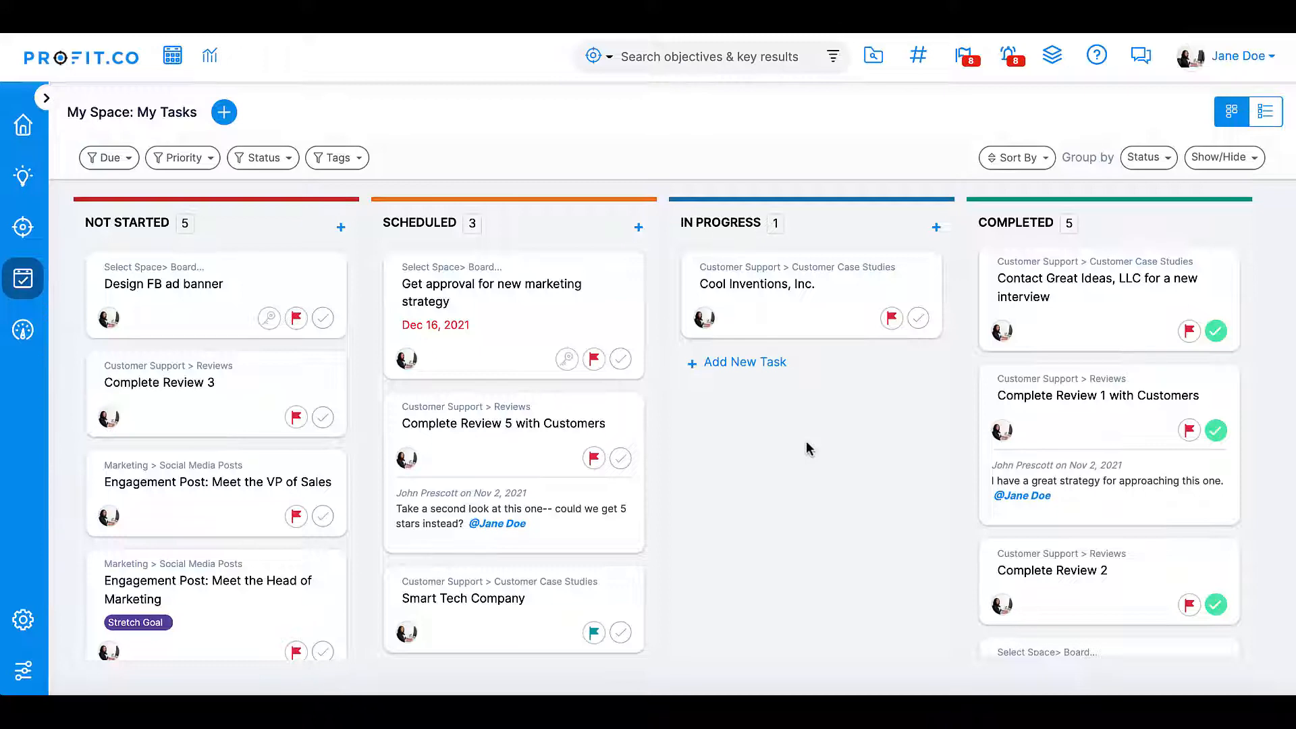
mouse_move(295, 223)
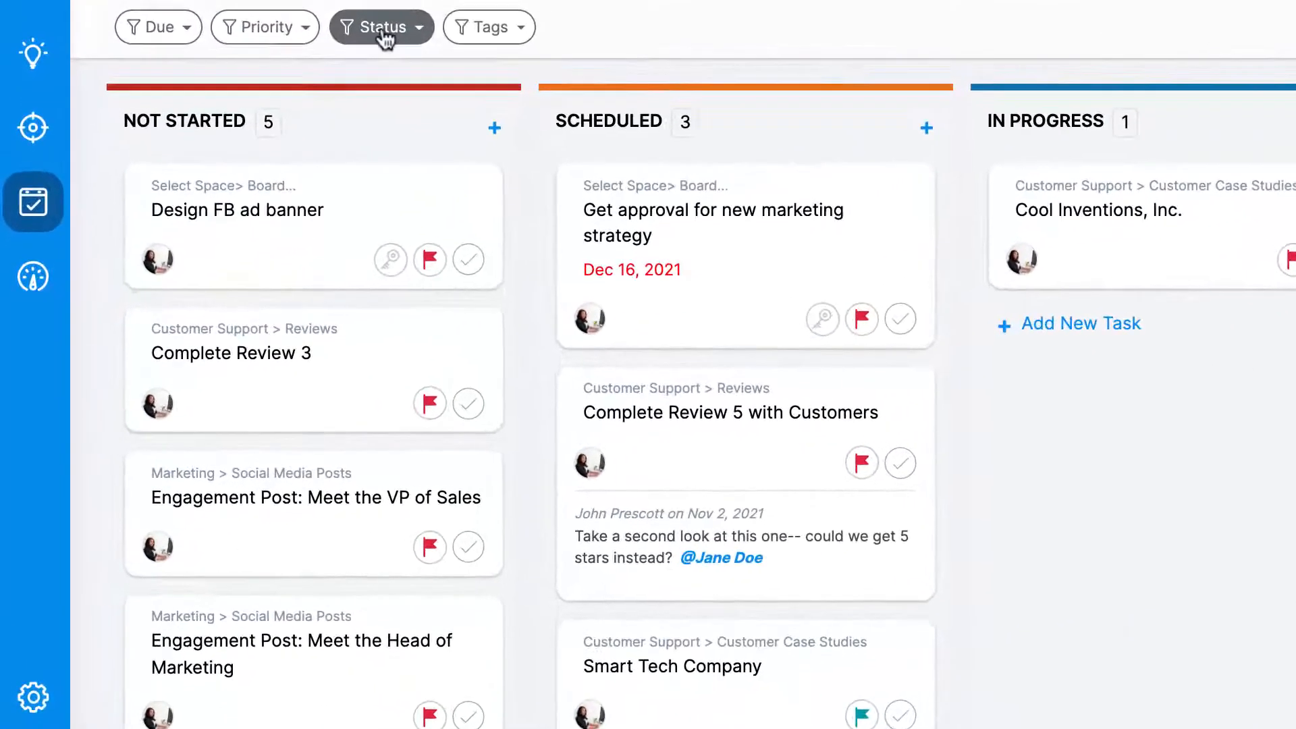
Step: Give Design FB ad banner a 02/01/2022 due date with saved weekly recurrence
click(296, 210)
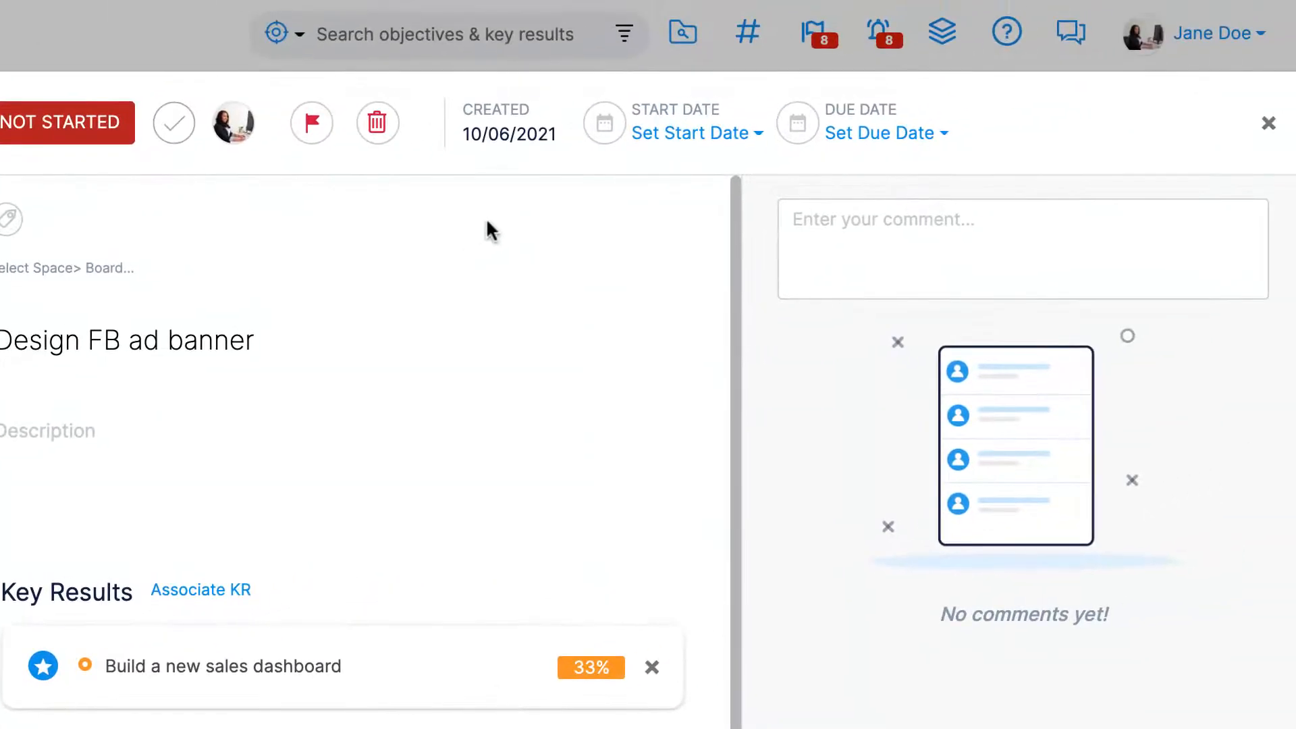
click(875, 137)
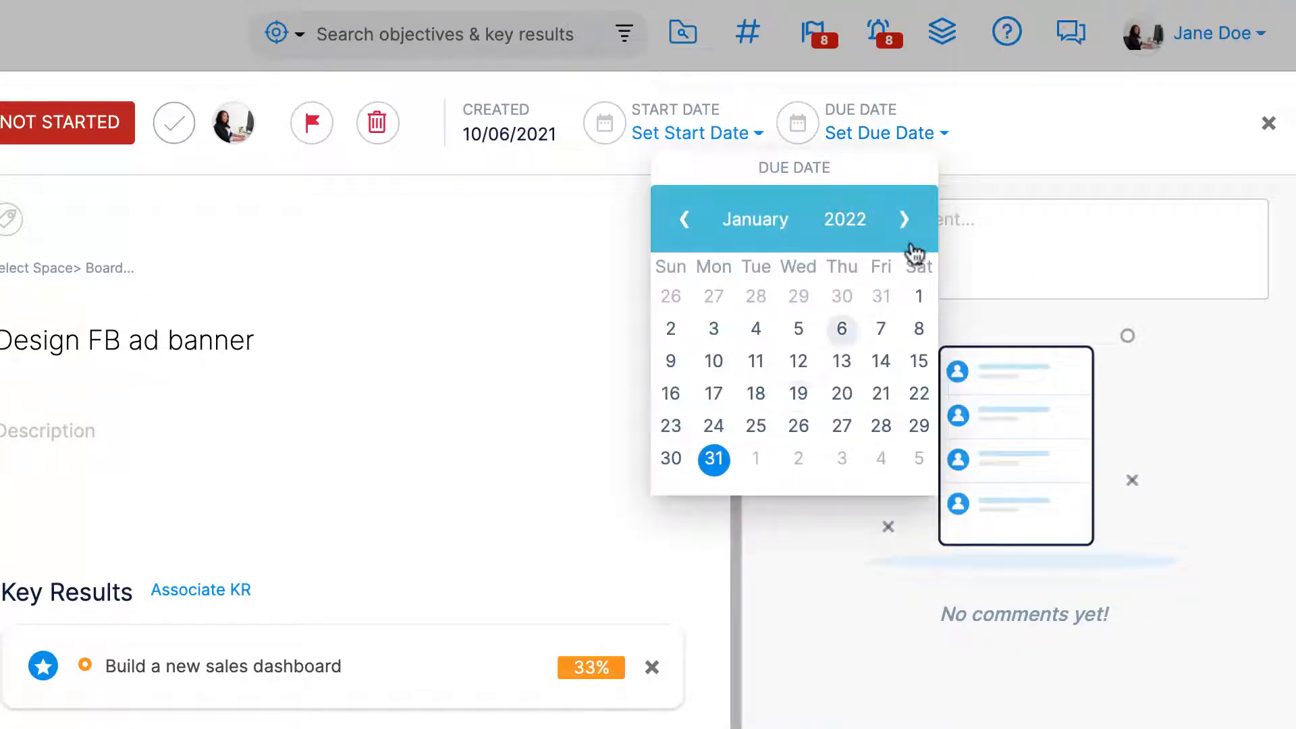
click(904, 219)
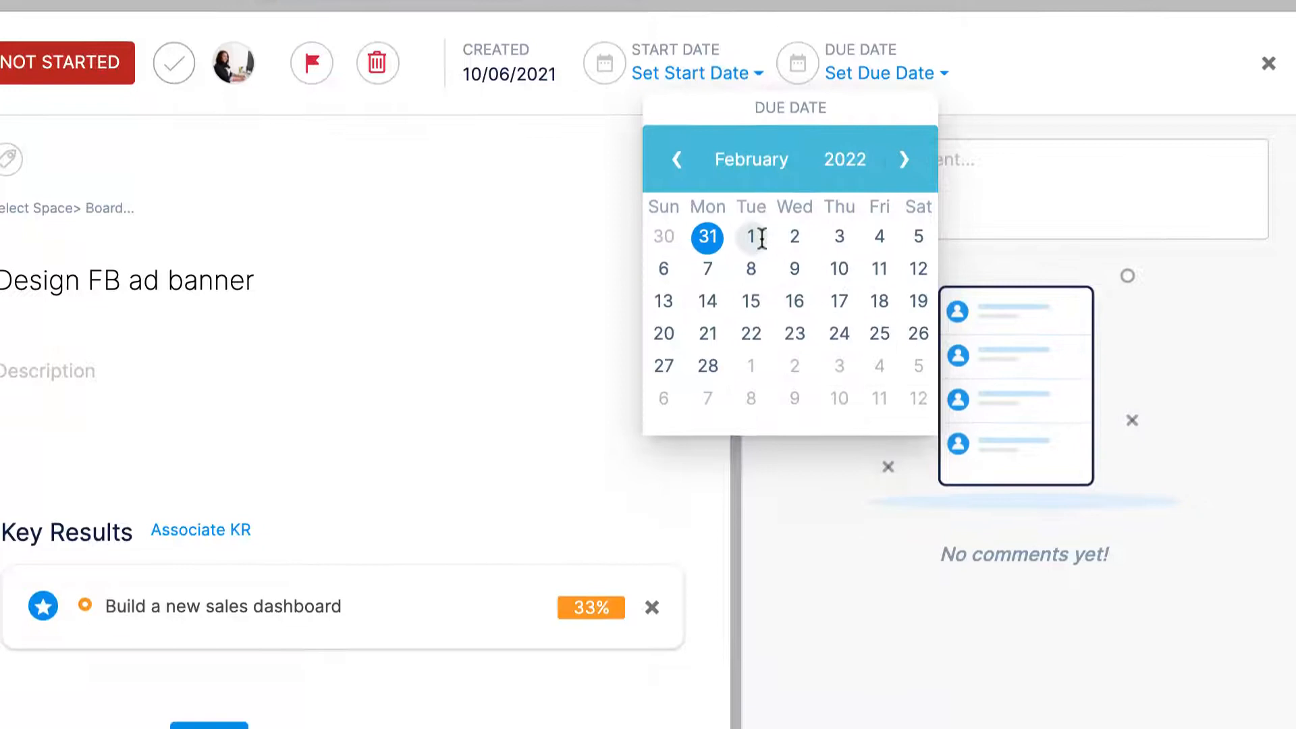
click(750, 236)
click(676, 459)
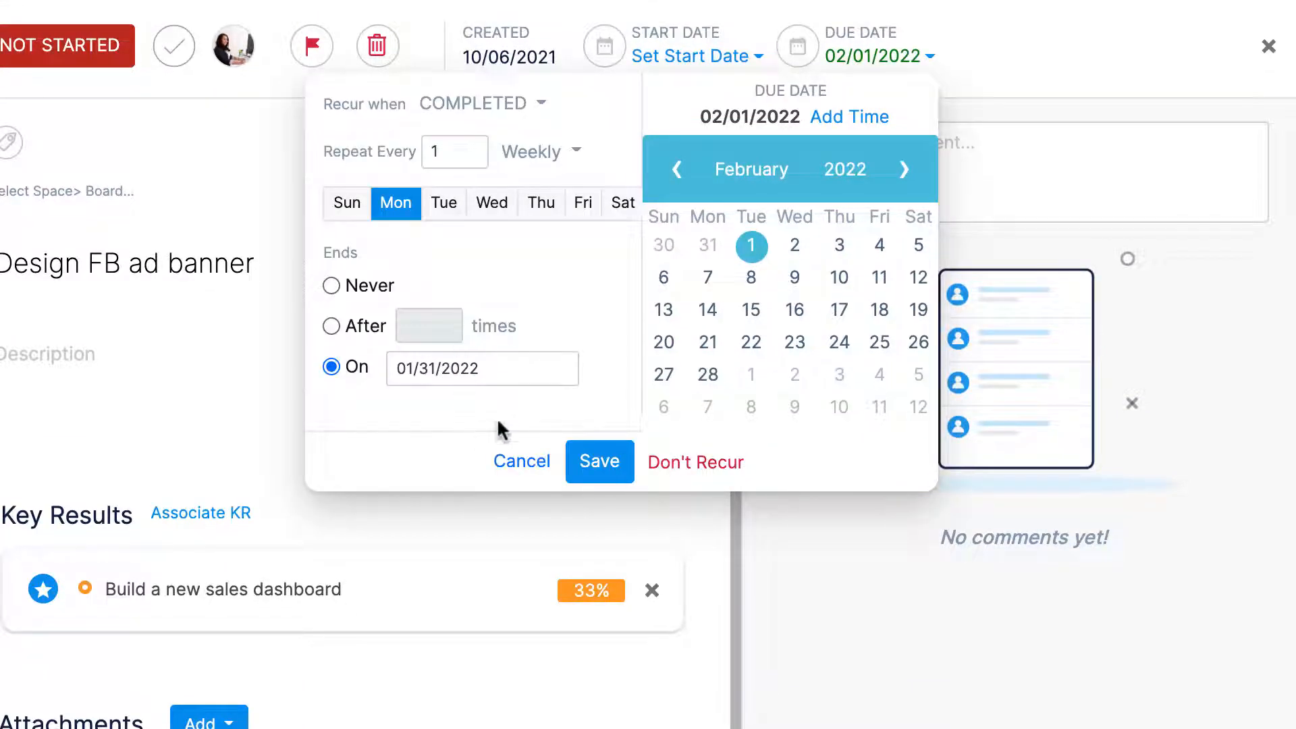
click(599, 461)
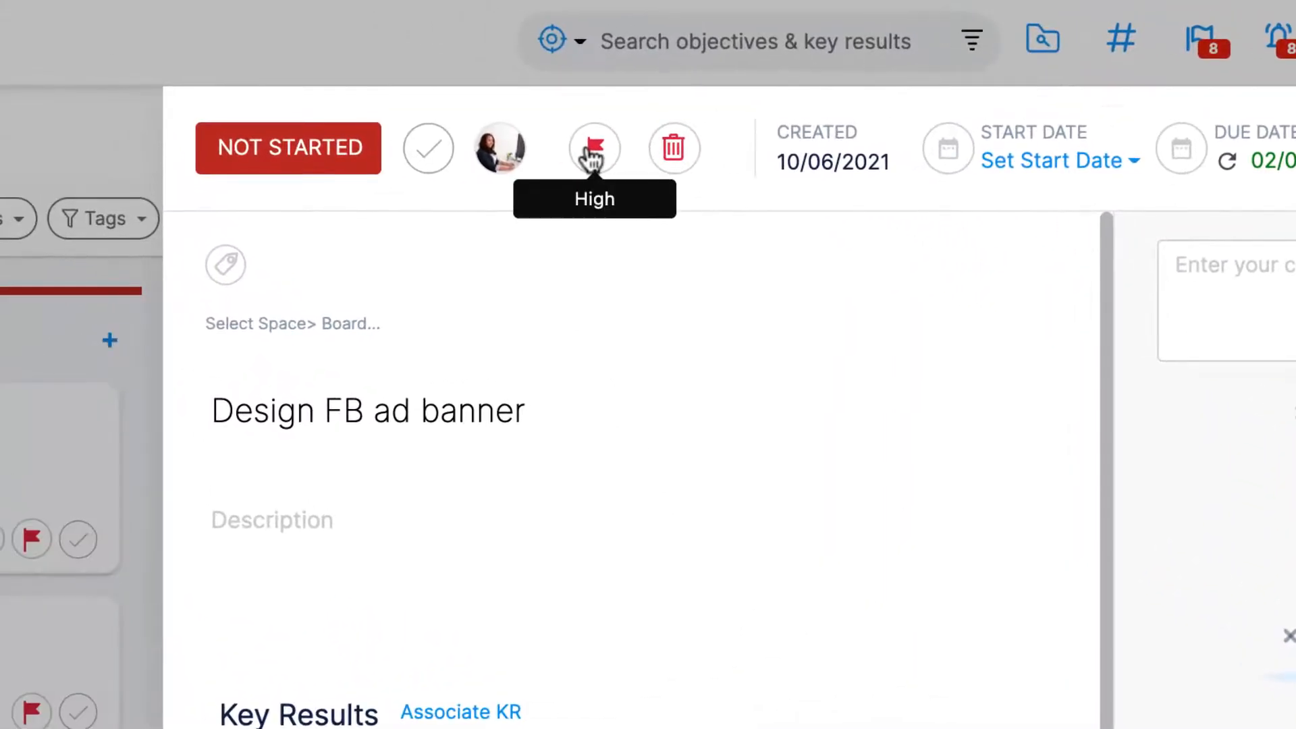
Step: Set Design FB ad banner to HIGH priority and Scheduled status, then close its details
click(590, 151)
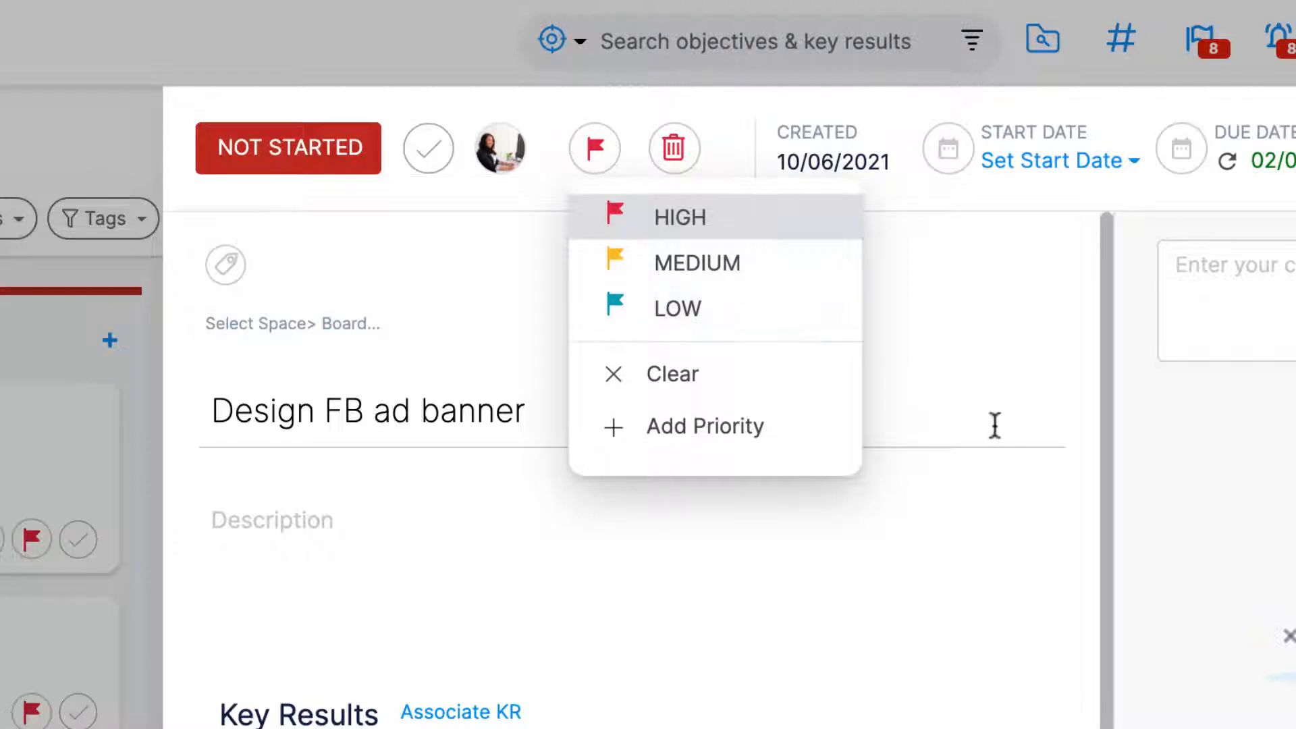
click(1016, 510)
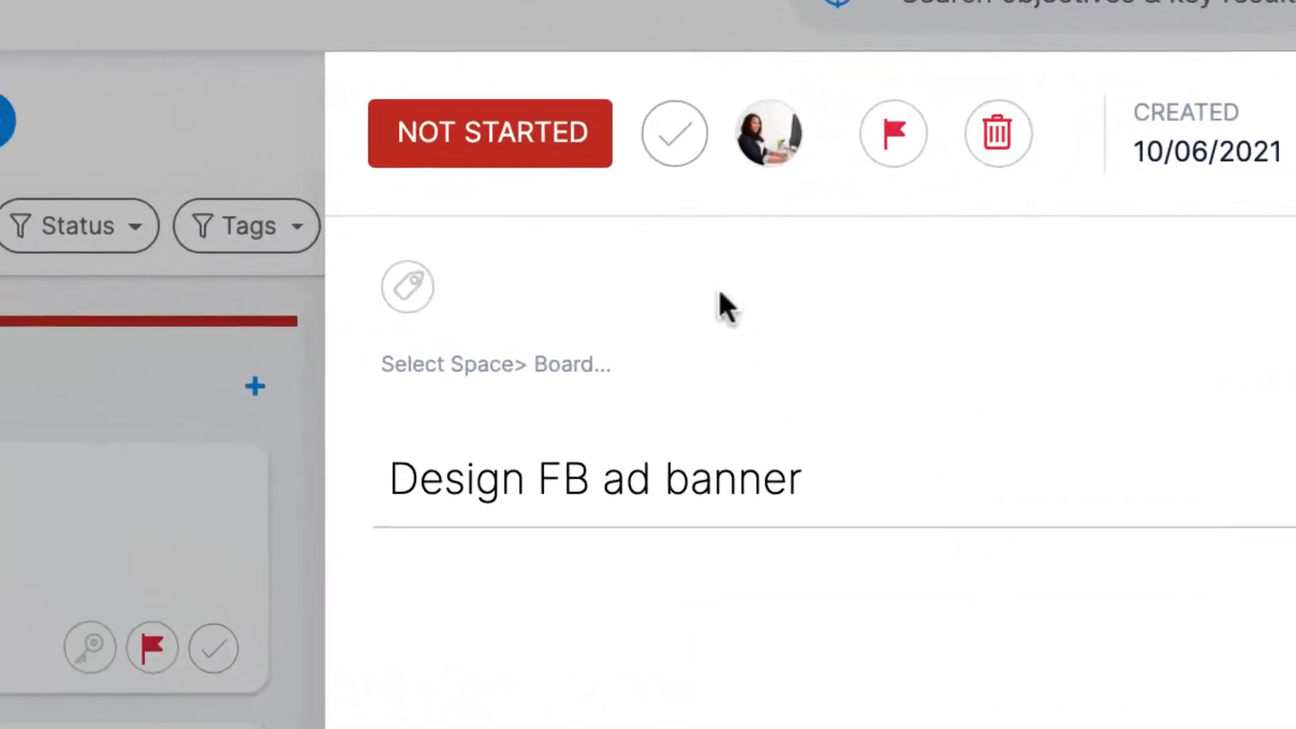
click(540, 148)
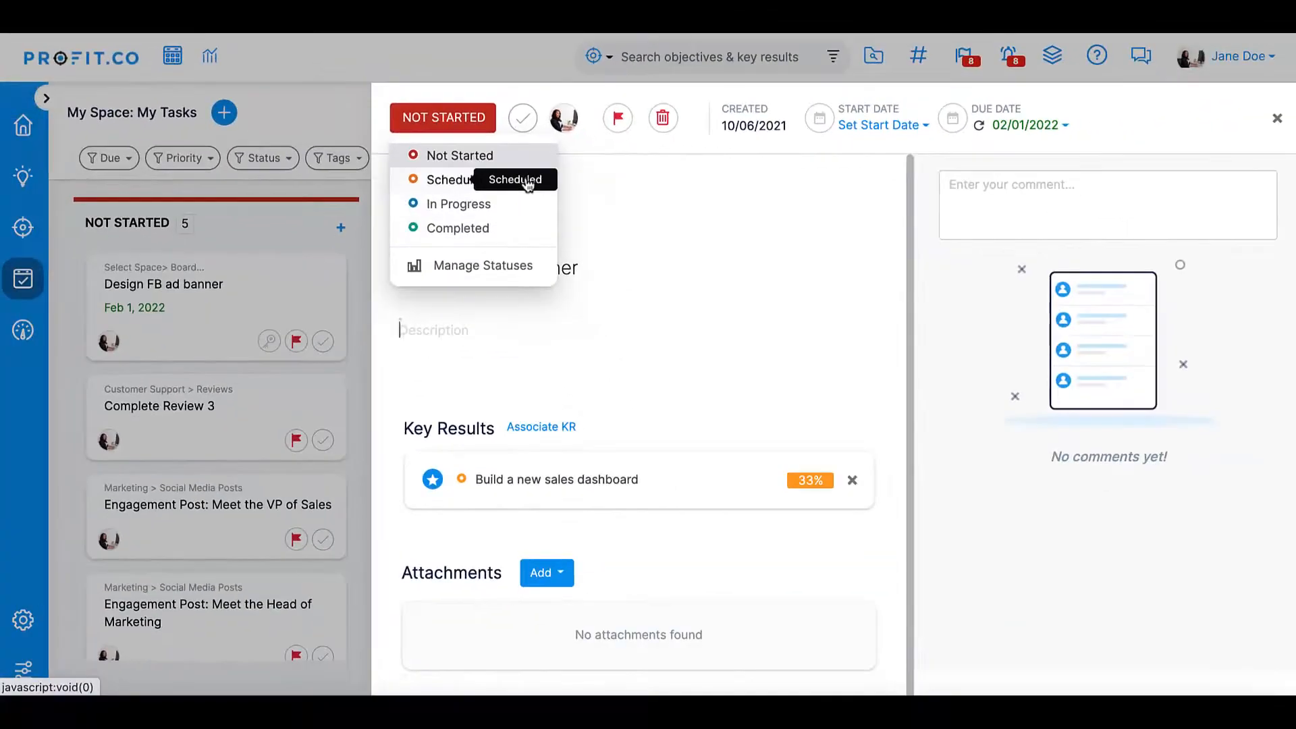
click(527, 183)
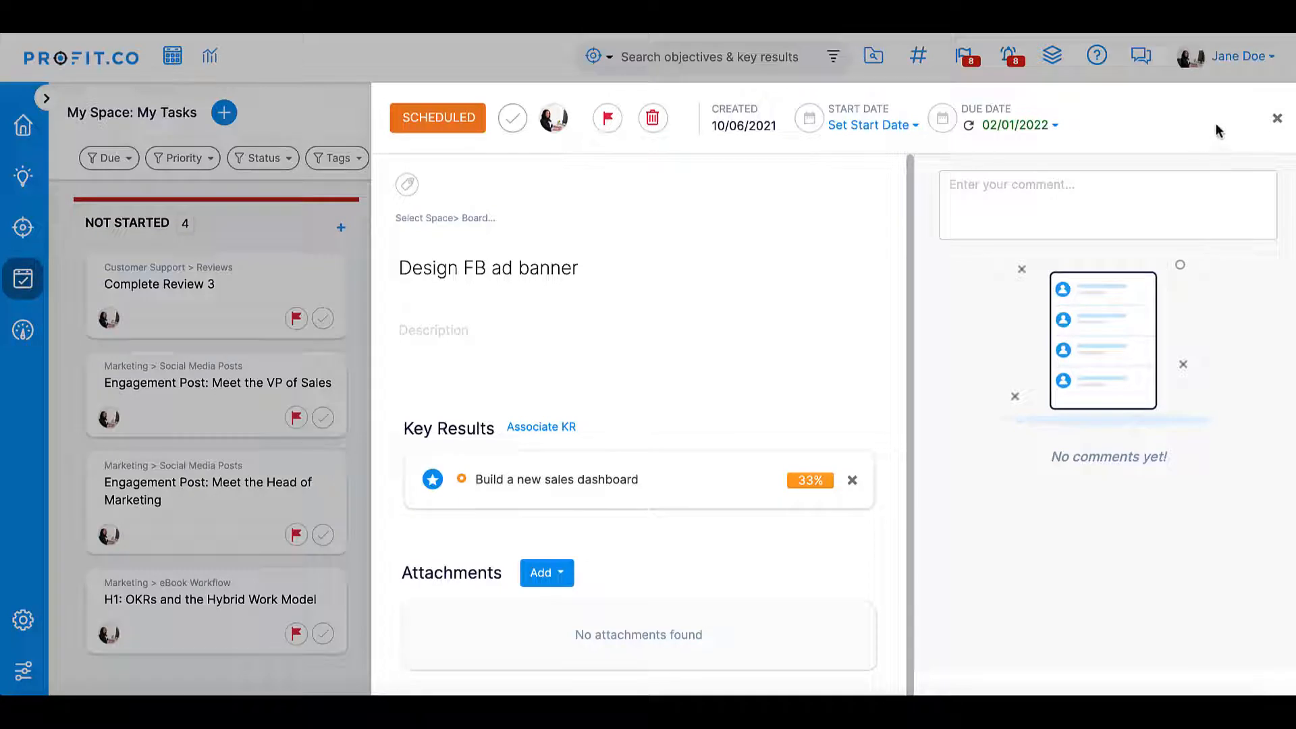
click(1278, 122)
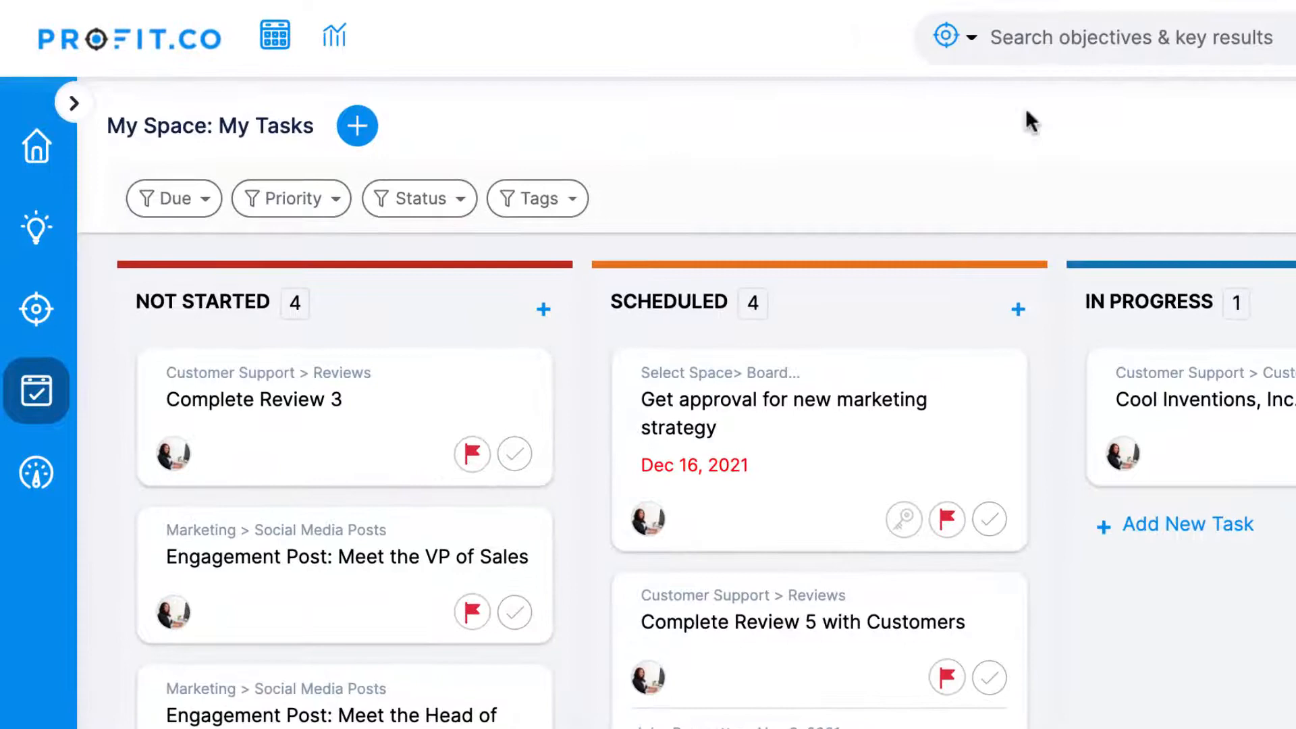
Step: Filter the My Tasks board to show only High priority tasks
click(333, 203)
click(272, 260)
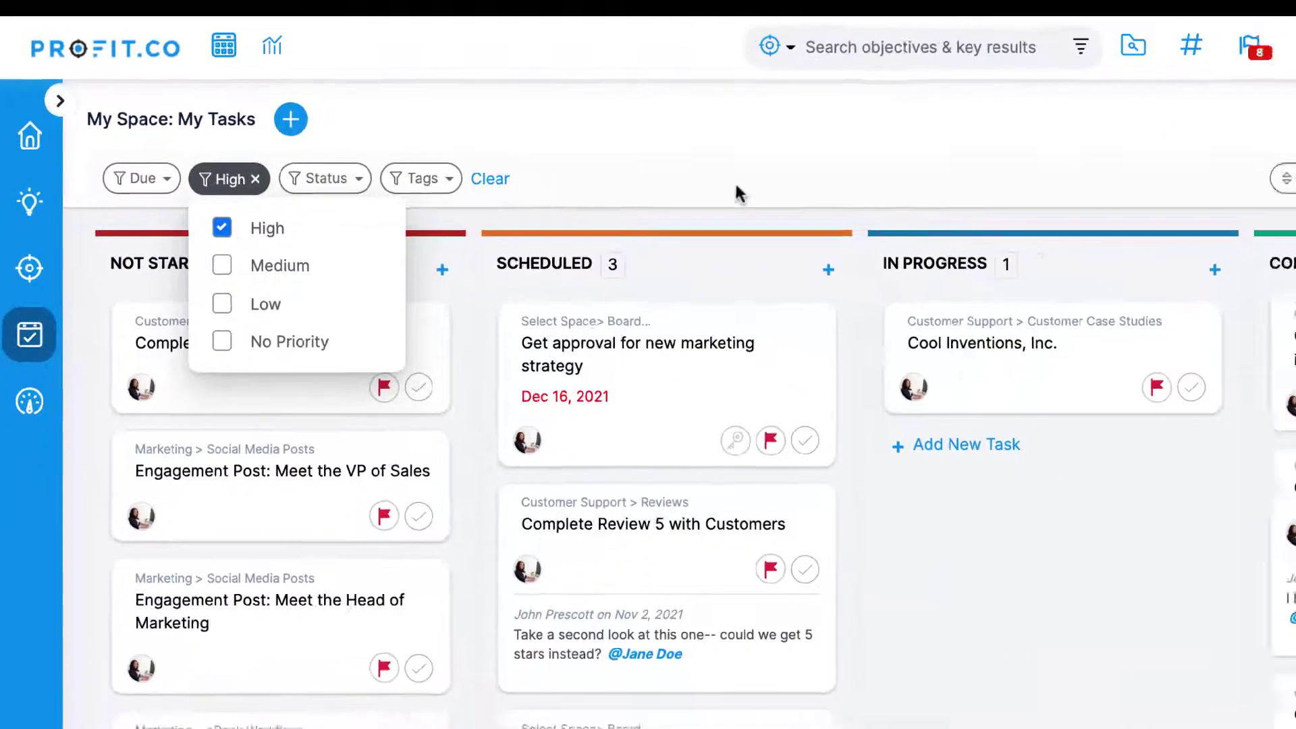
click(567, 163)
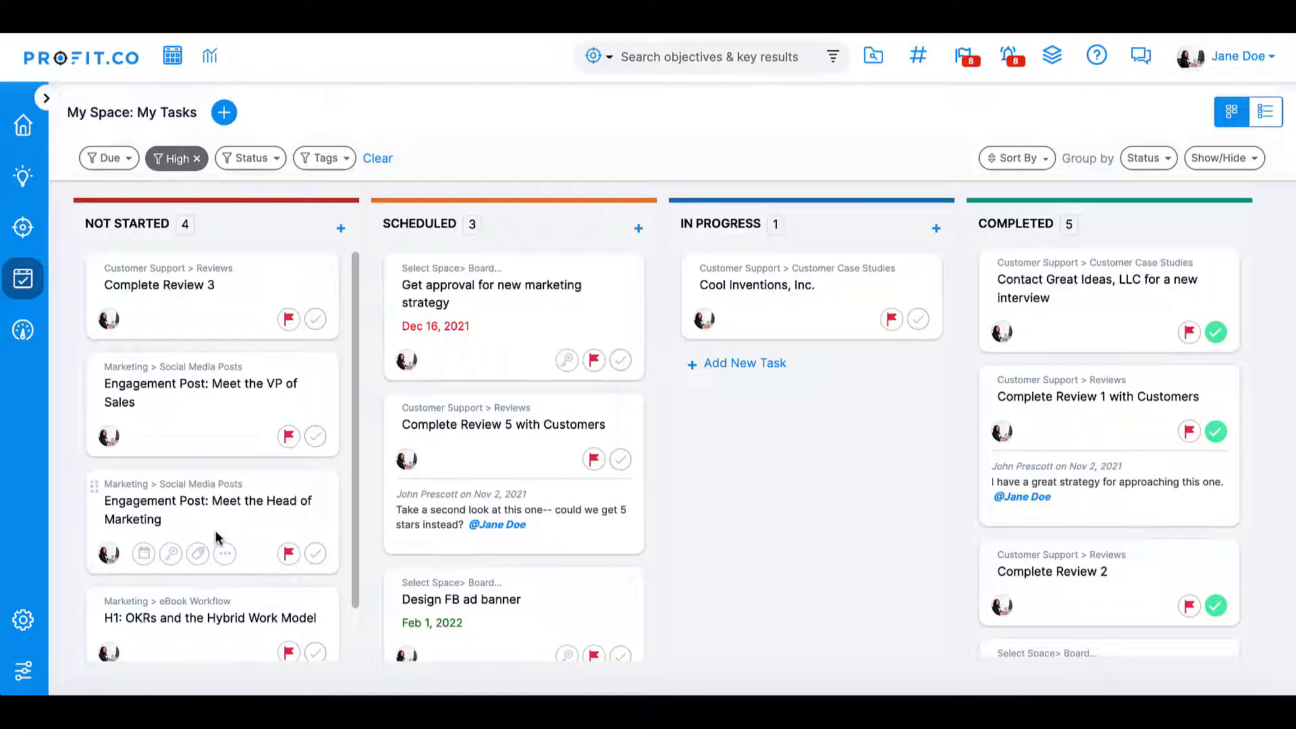
click(175, 514)
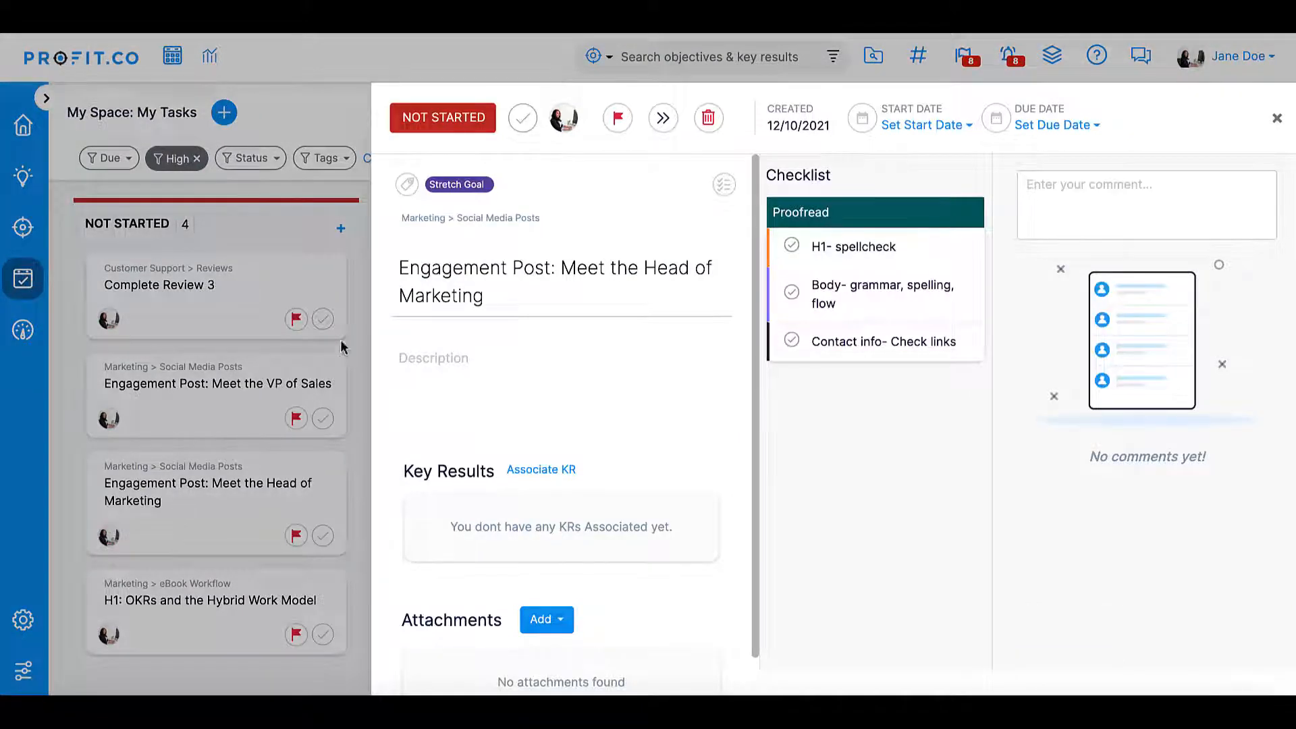
click(563, 119)
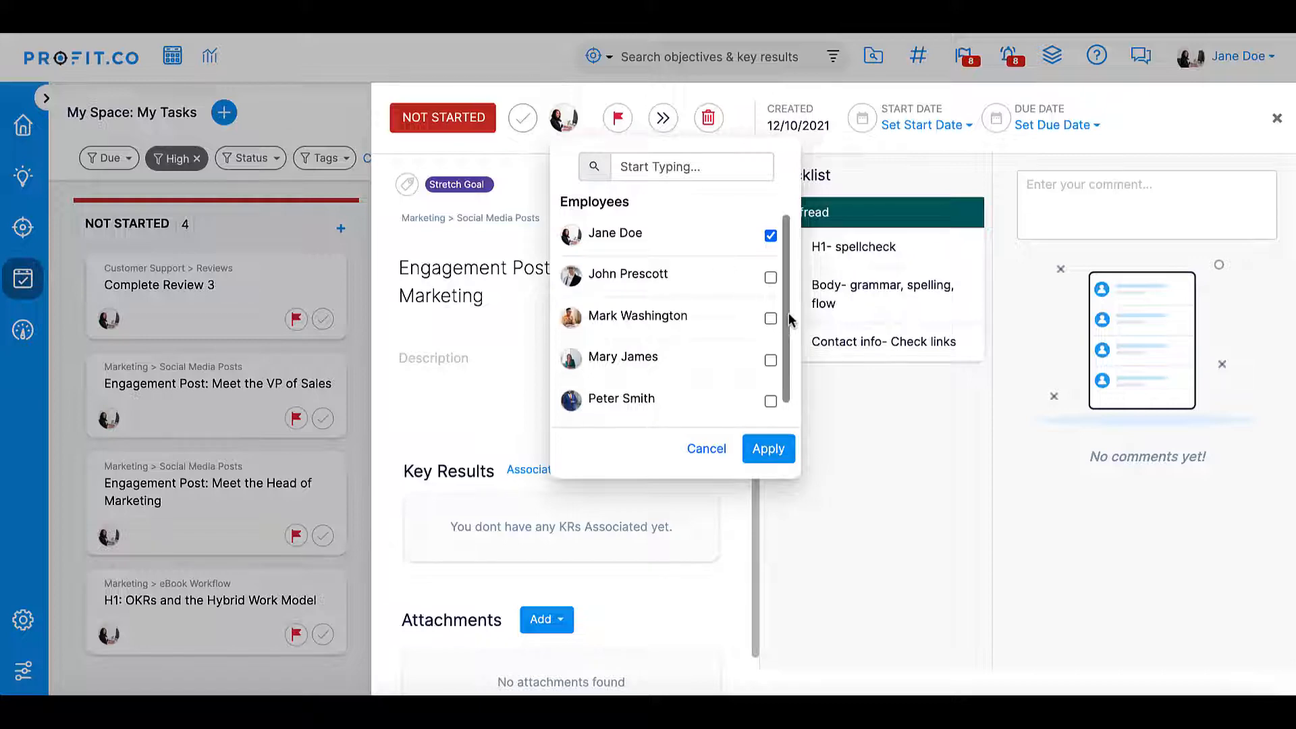
scroll(788, 336, down, 1)
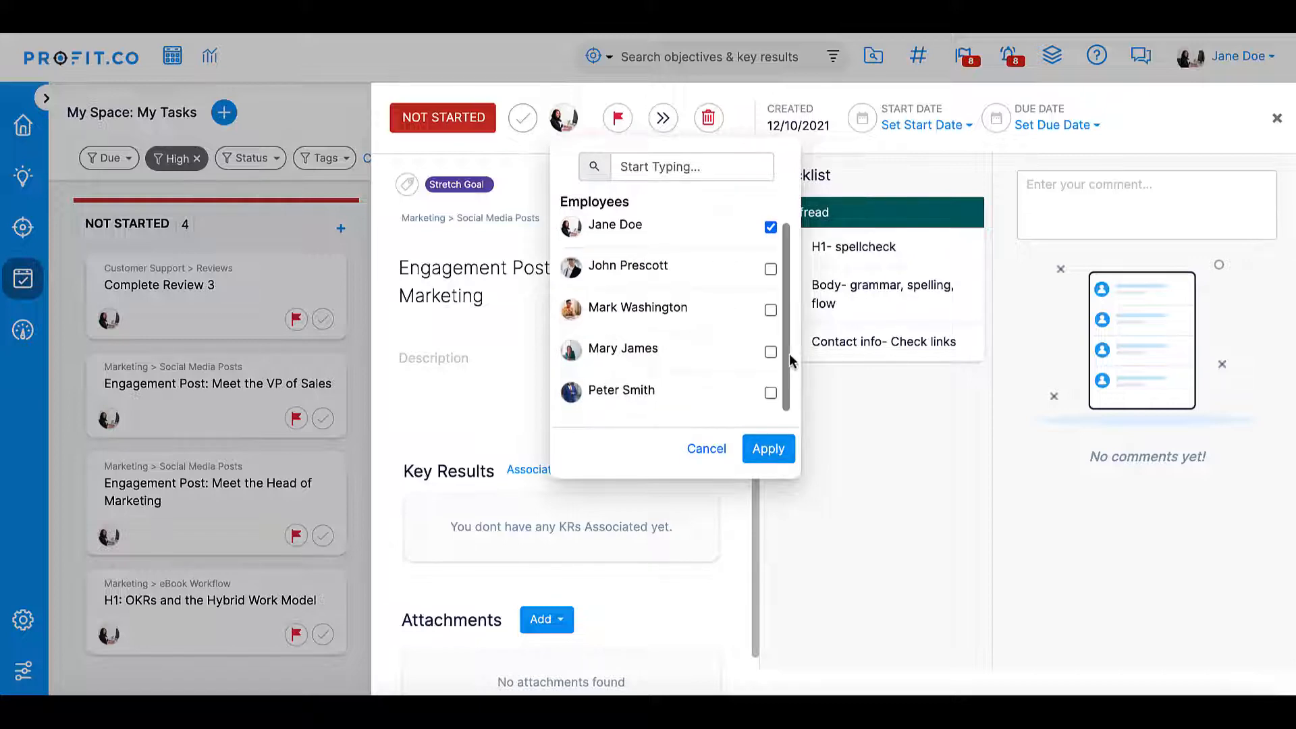
click(771, 394)
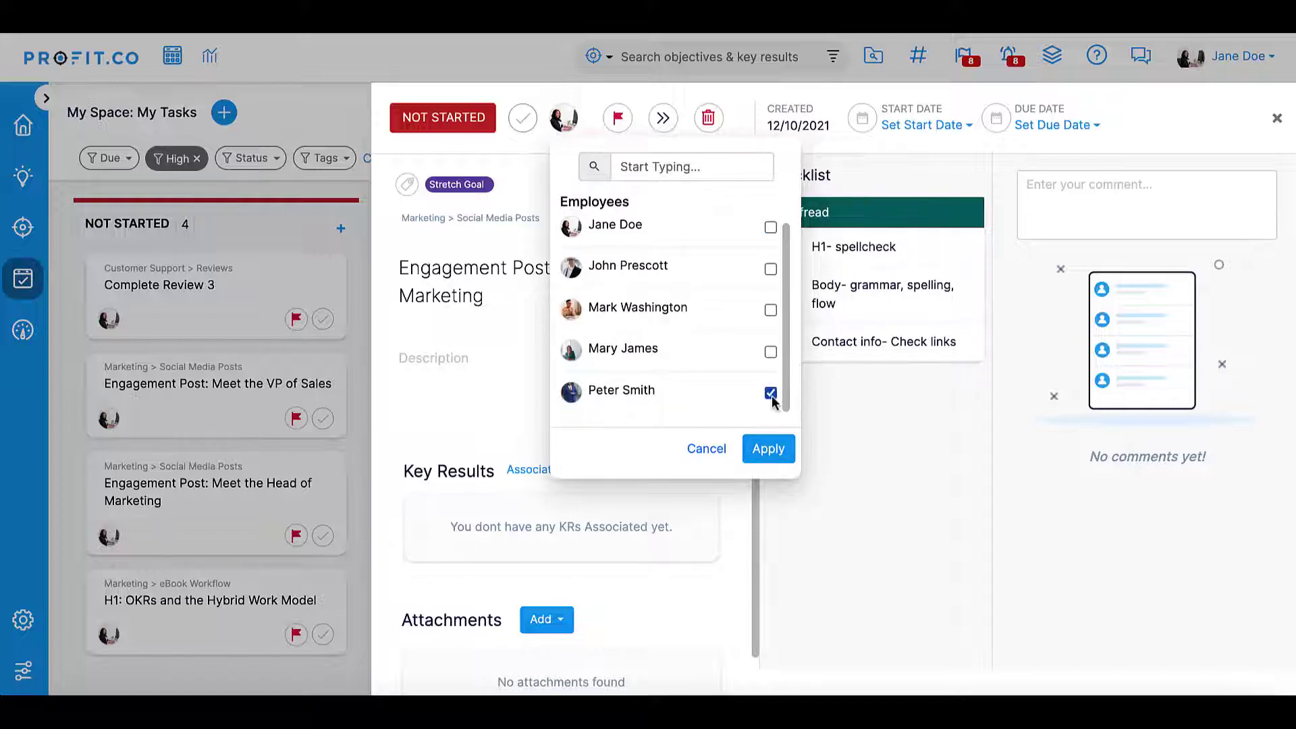
click(767, 449)
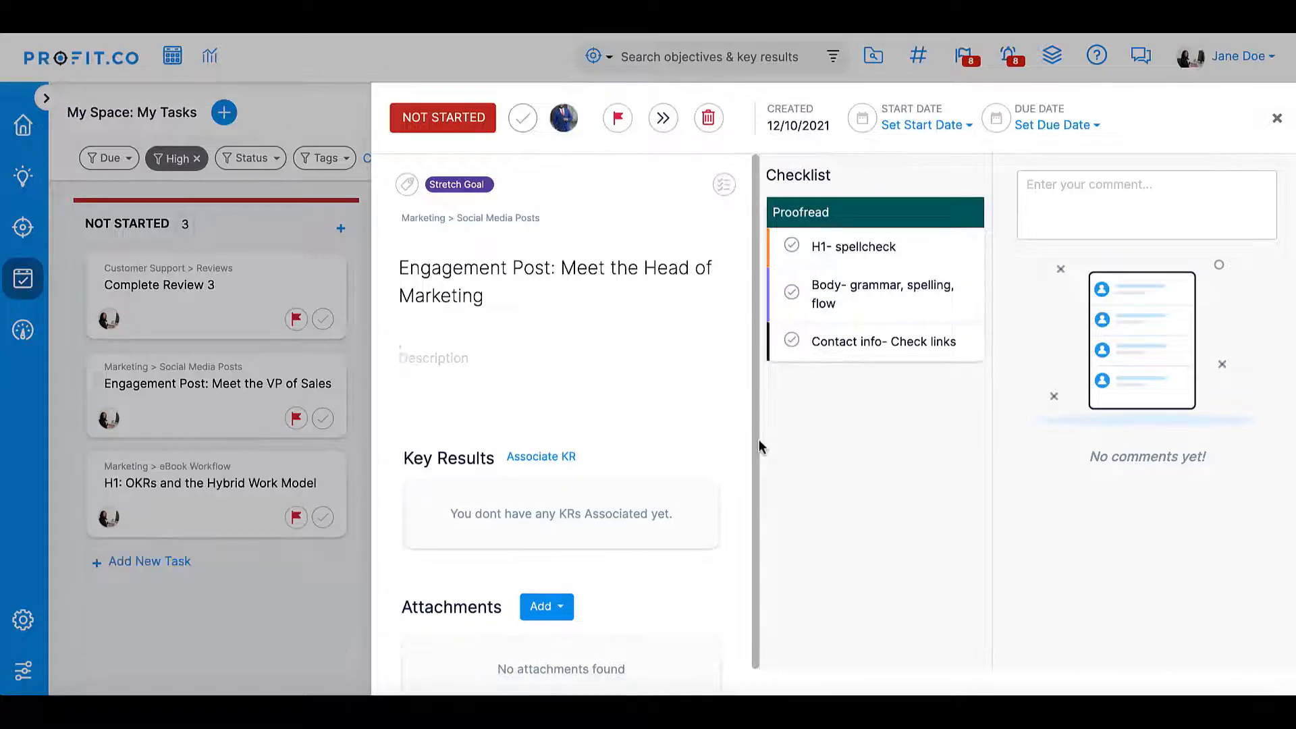
click(1279, 121)
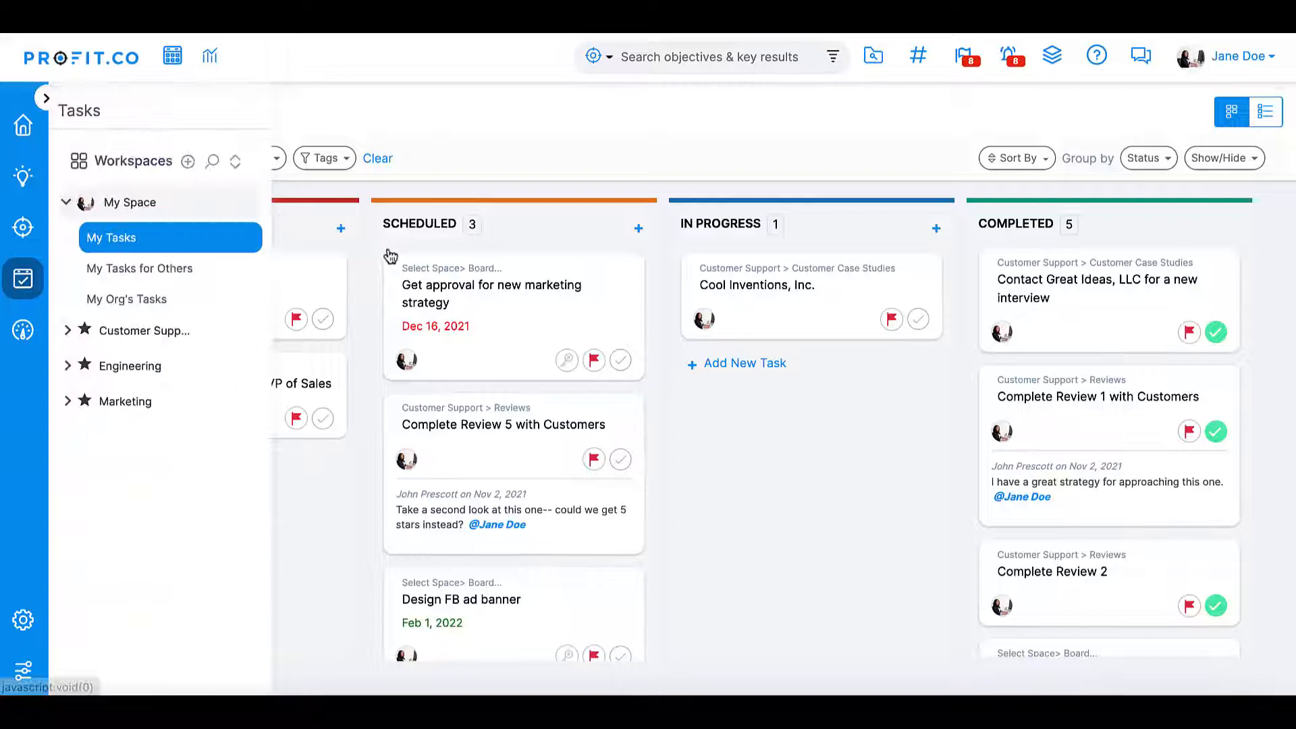
Step: Show the My Tasks for Others board
click(169, 275)
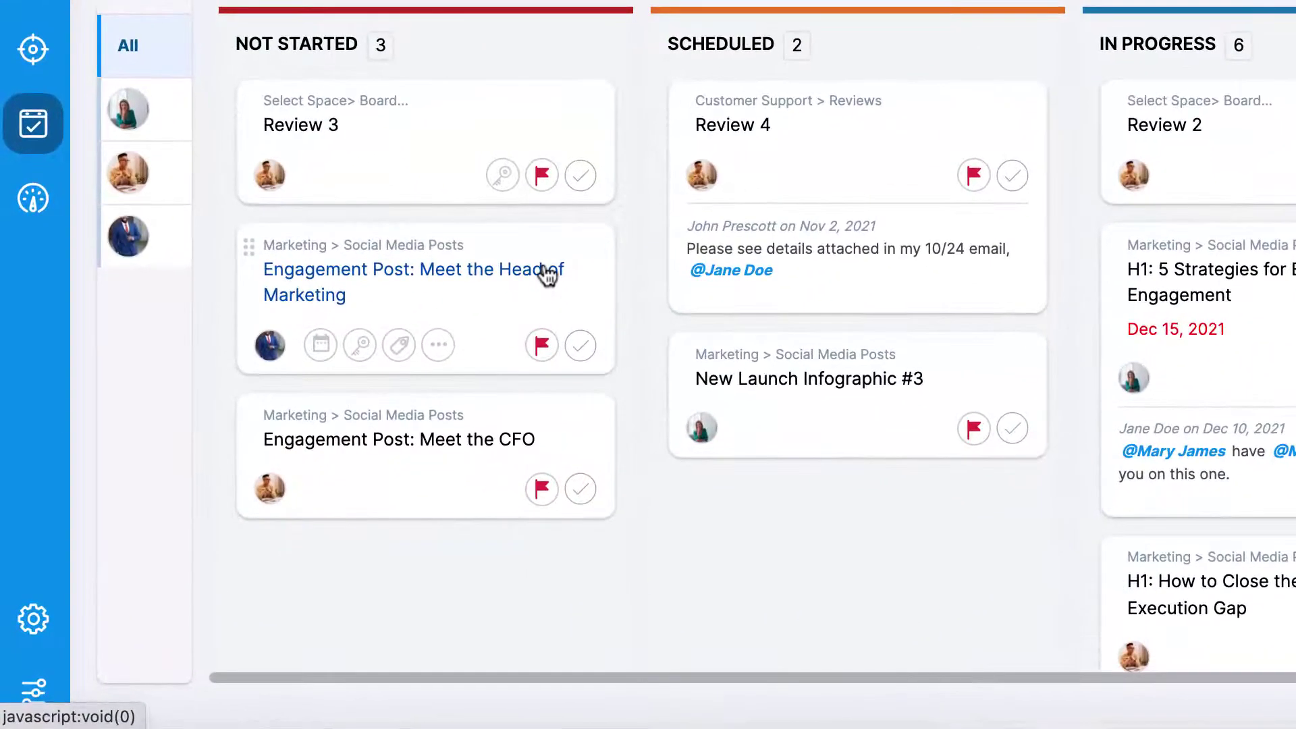
Step: Describe the Head of Marketing engagement post as exploring the full range of the position
click(540, 271)
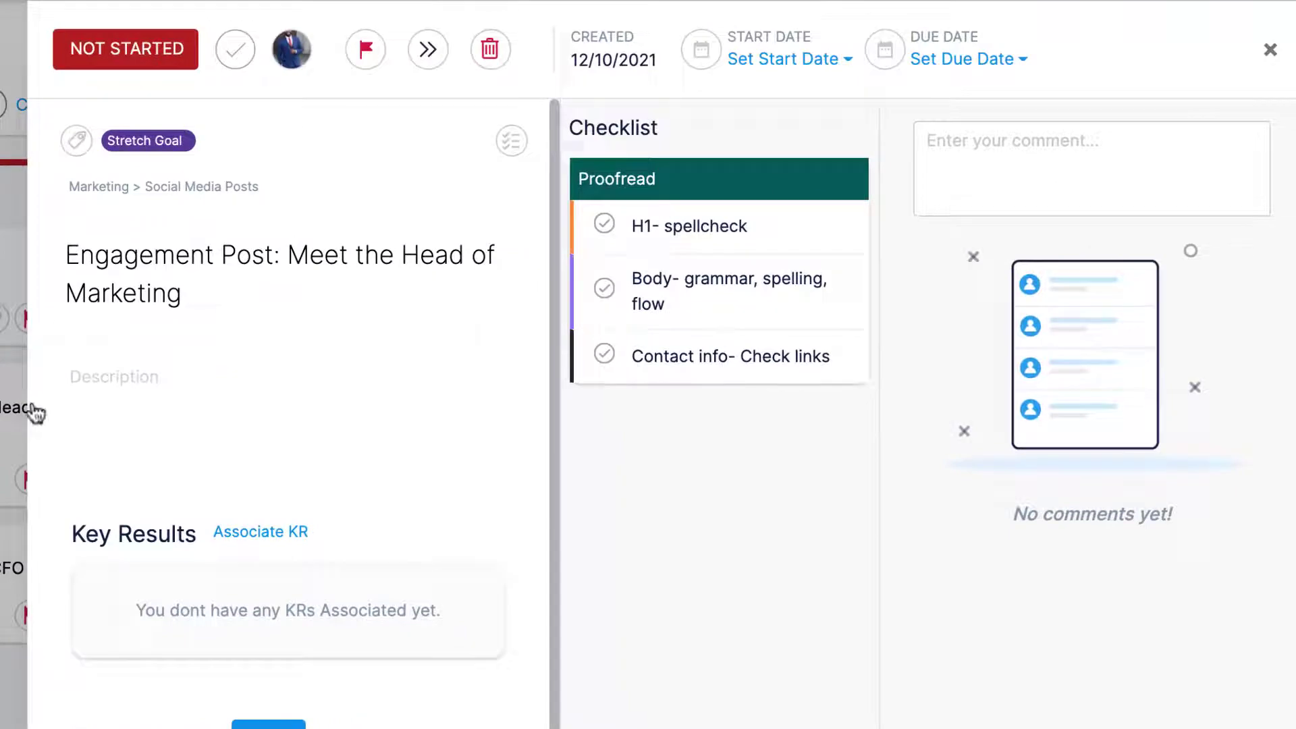
click(201, 409)
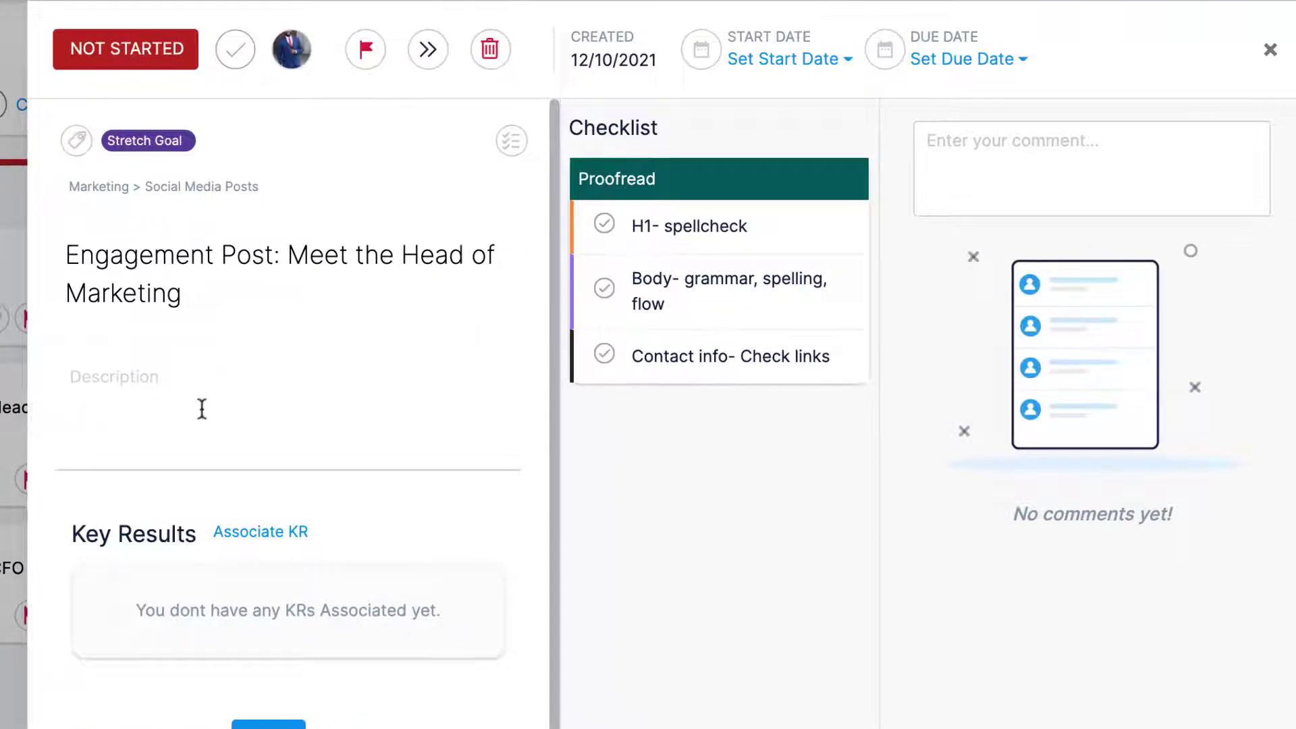
click(252, 410)
text(Meet with Mary to explore the full range of this pos)
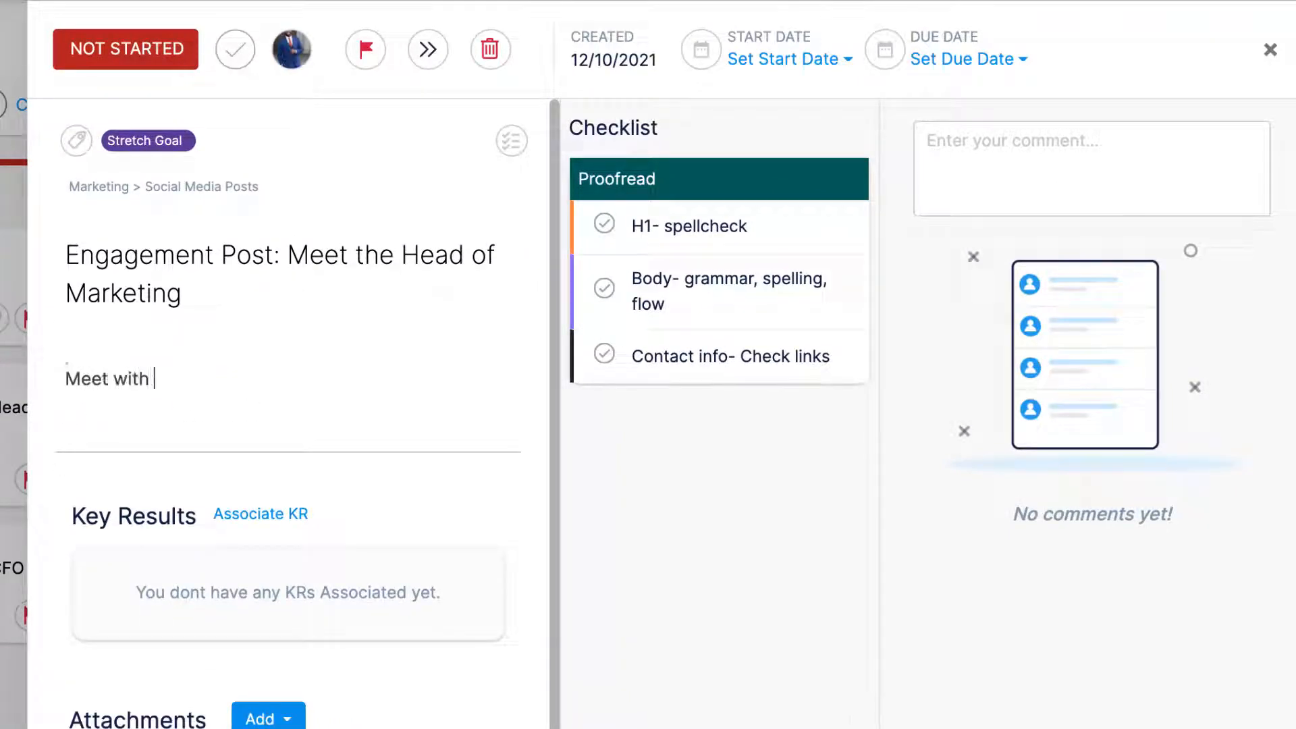
text(ition)
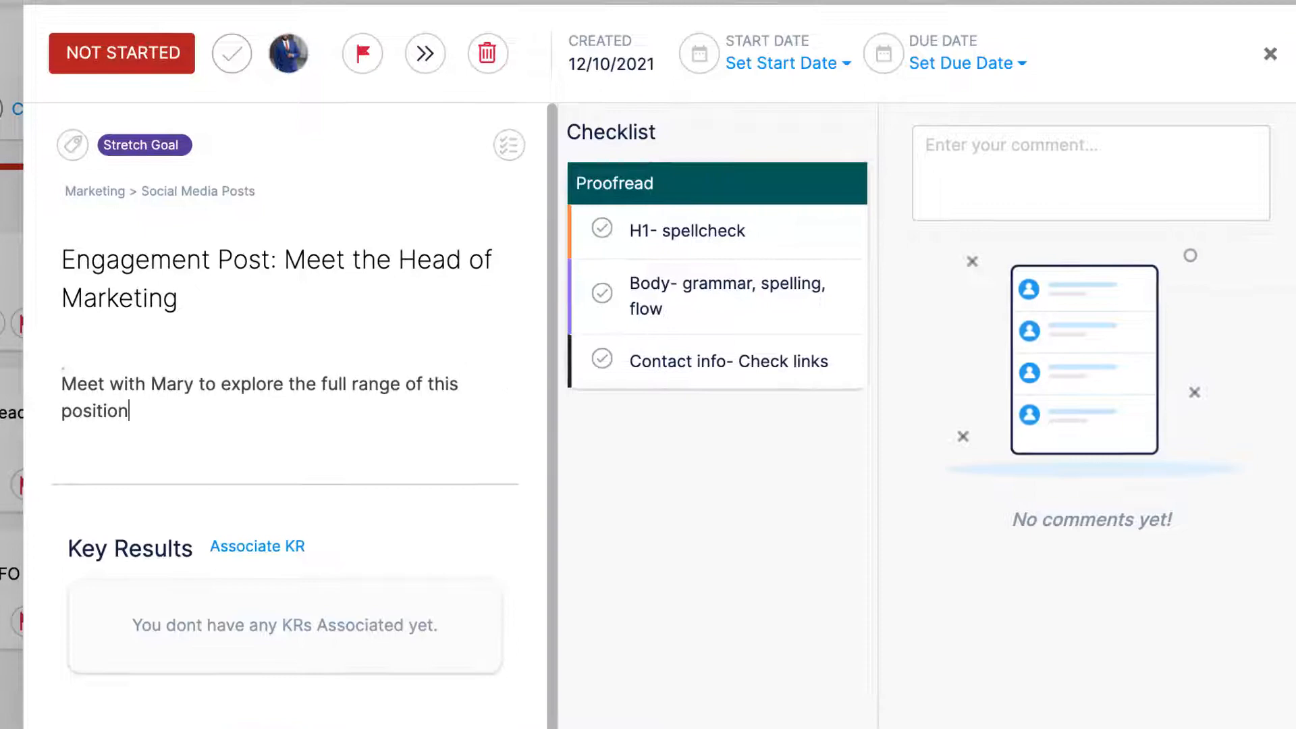
Step: Draft a task comment that mentions a colleague via @ suggestions
click(1092, 167)
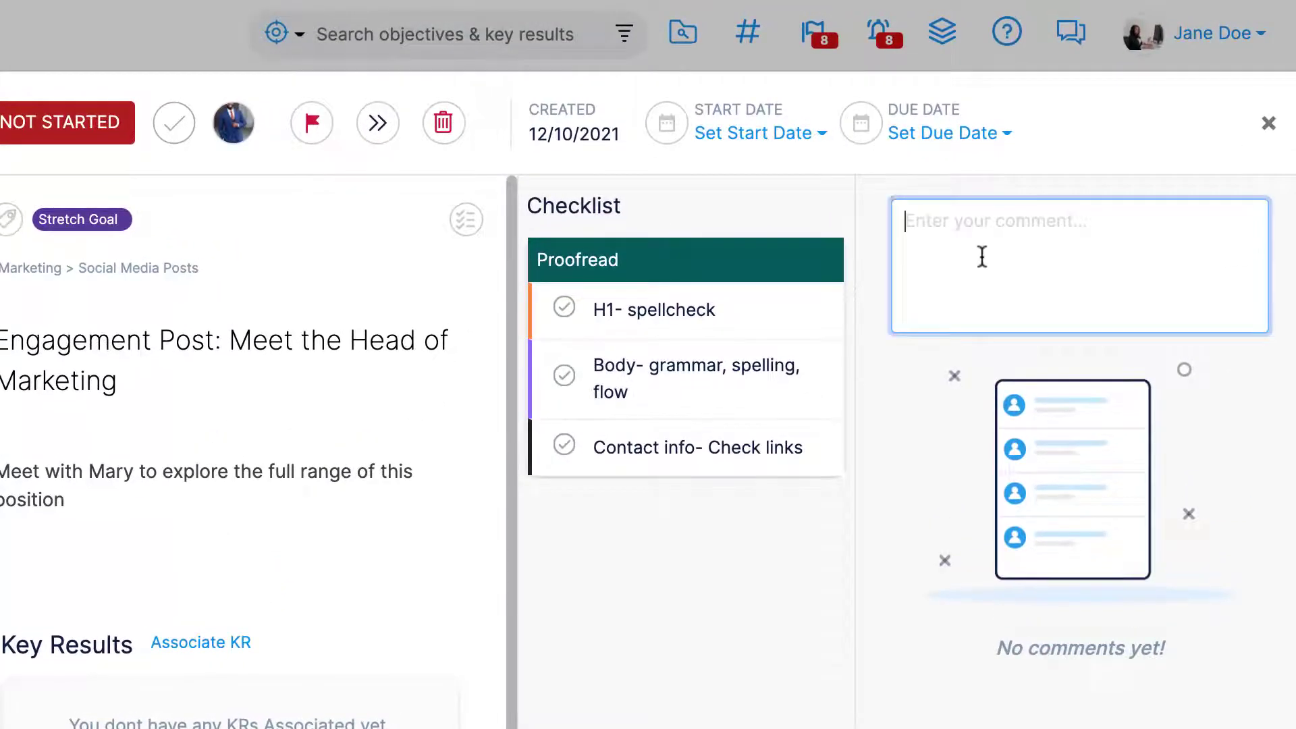
text(@Mar)
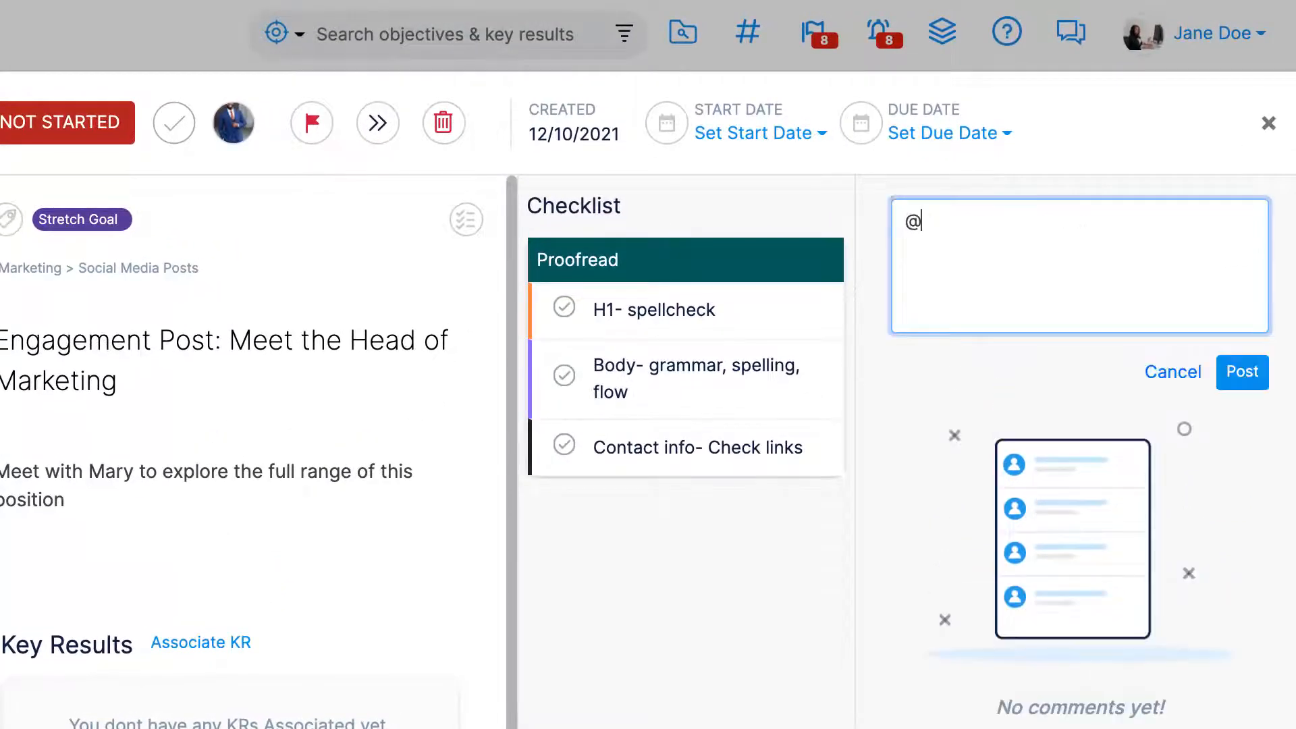
key(Down)
key(Return)
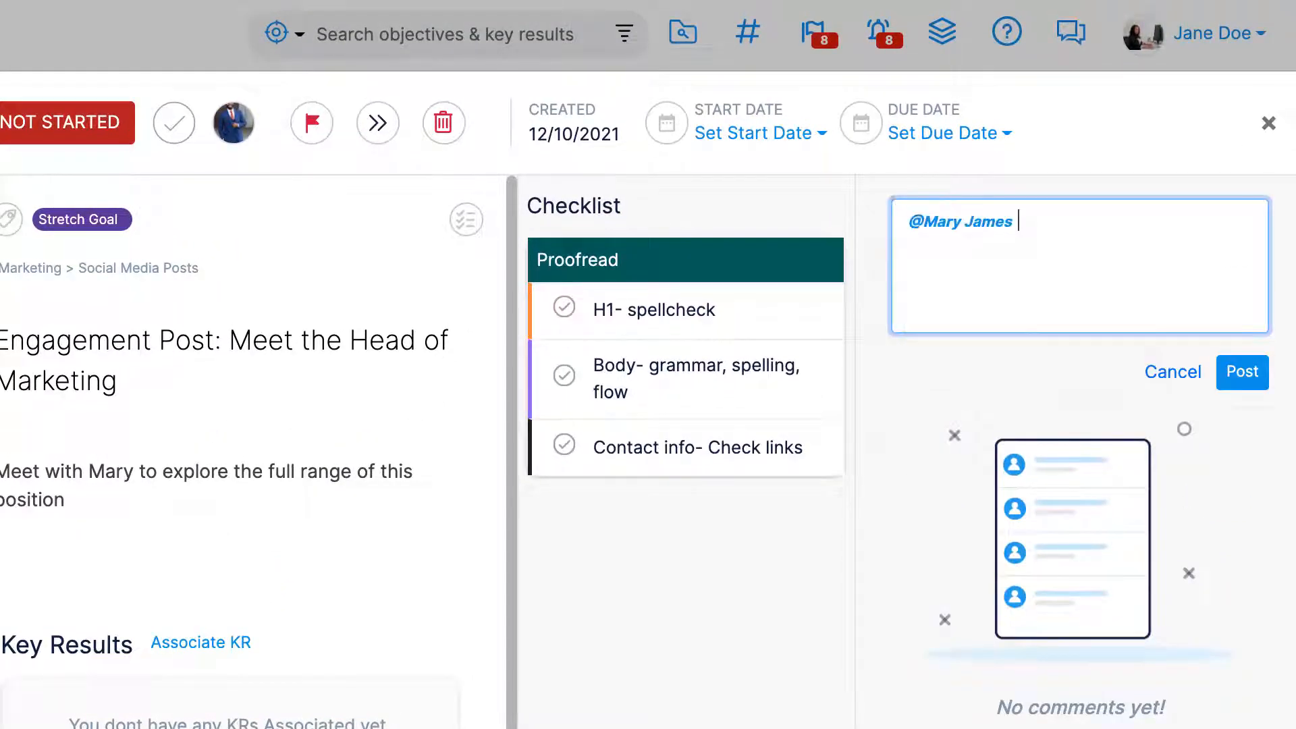
text(passing off this tas)
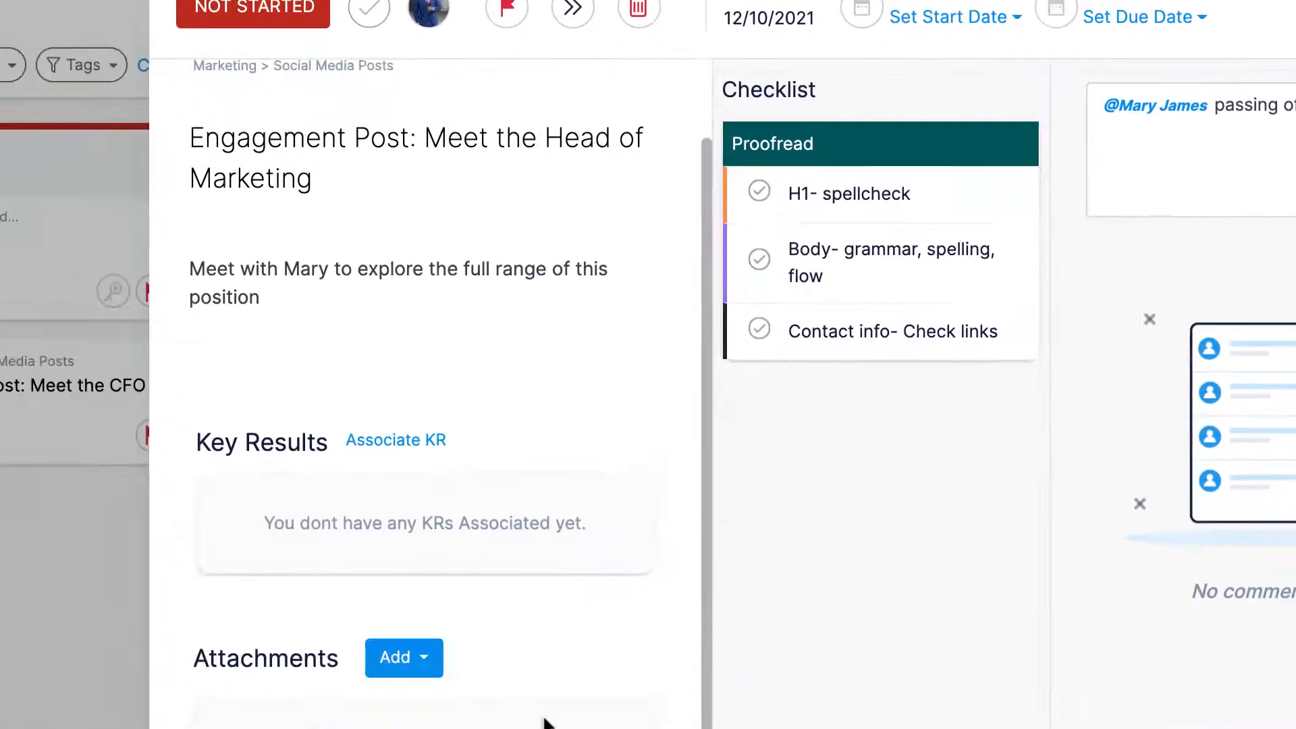
click(602, 544)
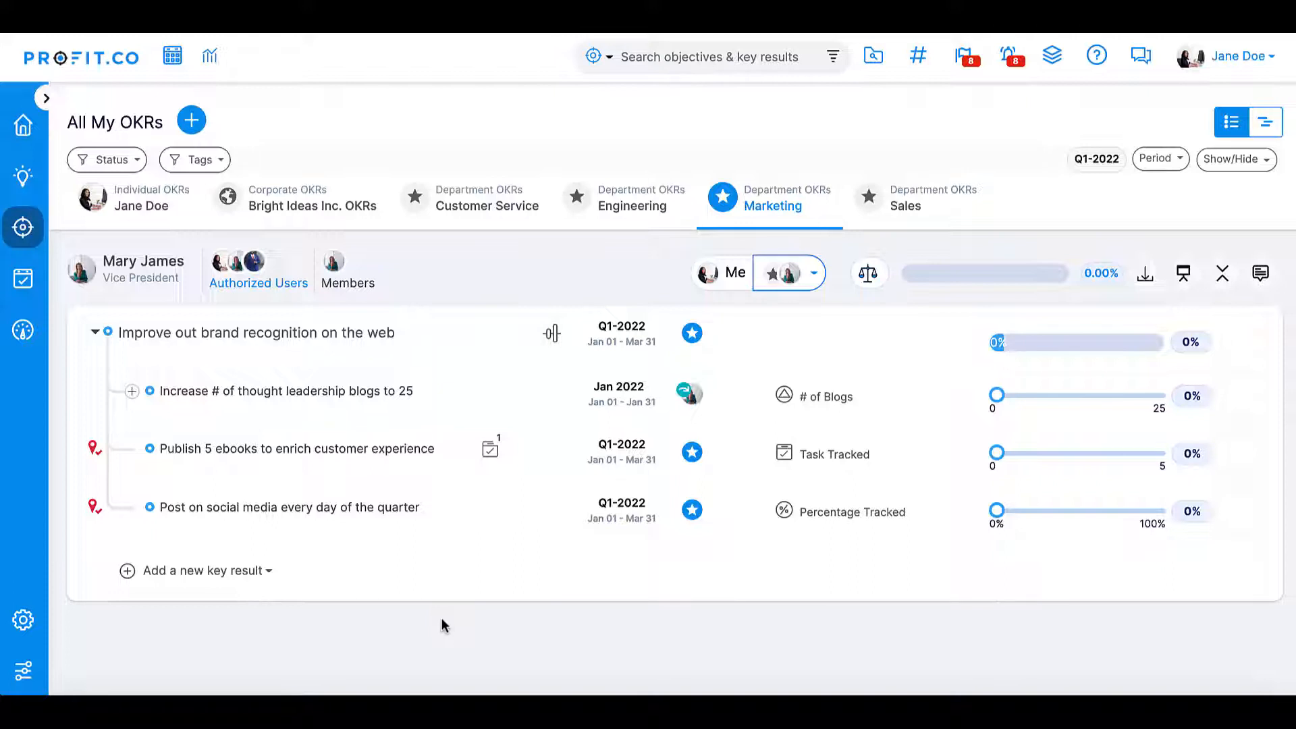
mouse_move(446, 527)
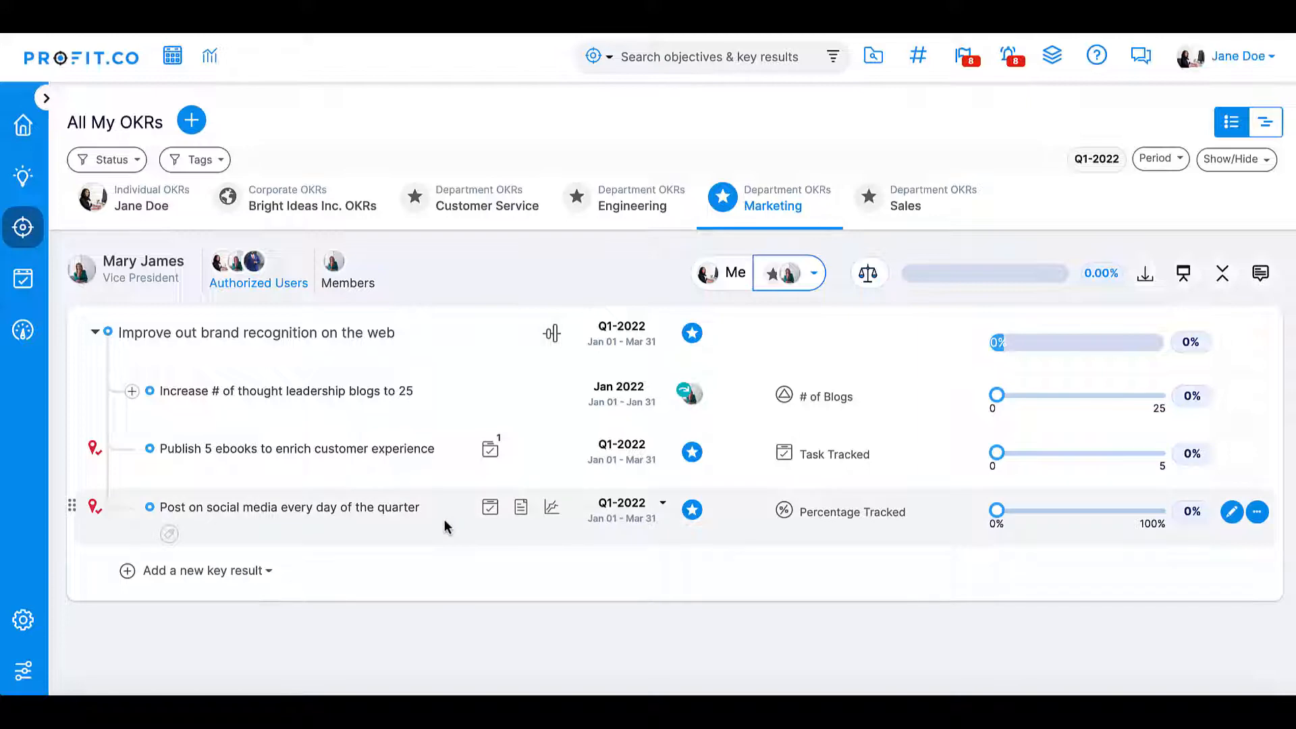
Step: Open the Social Media Posts board in the Marketing workspace
click(491, 511)
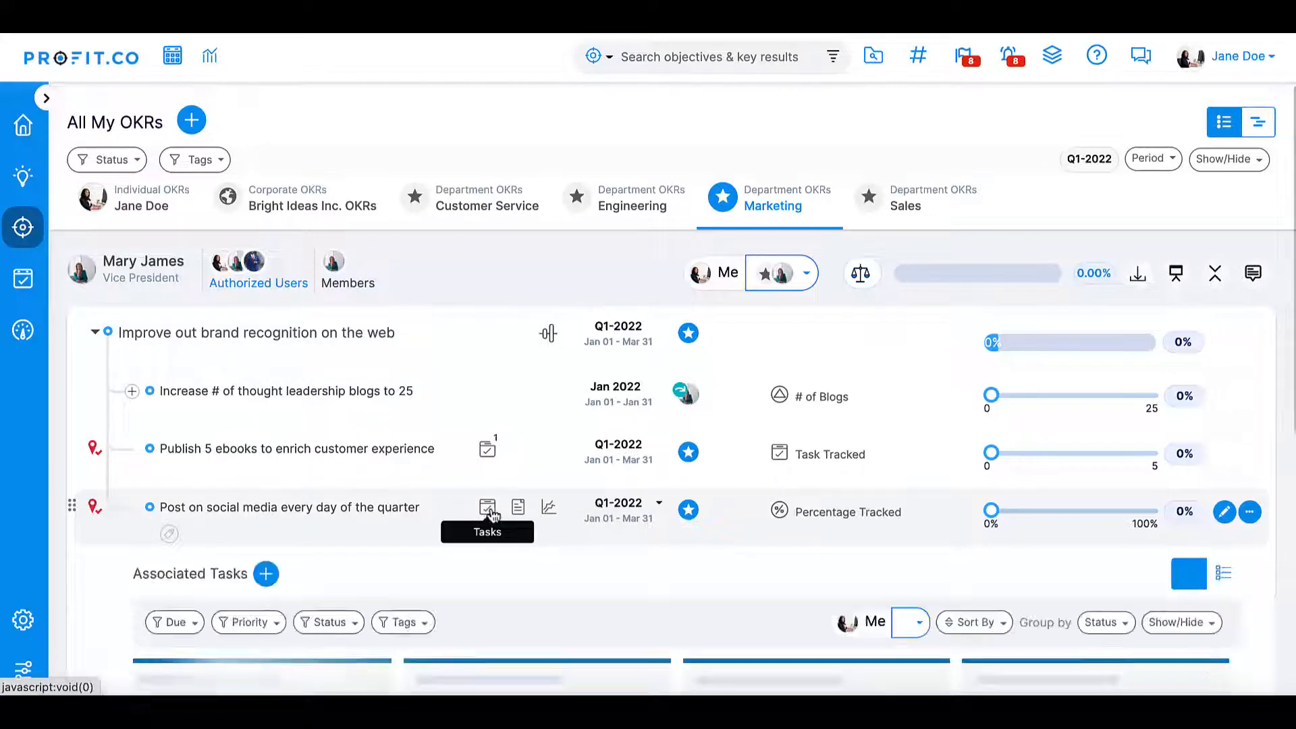
scroll(490, 515, down, 1)
scroll(492, 515, down, 2)
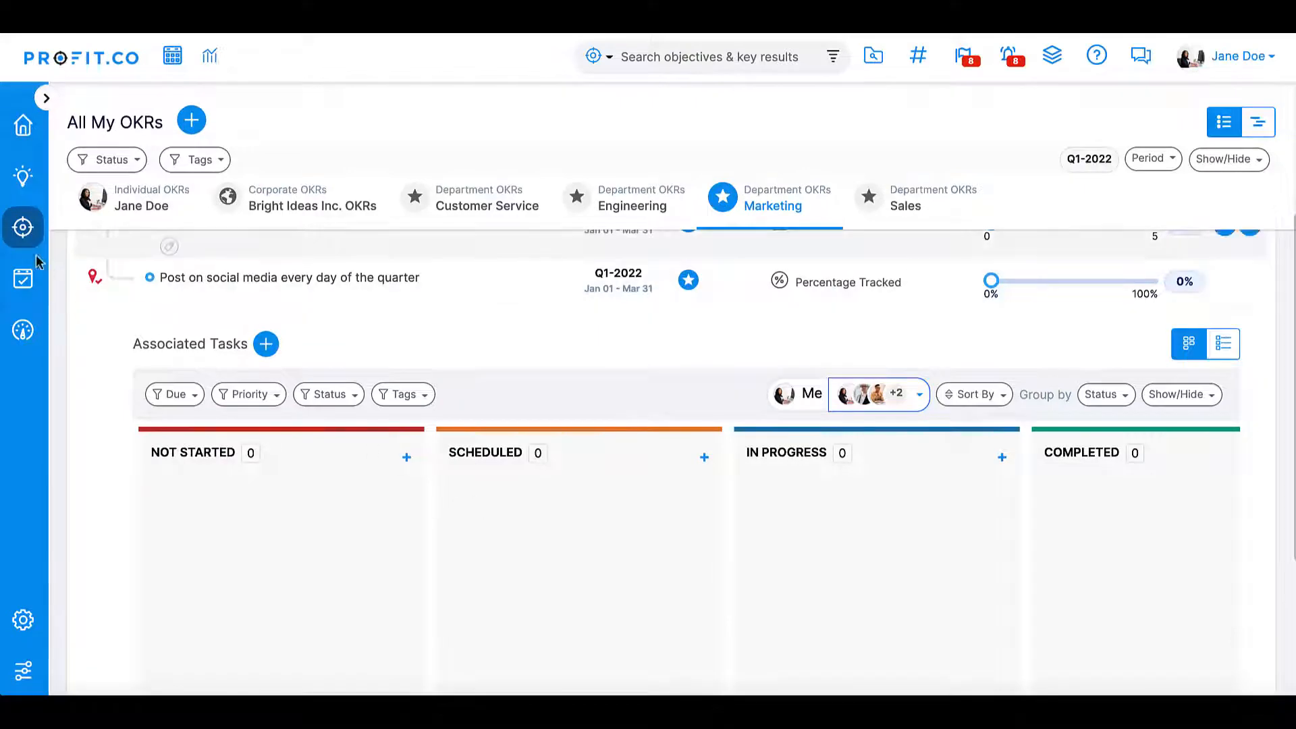
click(23, 279)
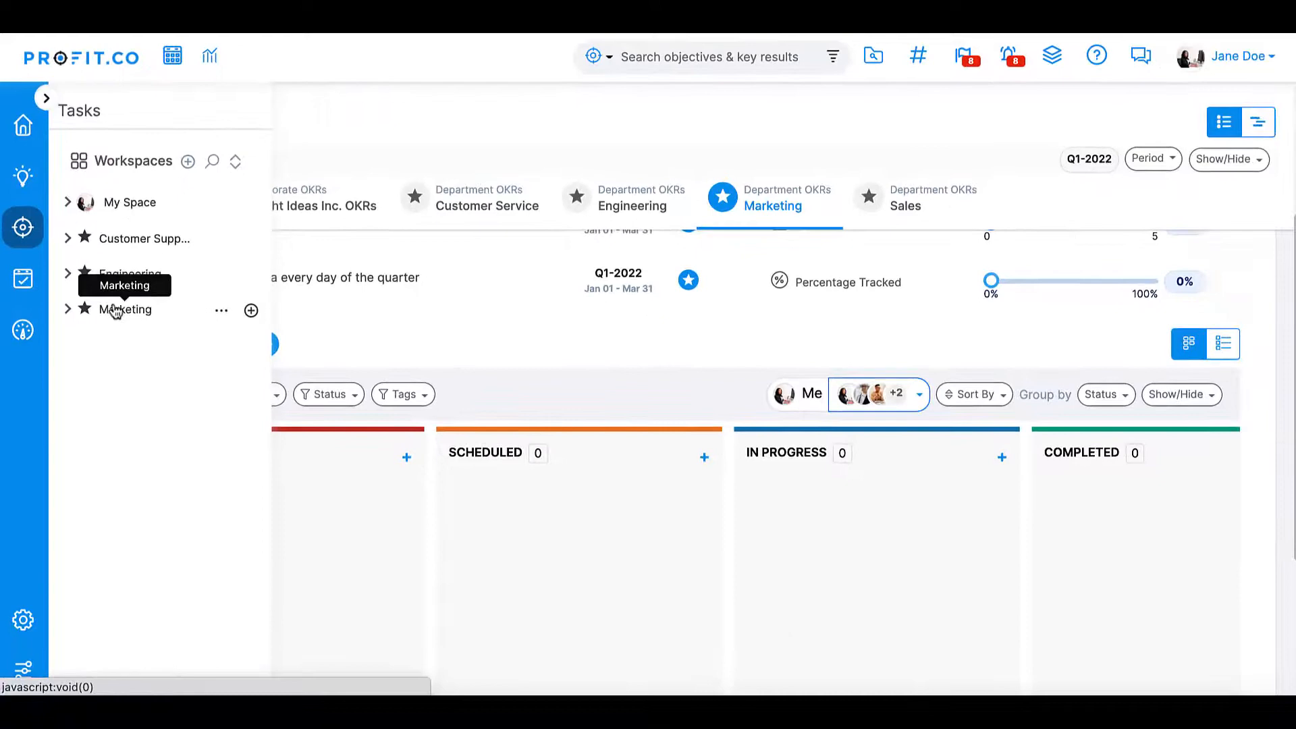
click(125, 309)
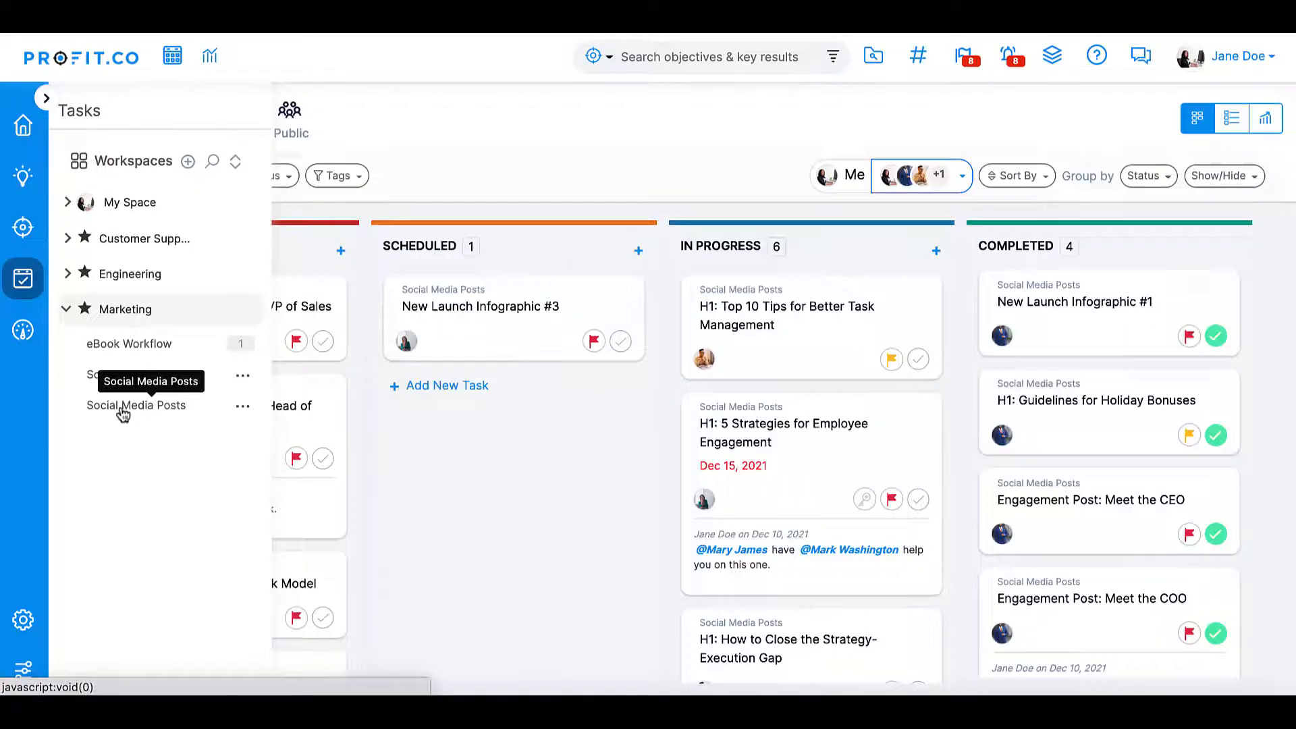
click(136, 405)
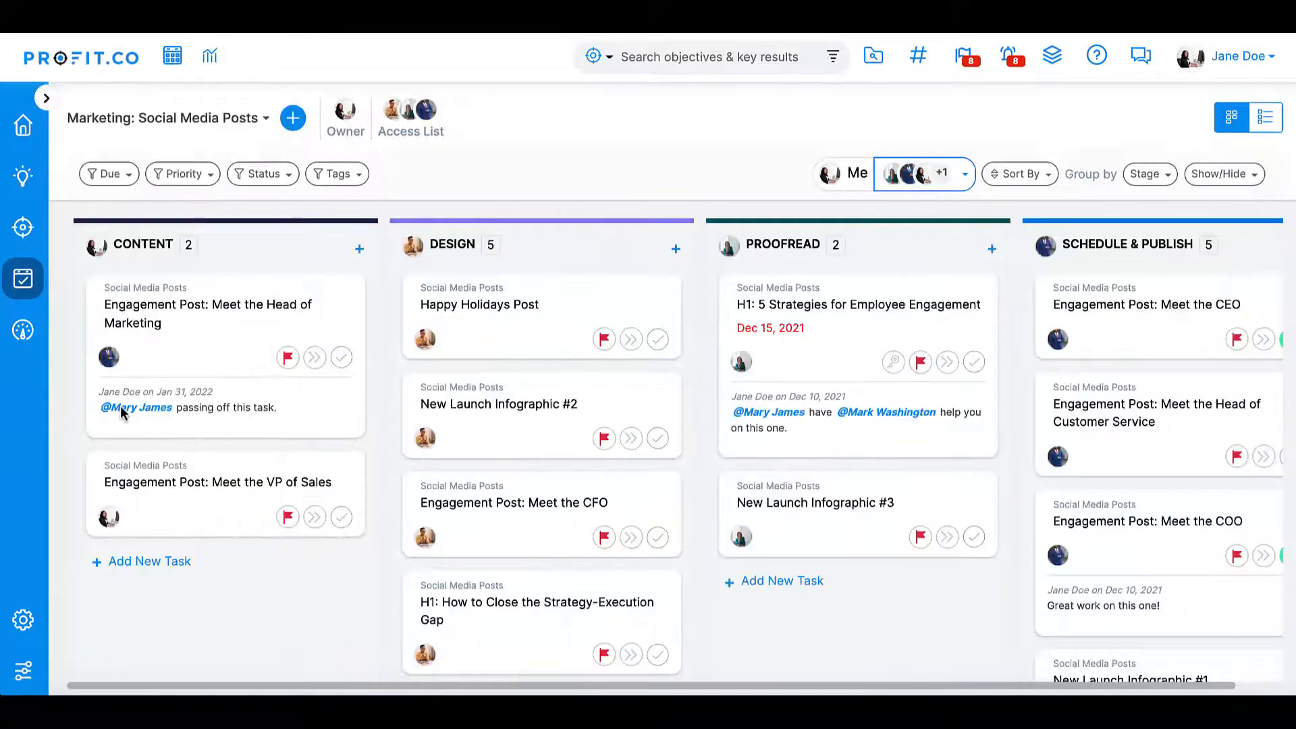
mouse_move(514, 314)
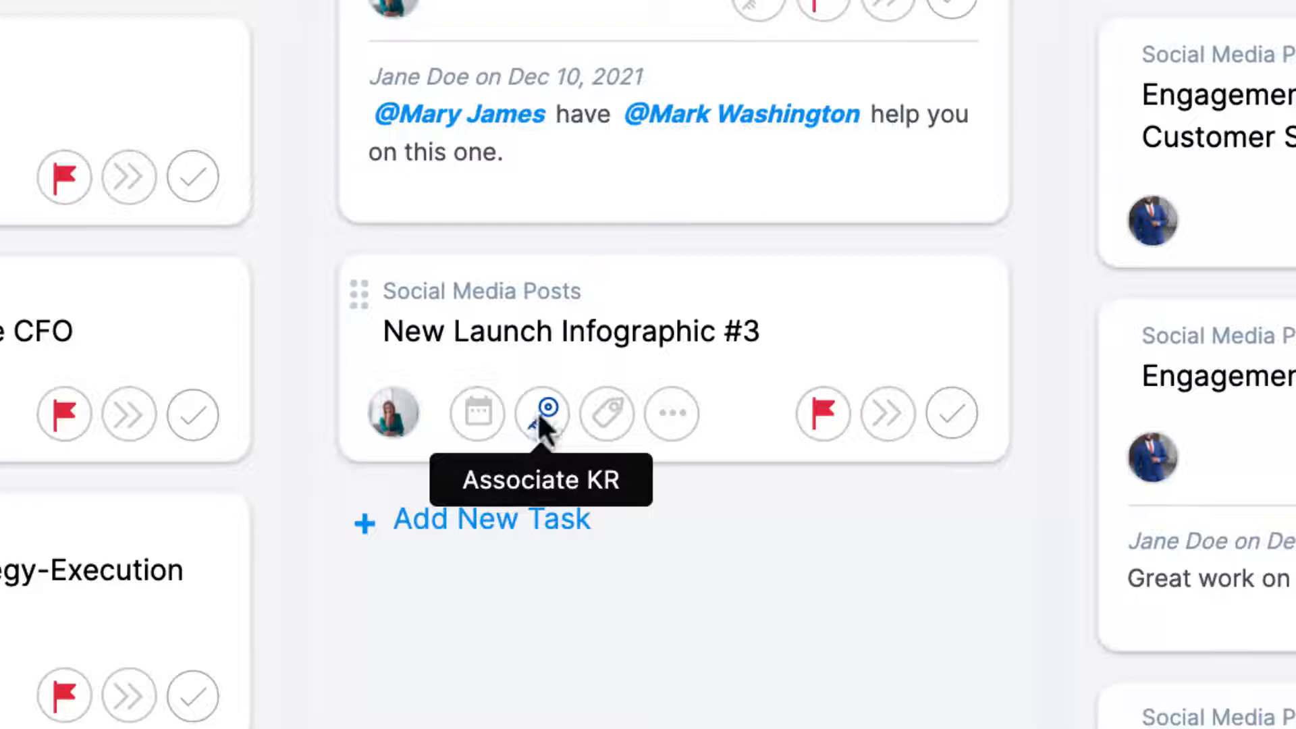
Step: Associate New Launch Infographic #3 with the Marketing key result 'Post on social media every day of the quarter'
click(544, 413)
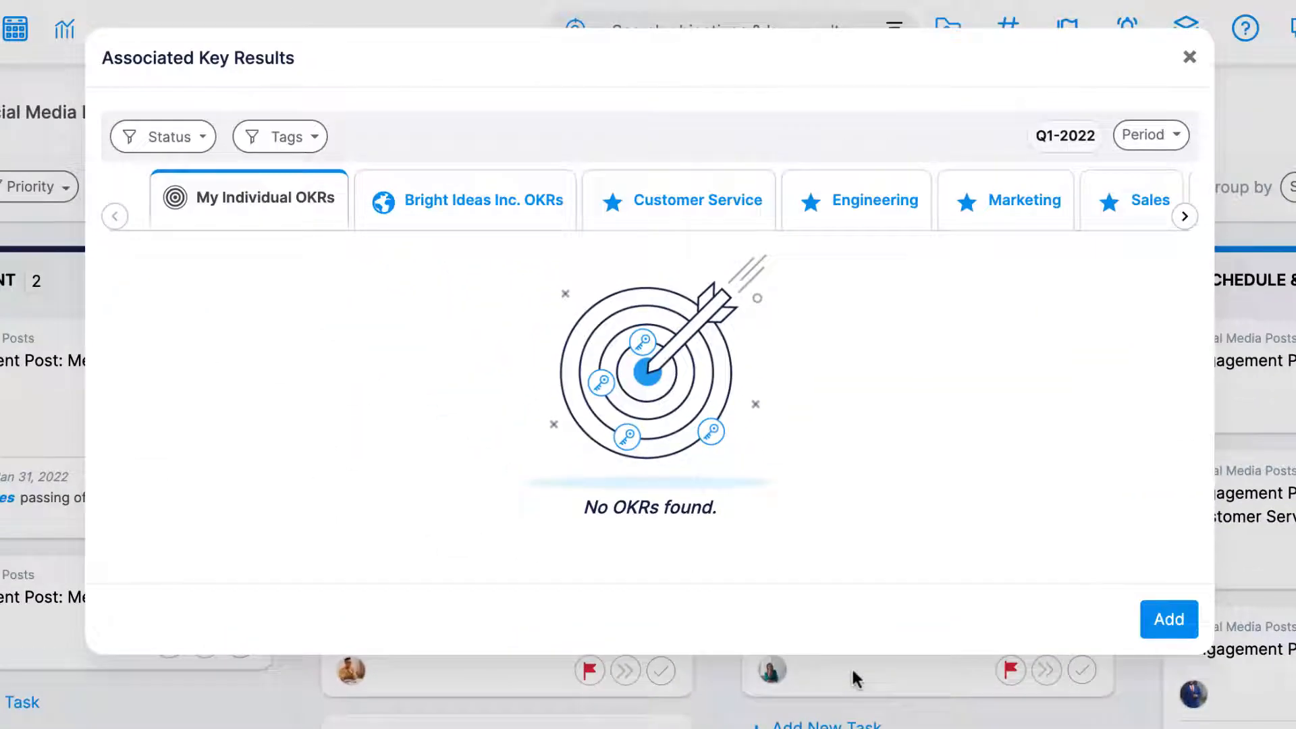
click(1004, 199)
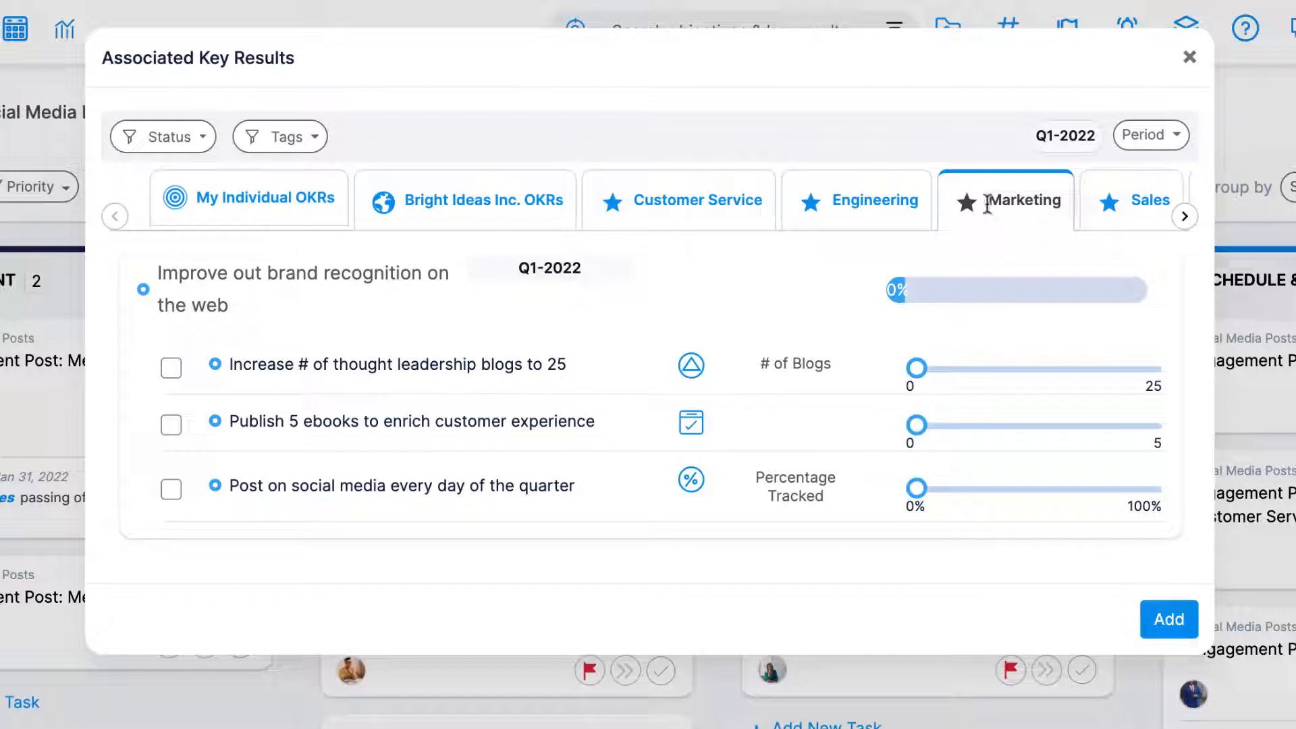
click(170, 489)
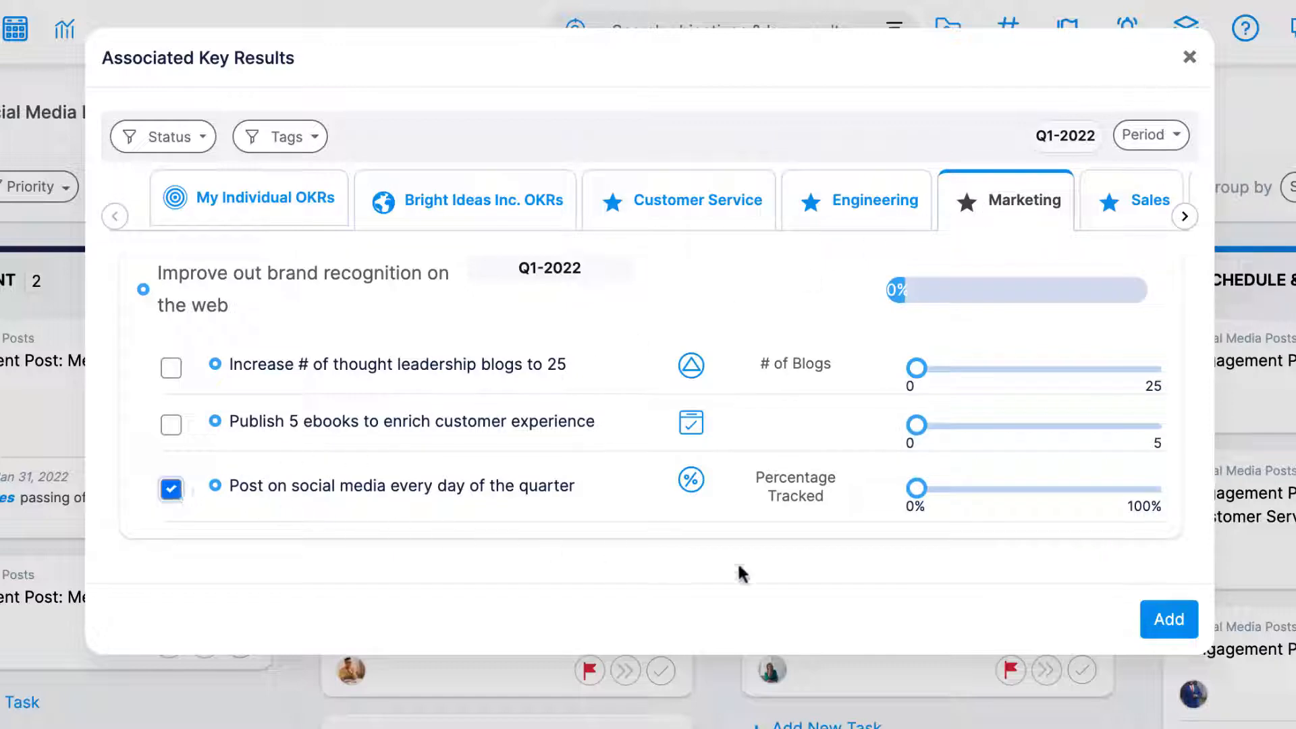
click(1169, 619)
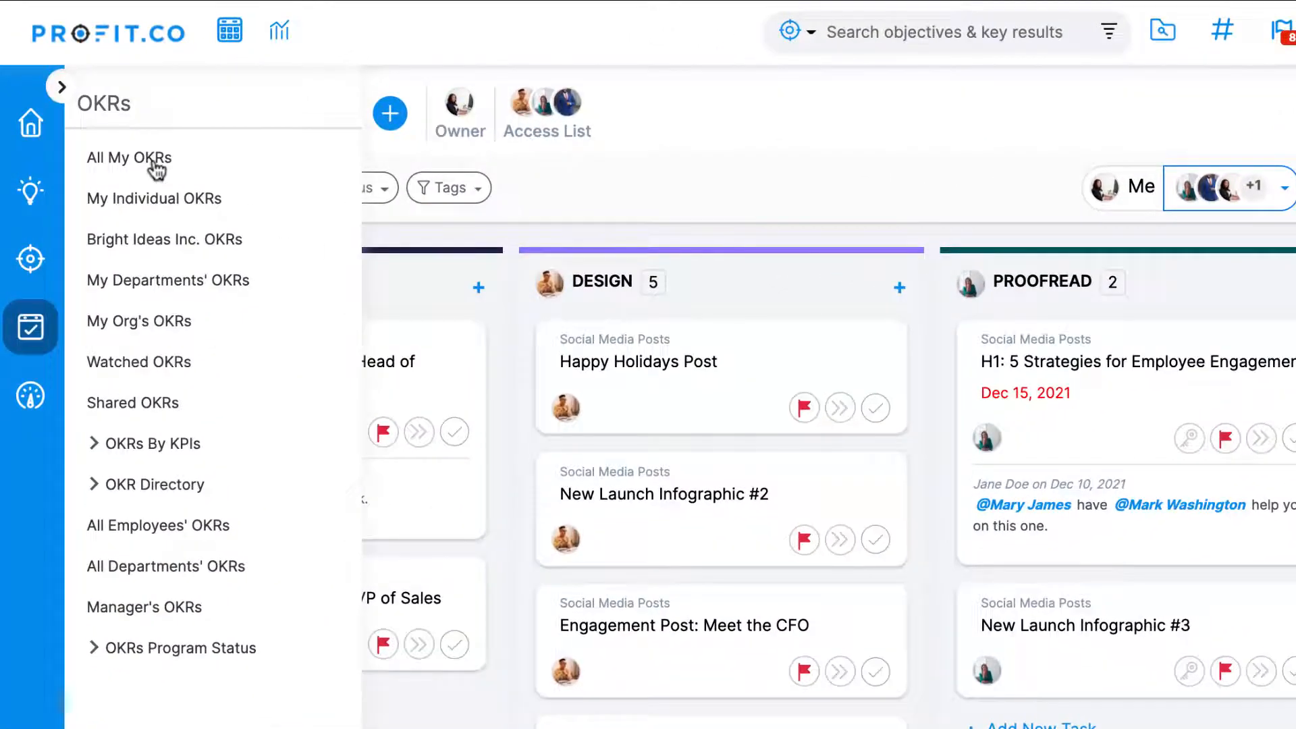
Step: Show the Marketing department's OKRs and expand the social media key result's tasks
click(129, 157)
click(663, 235)
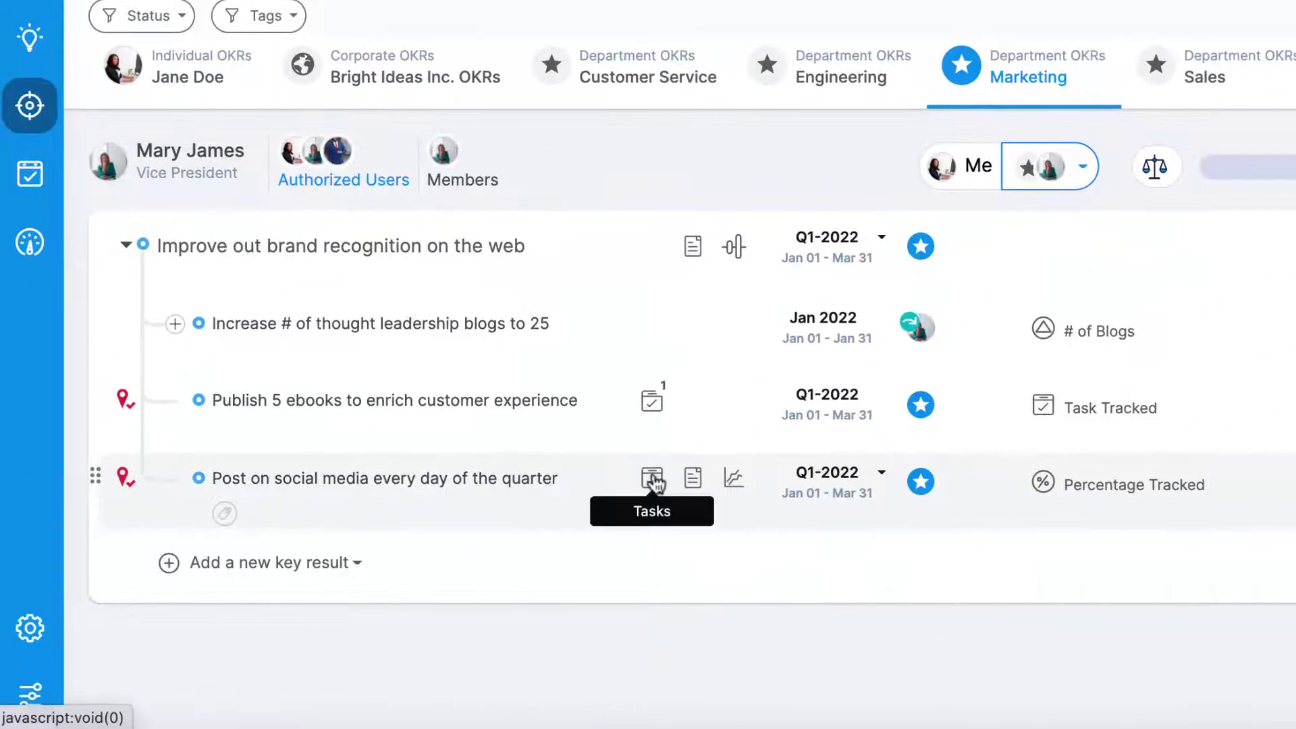
click(648, 478)
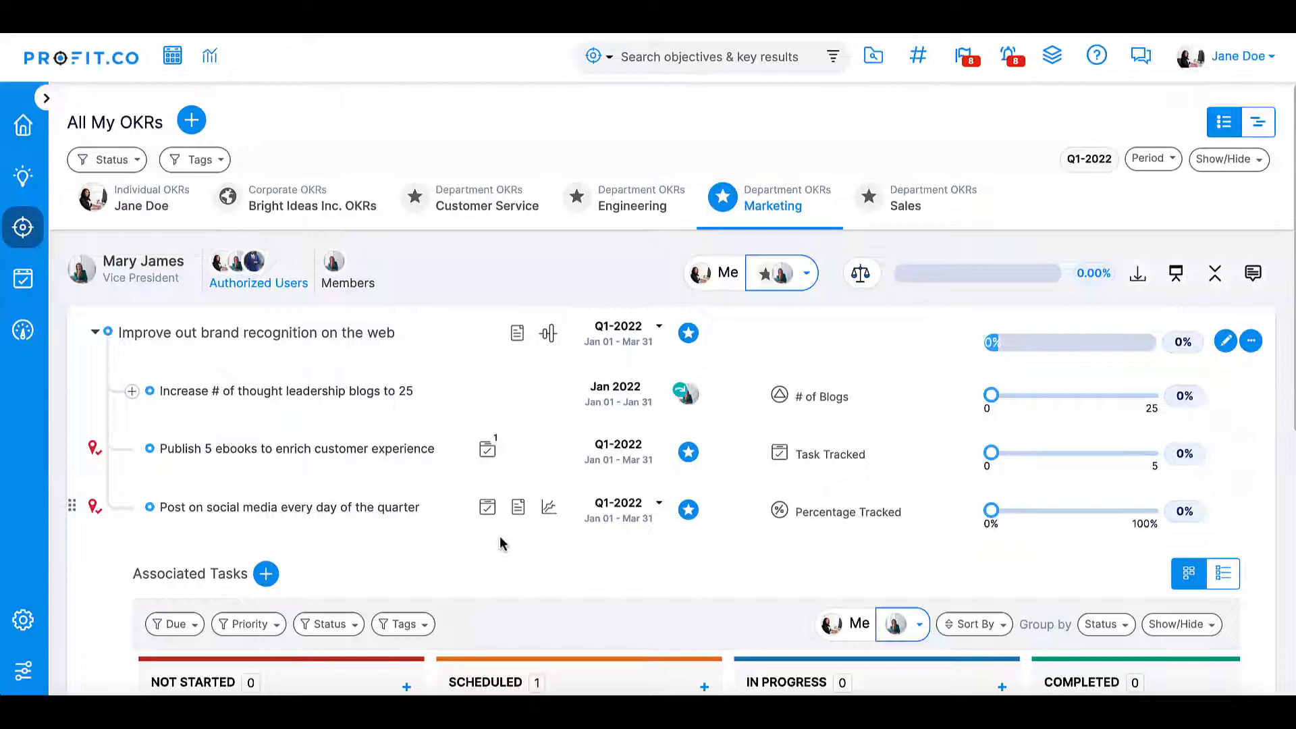
mouse_move(628, 635)
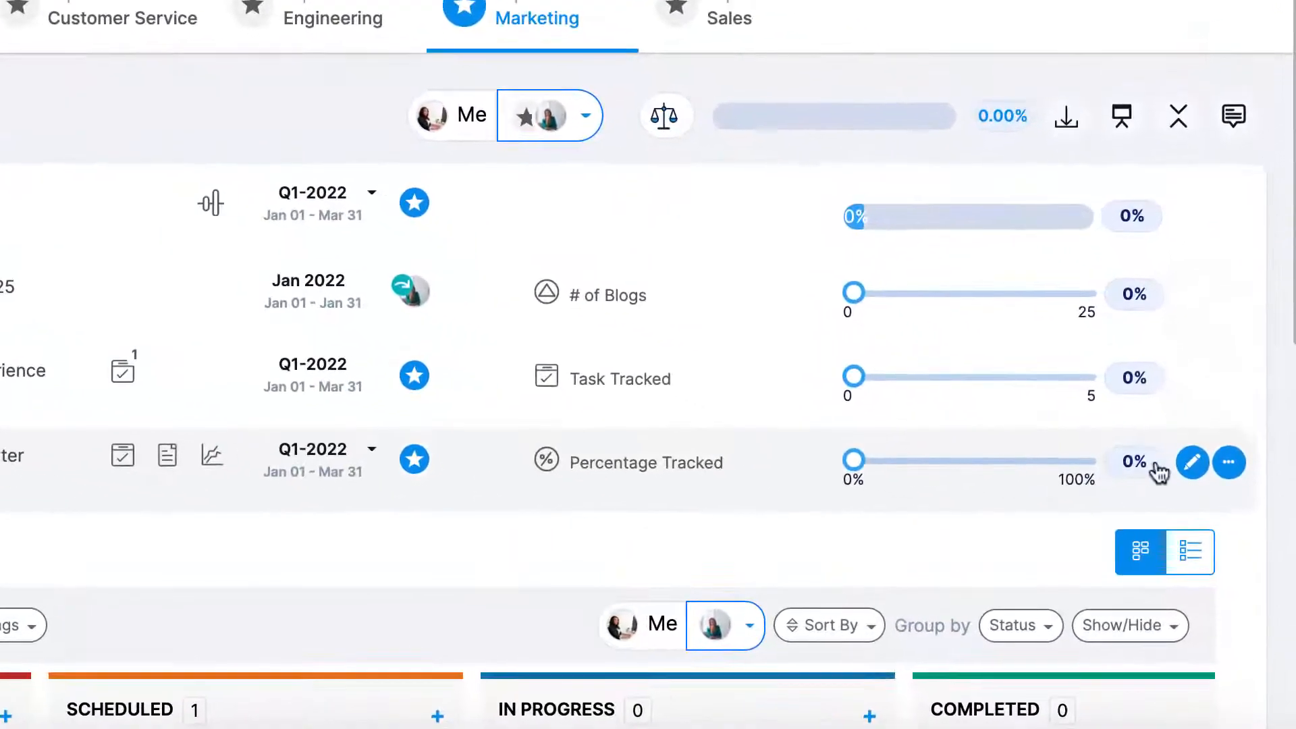
Step: Make the social media key result Task Tracked on the Social Media Posts board by Completed Tasks %
click(1194, 462)
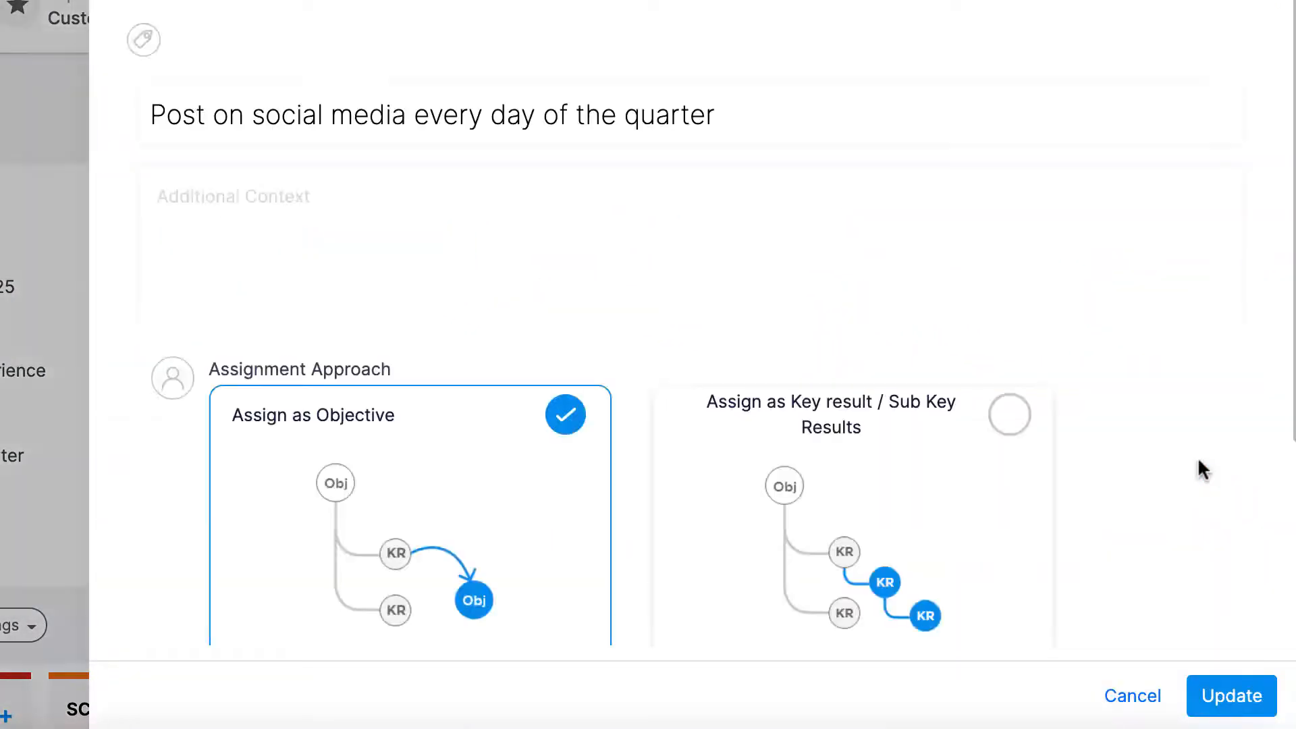
click(406, 124)
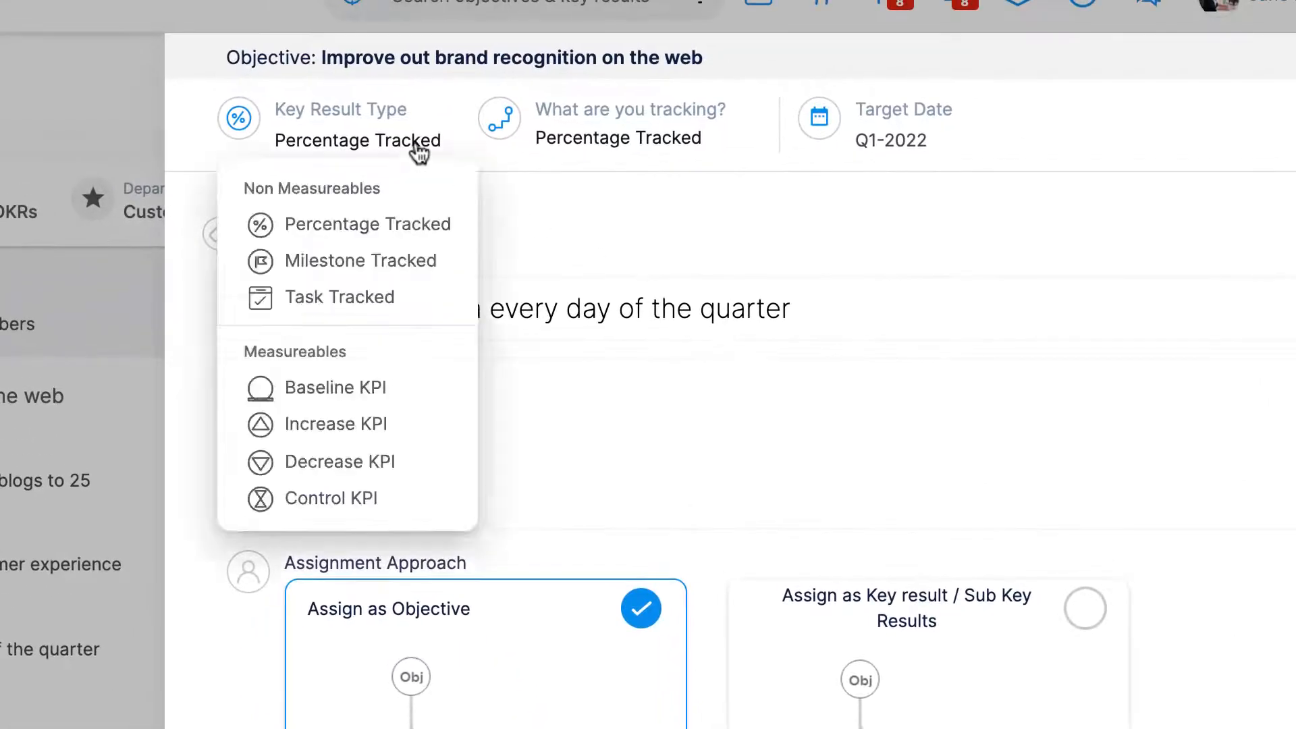
click(367, 304)
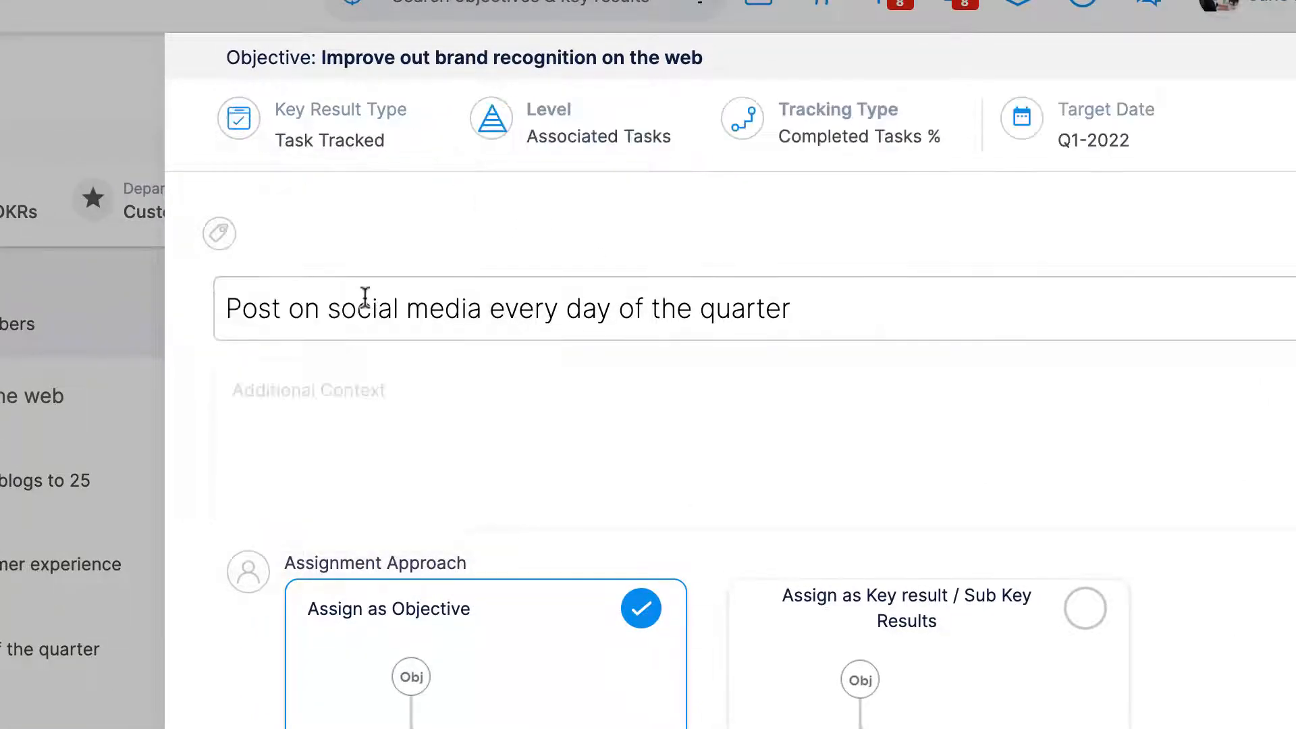
click(492, 122)
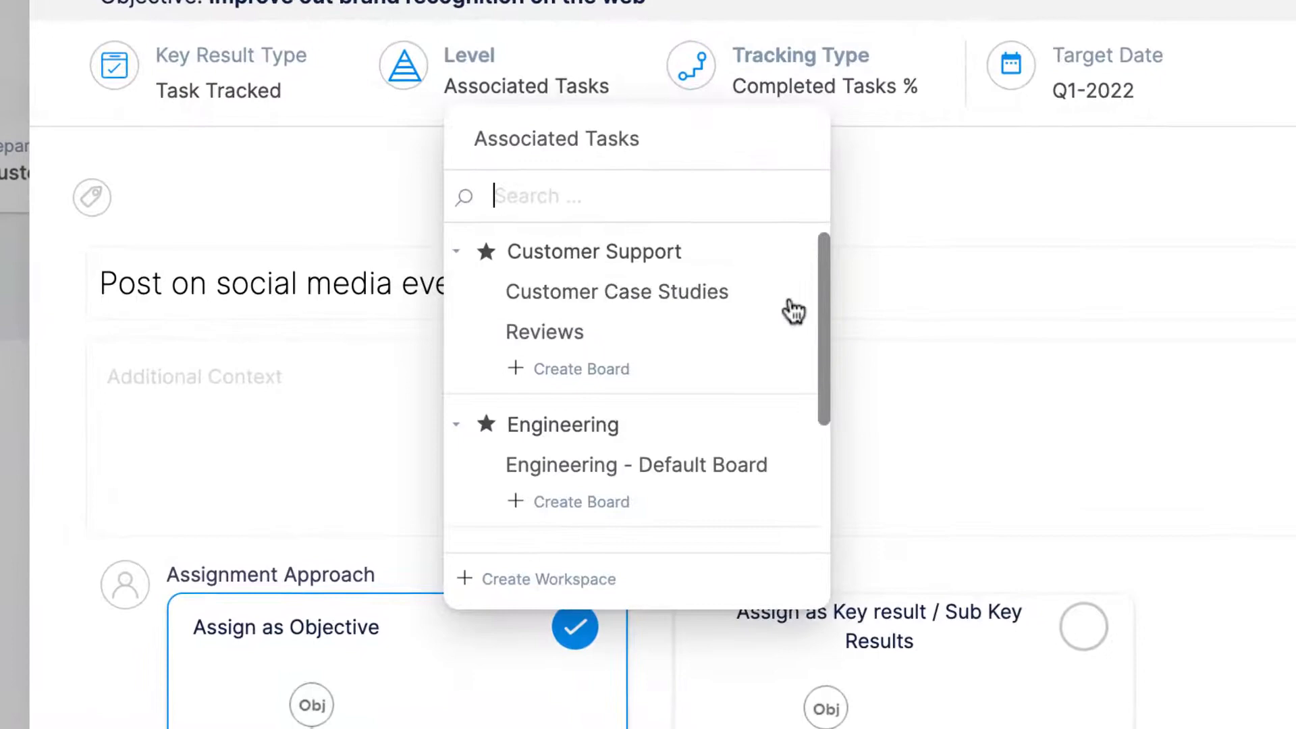
drag(823, 326, 810, 436)
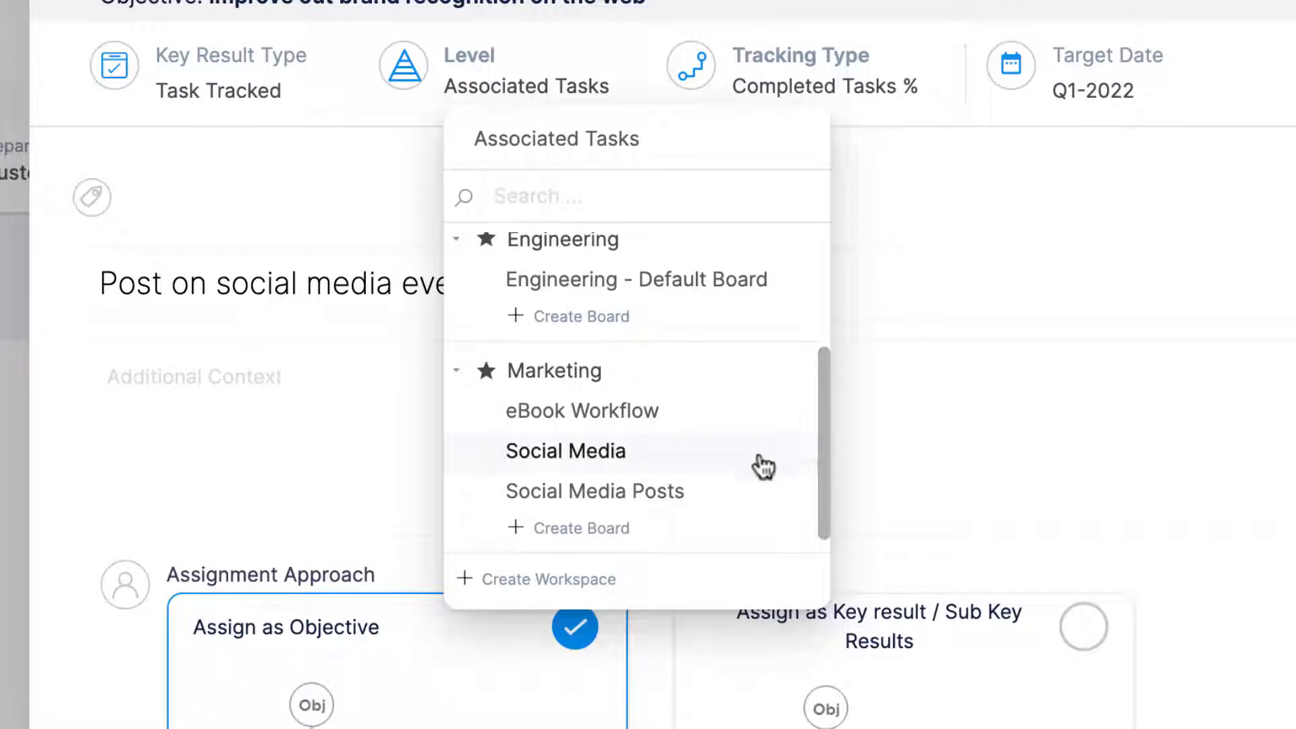
click(684, 499)
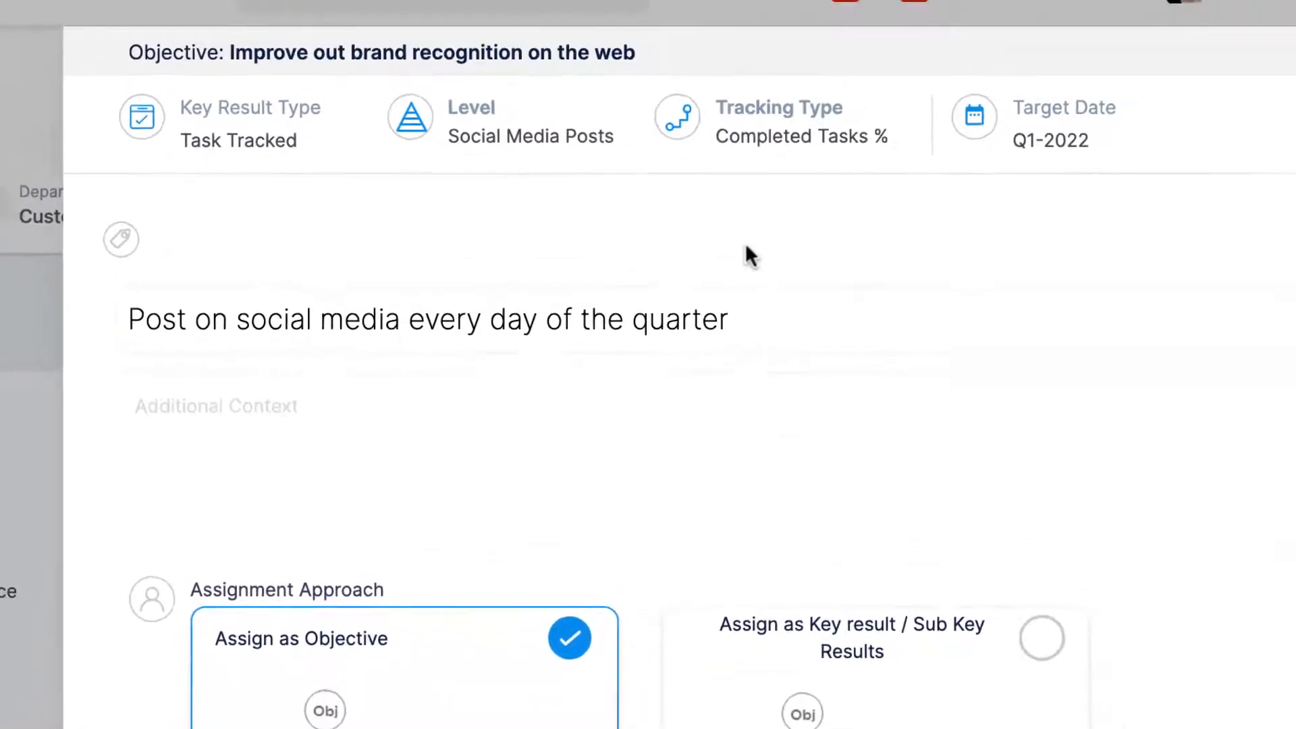
click(771, 180)
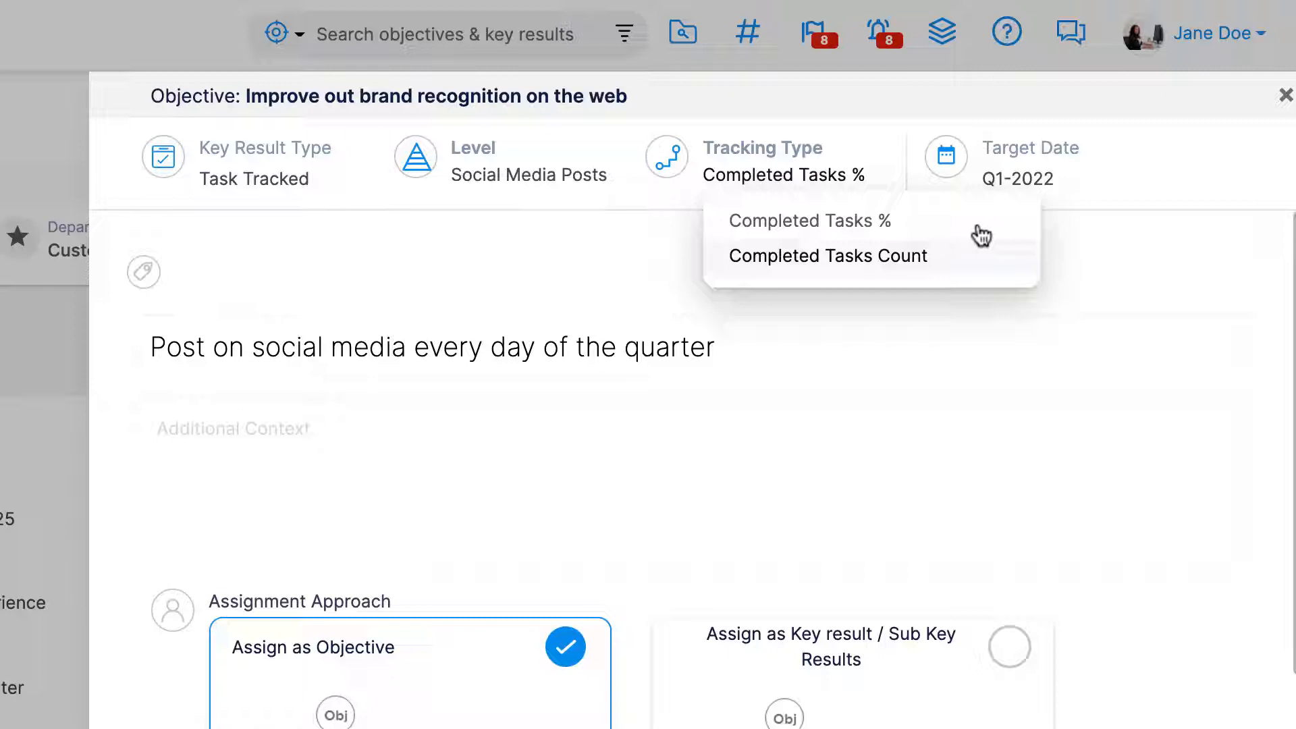
click(950, 220)
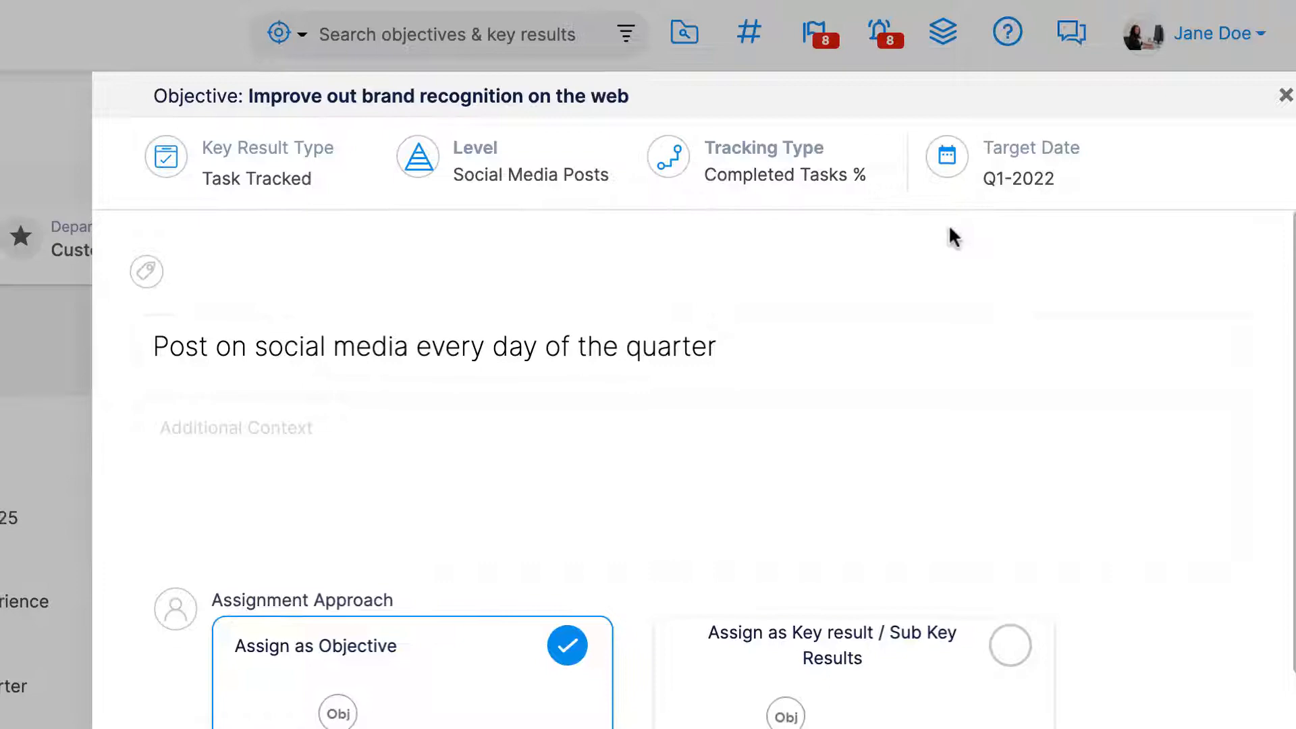
Step: Update the key result so it shows 29% progress and review its linked tasks
click(1249, 673)
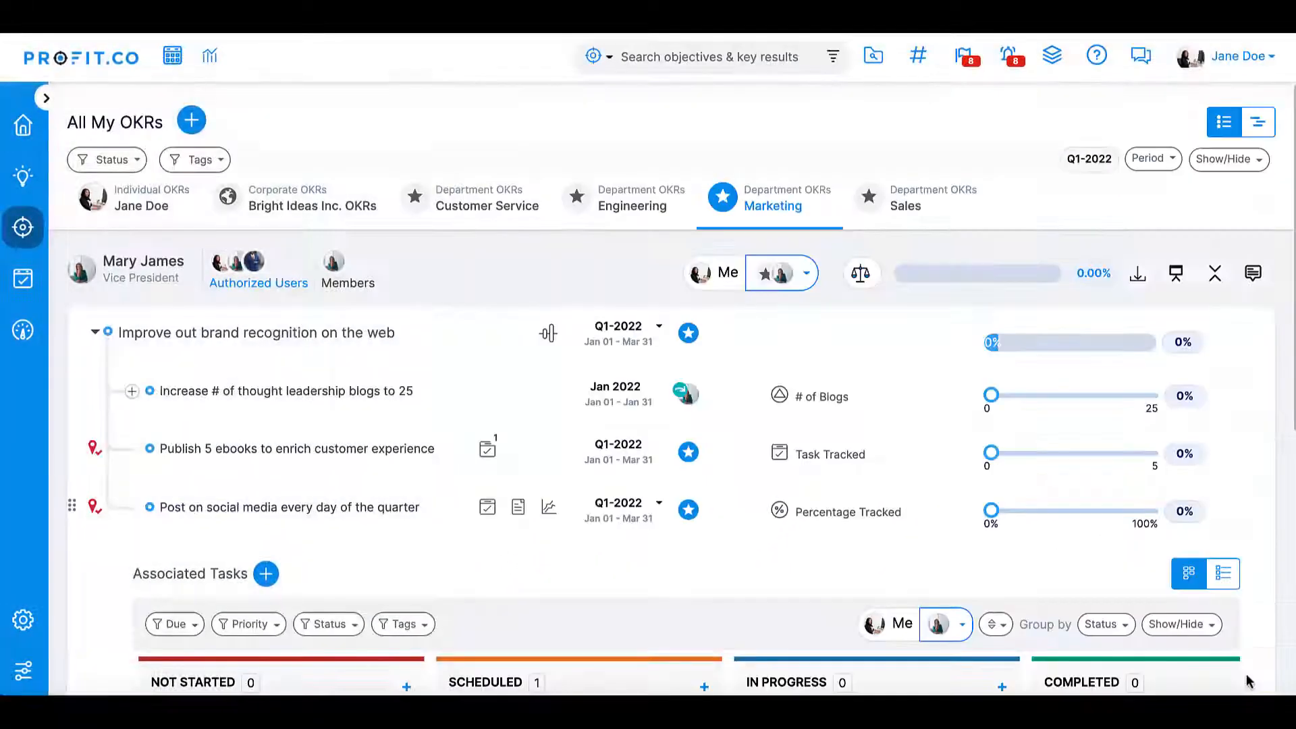
click(517, 506)
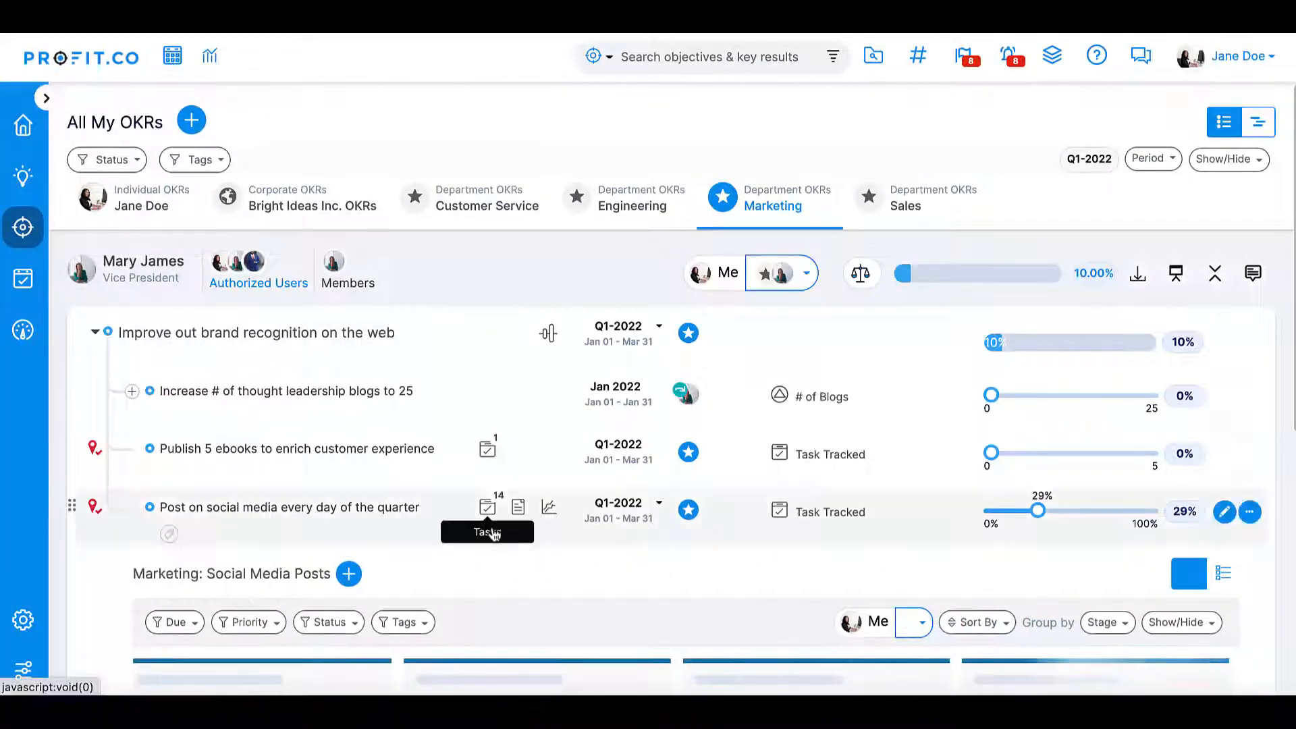
scroll(491, 525, down, 5)
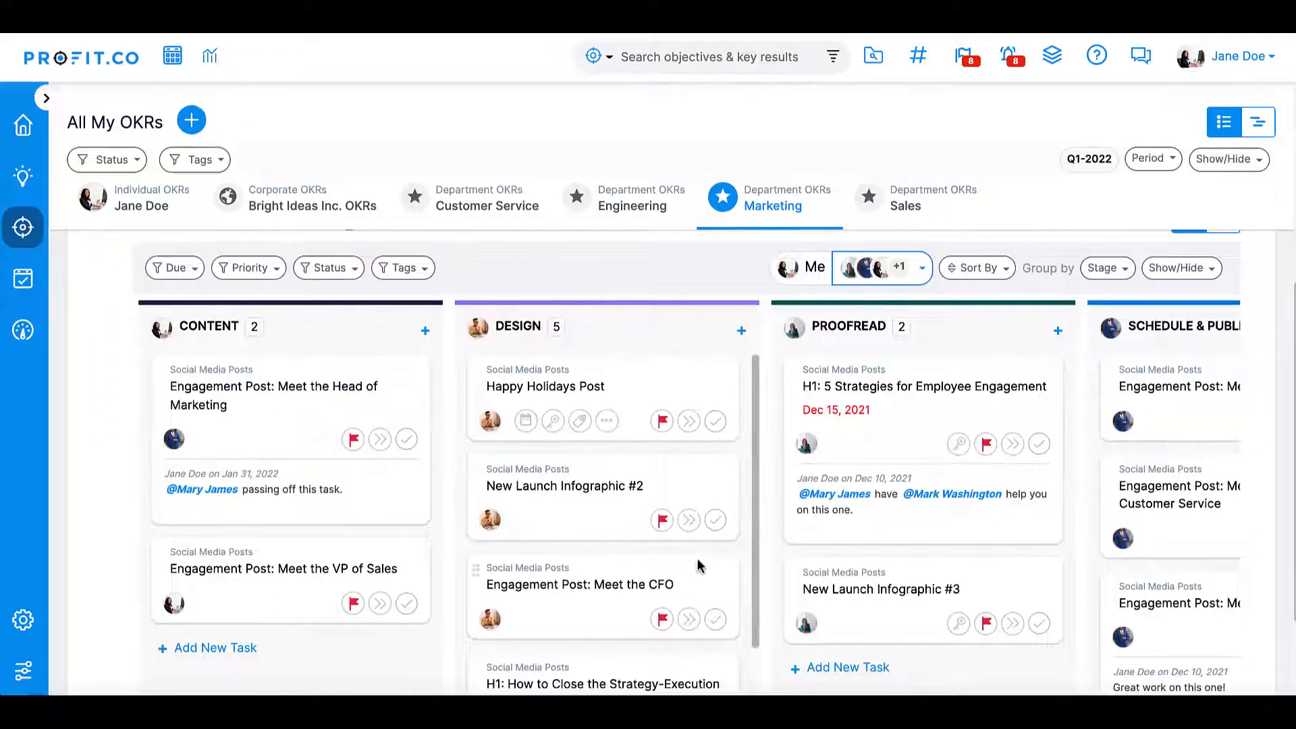
mouse_move(603, 588)
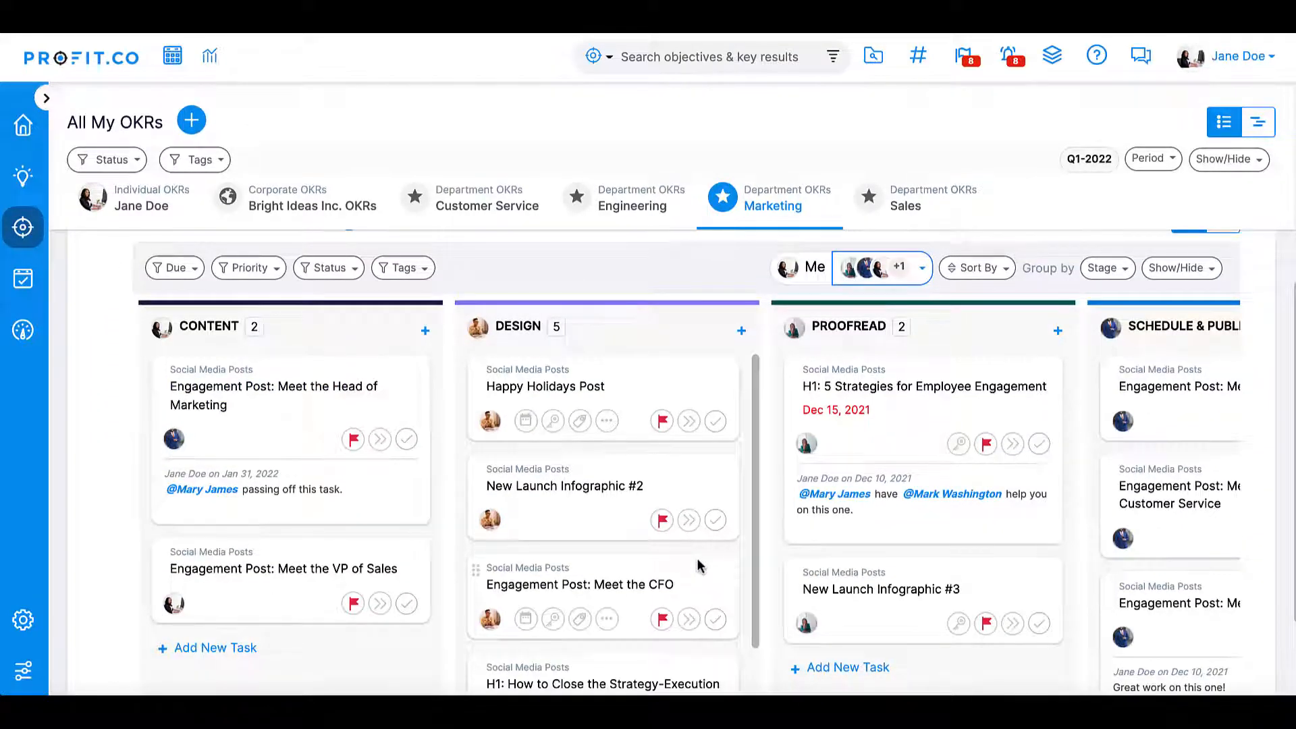
scroll(698, 558, up, 5)
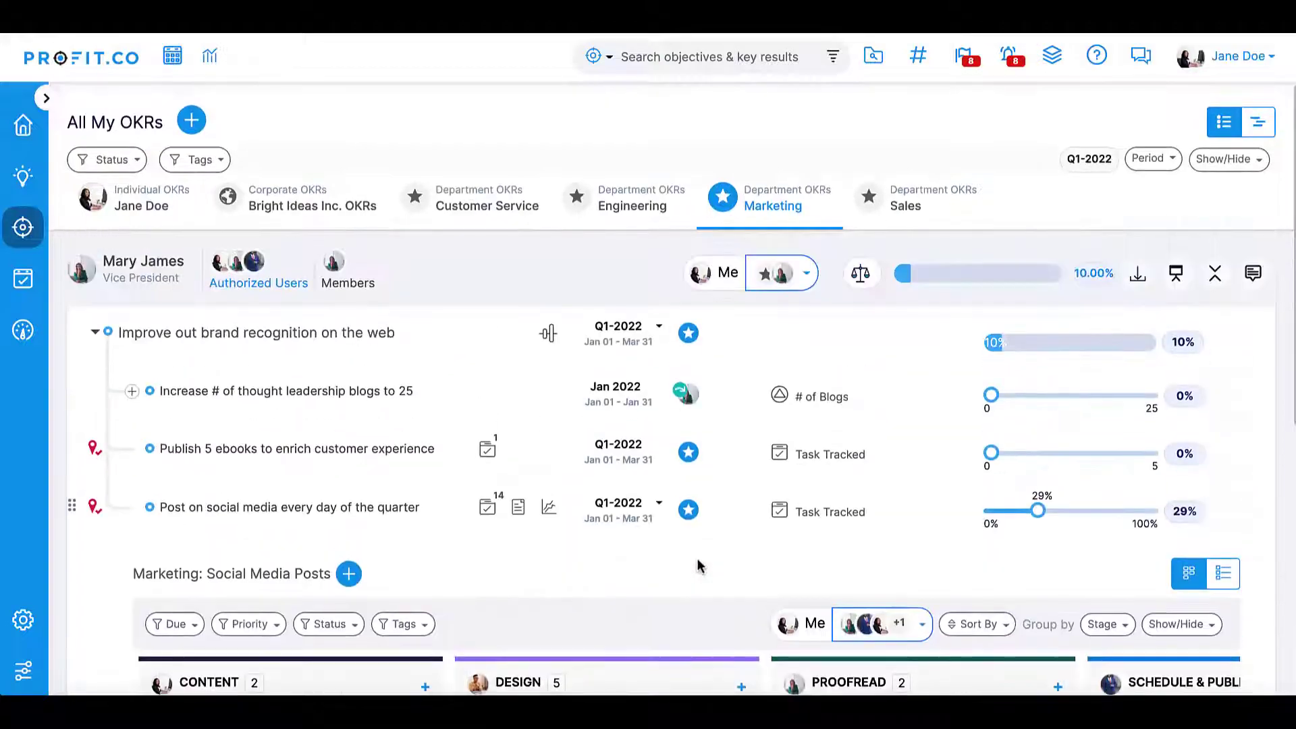
click(490, 509)
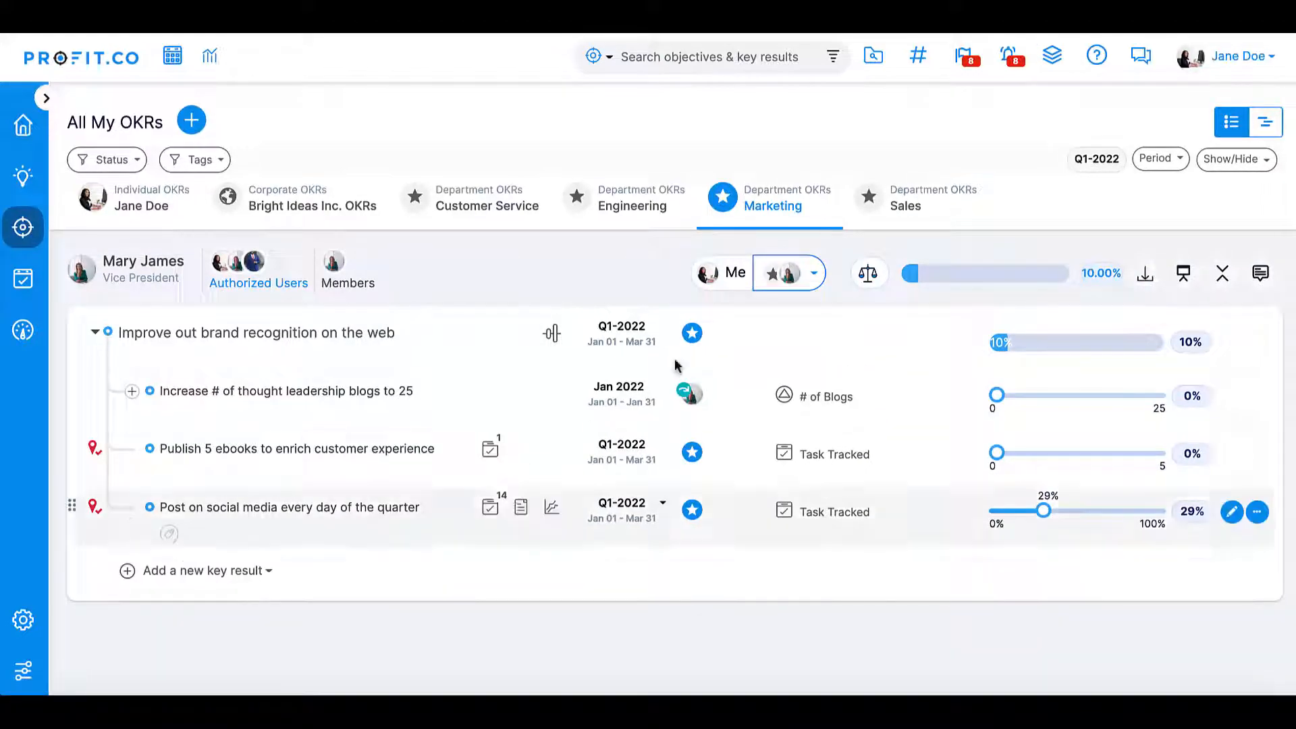